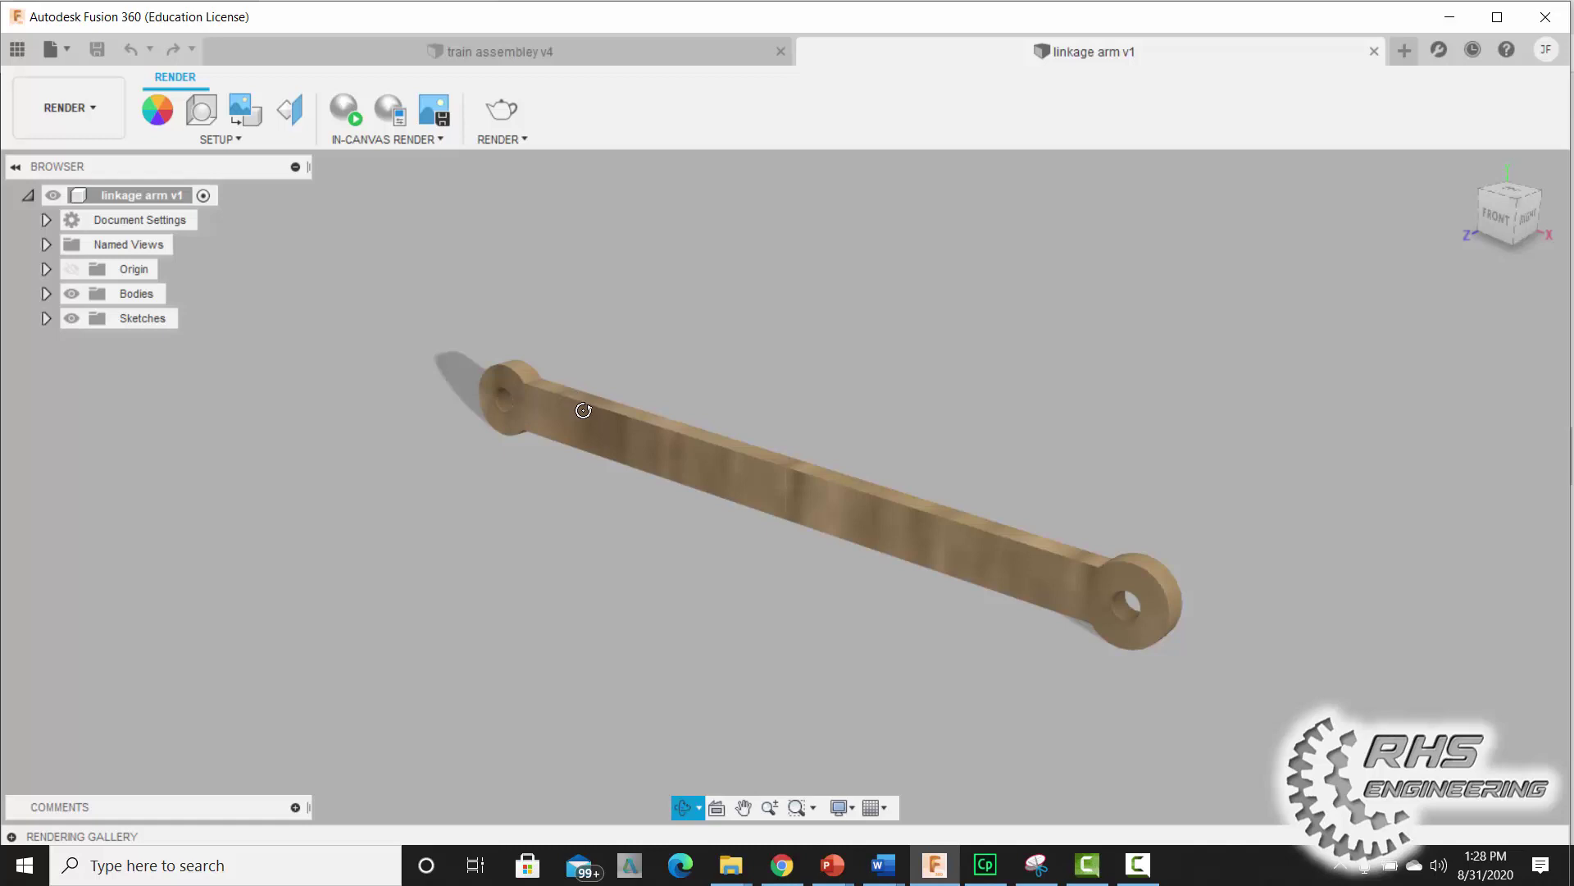
# Open the File menu while the finished wooden linkage arm is shown.
pyautogui.click(54, 55)
# Create a new blank design and start a sketch on the front XY plane.
pyautogui.click(75, 82)
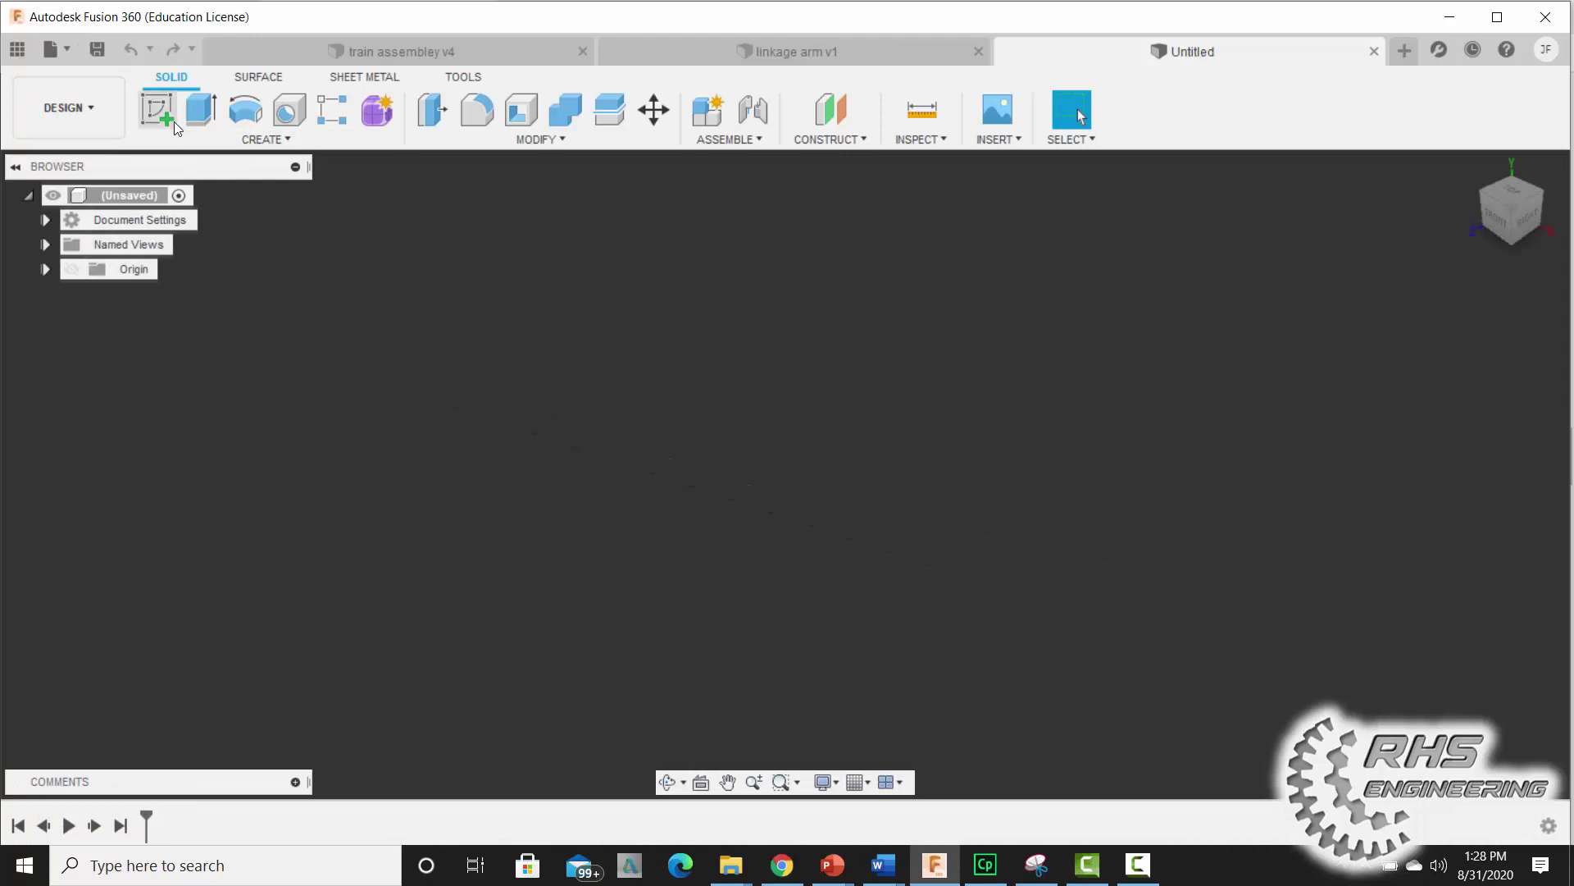
pyautogui.click(161, 112)
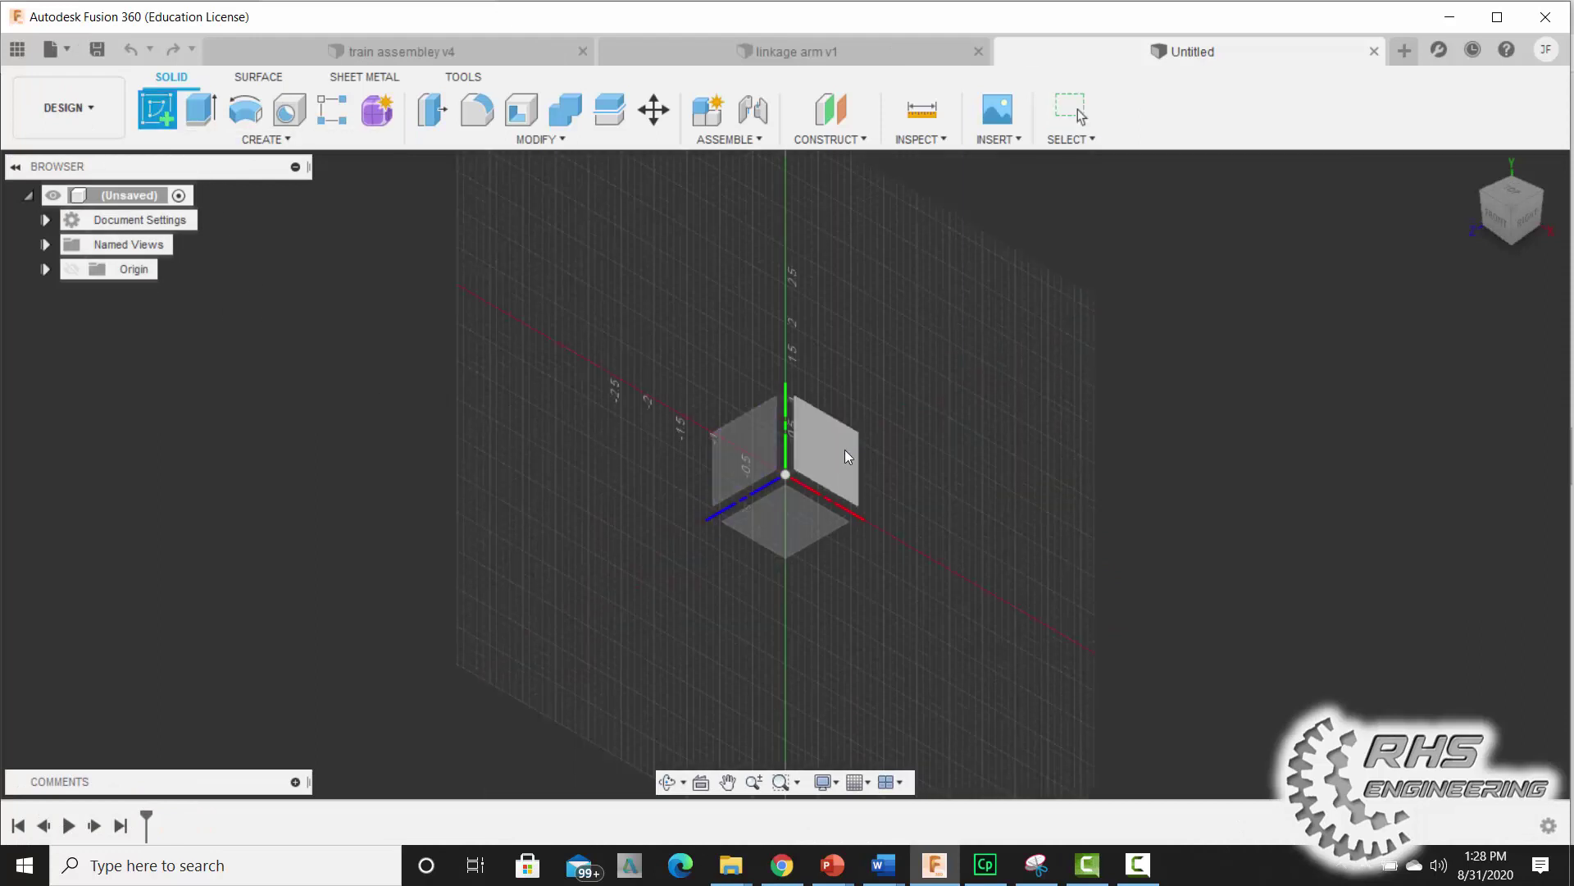
pyautogui.click(825, 459)
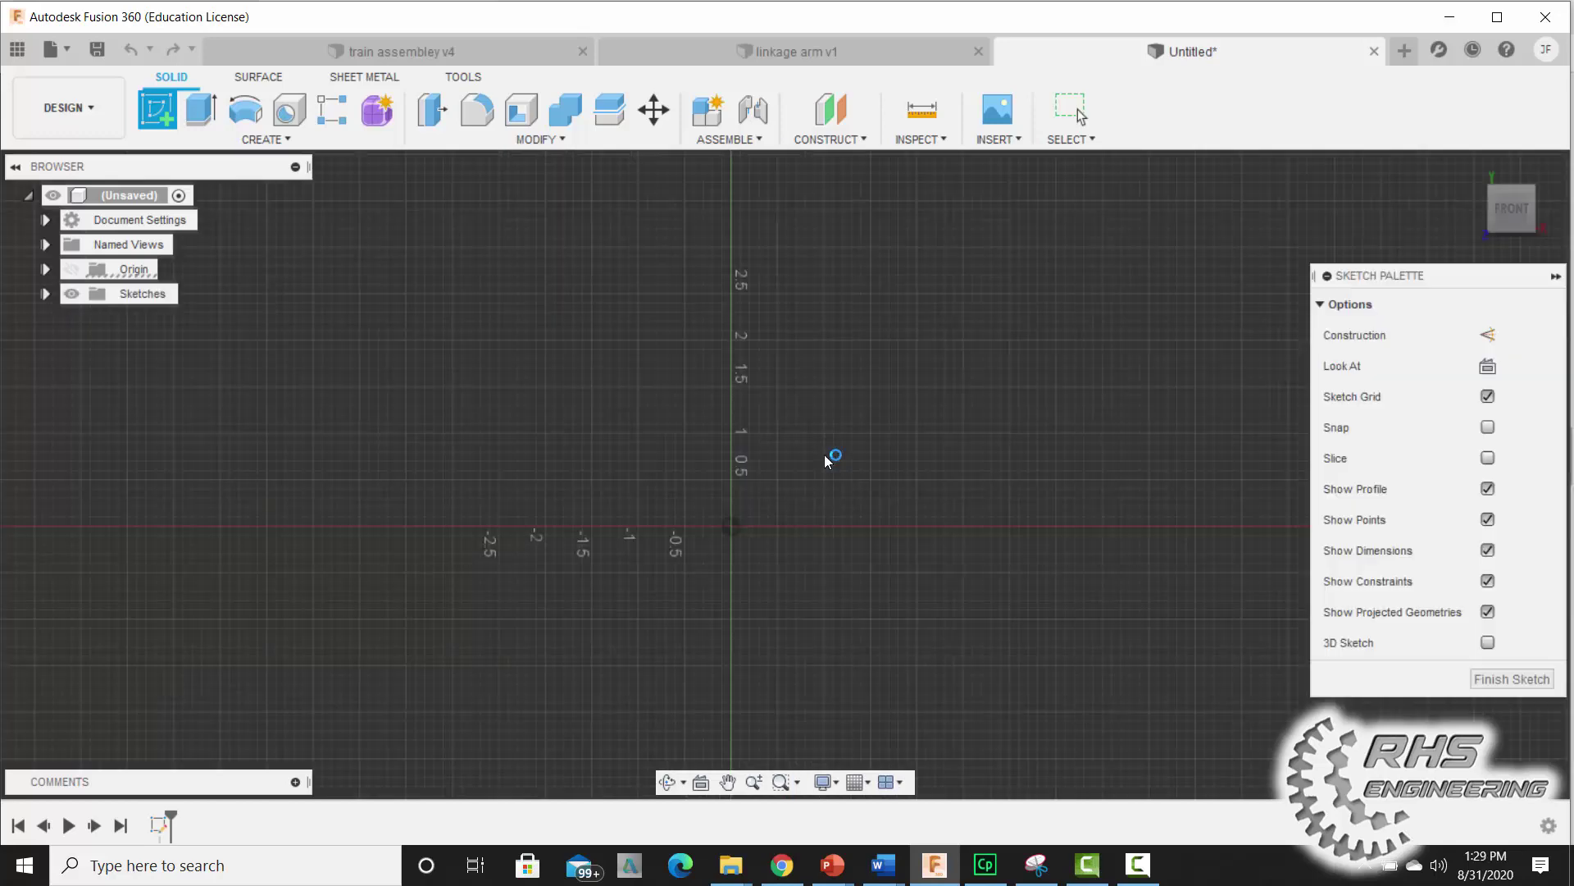
pyautogui.click(266, 139)
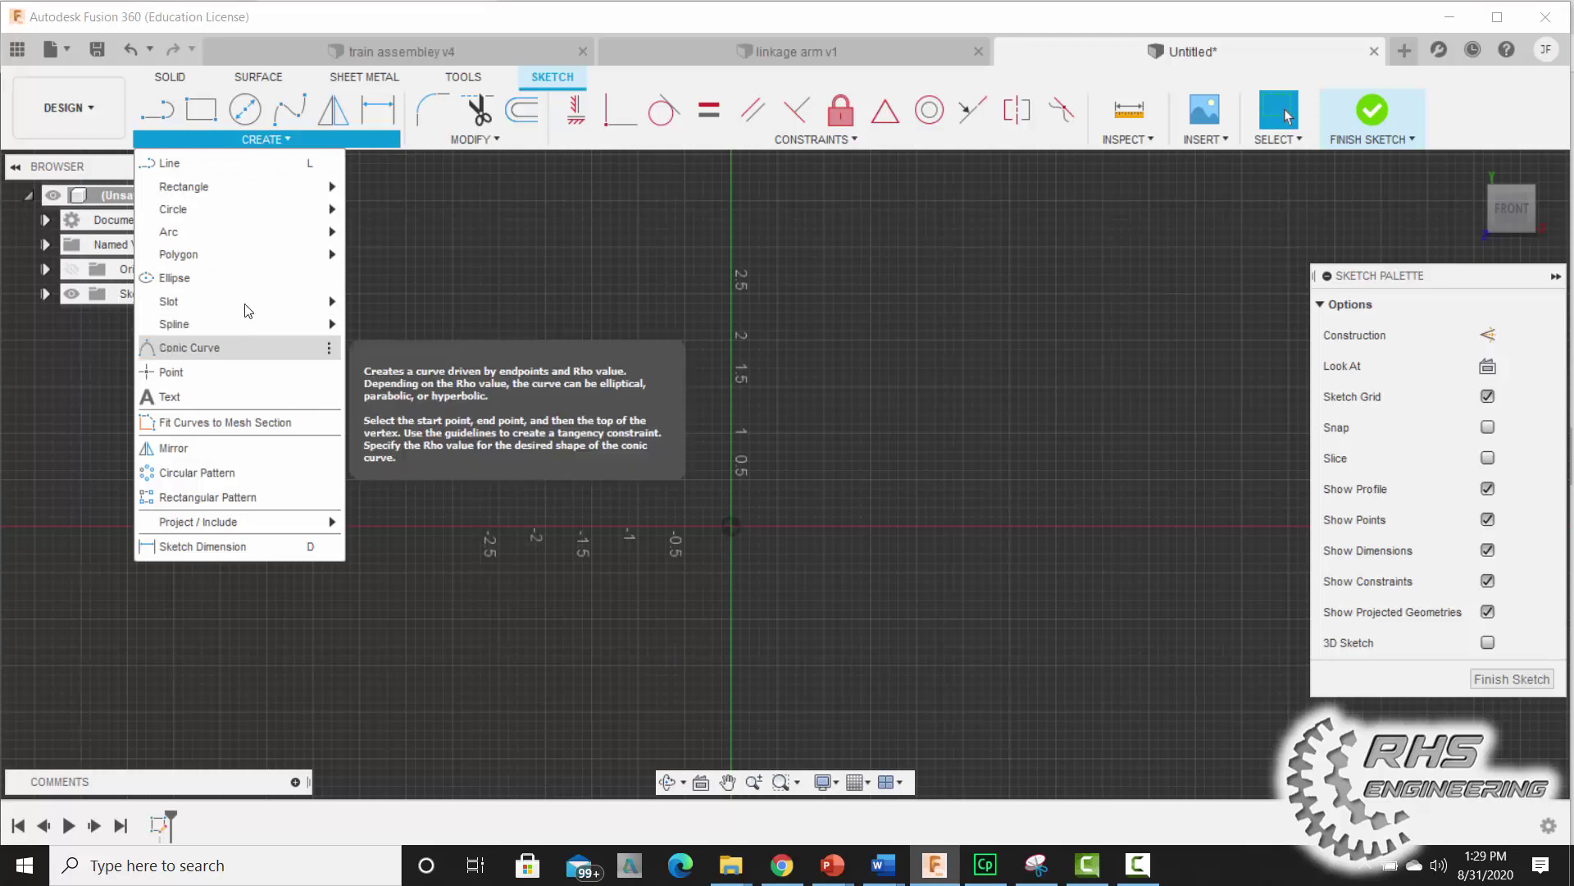
pyautogui.moveTo(184, 186)
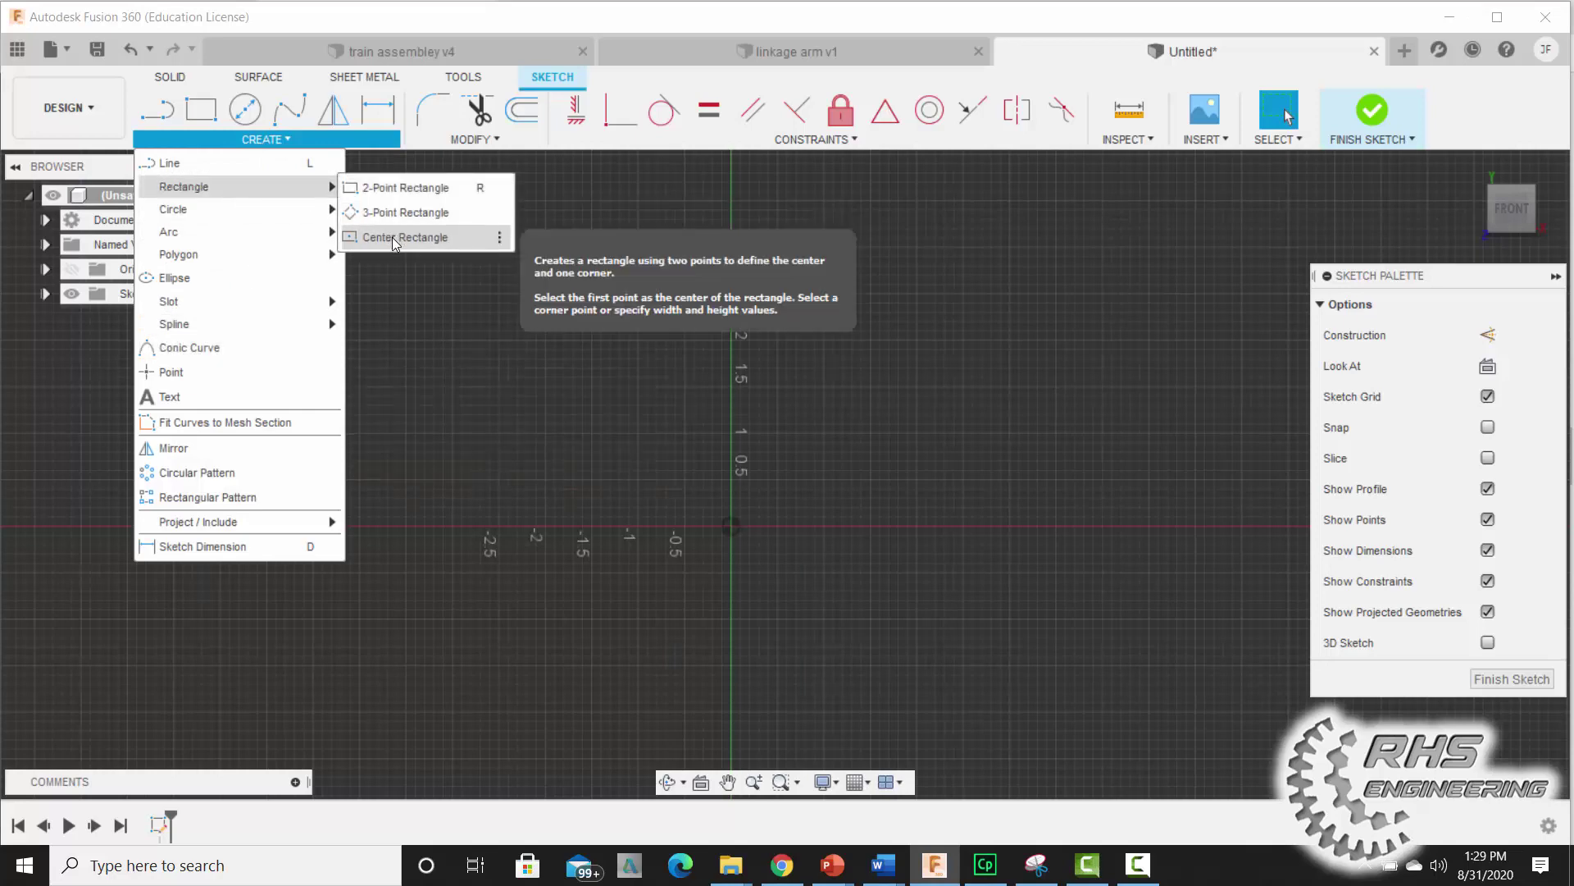
# Draw a center rectangle anchored on the origin.
pyautogui.click(400, 237)
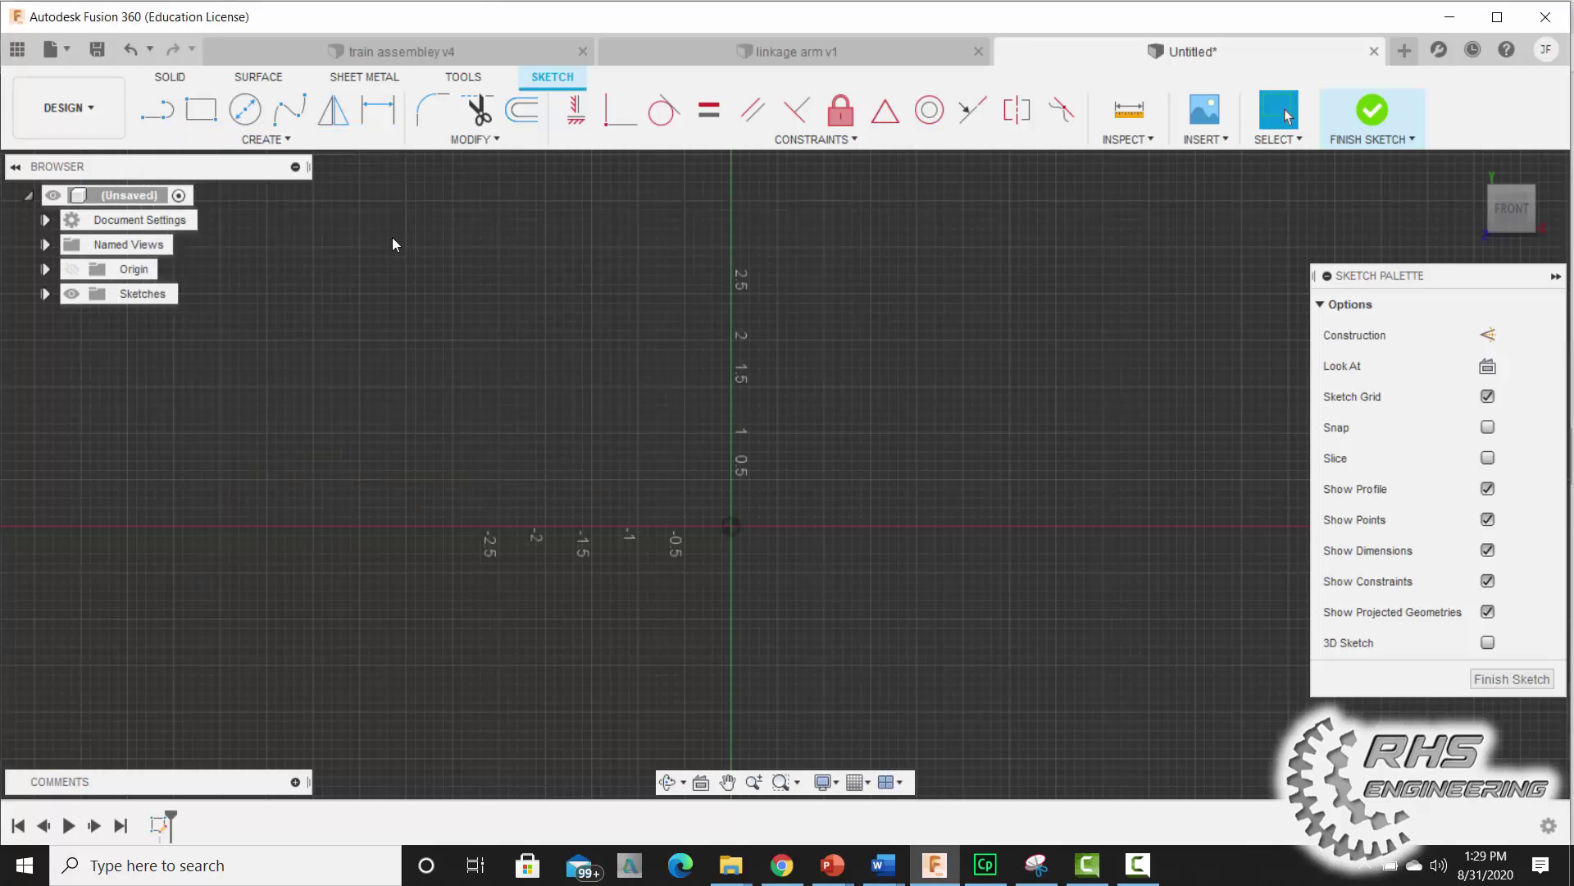
pyautogui.click(730, 526)
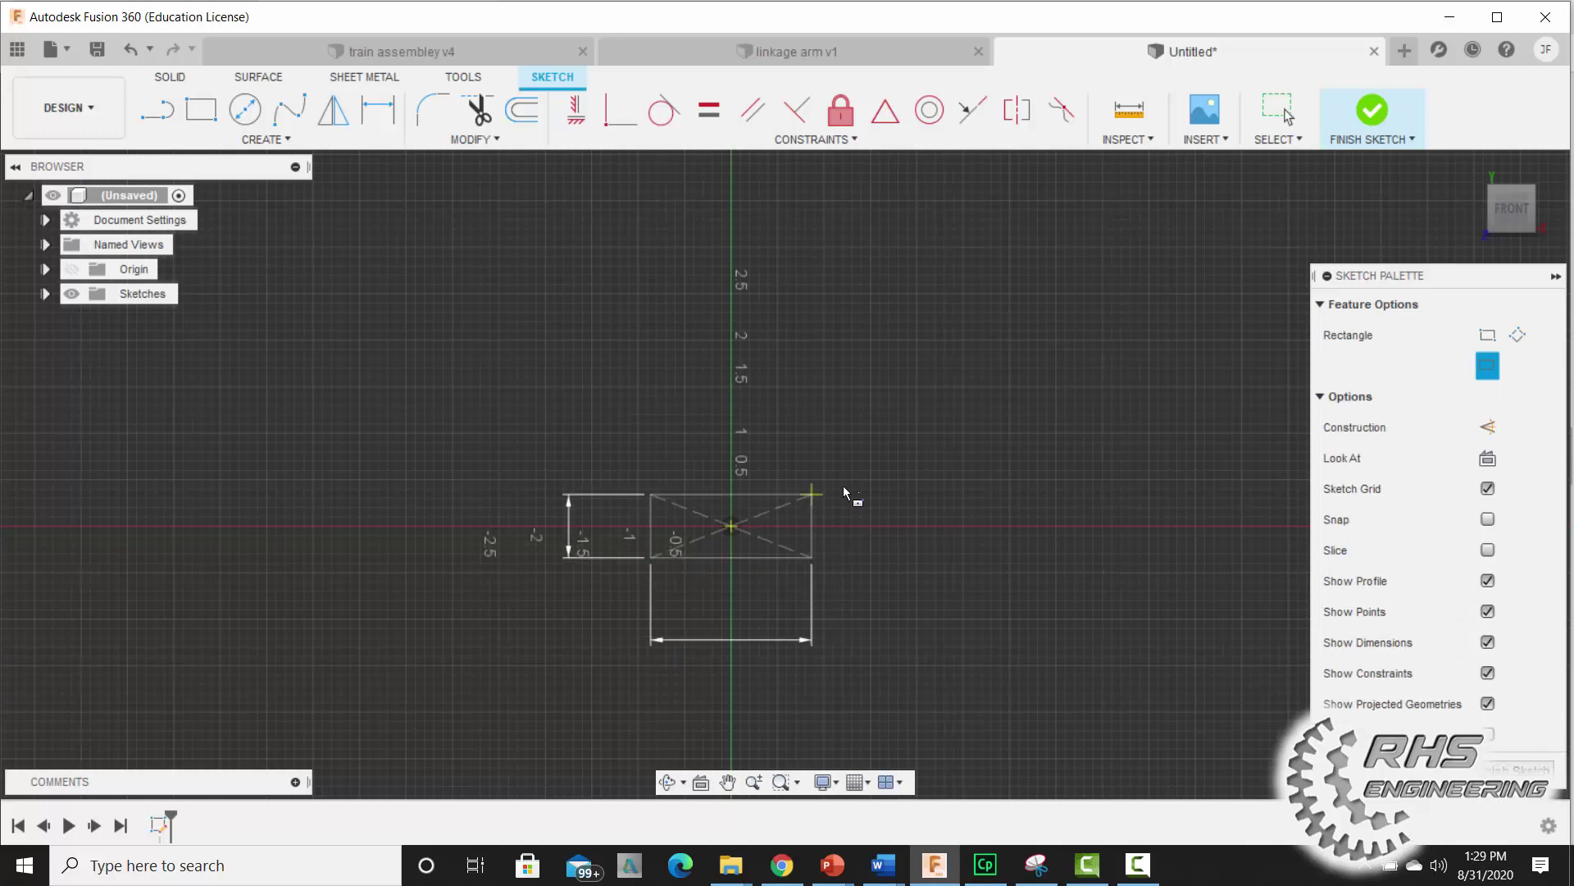
pyautogui.click(1089, 493)
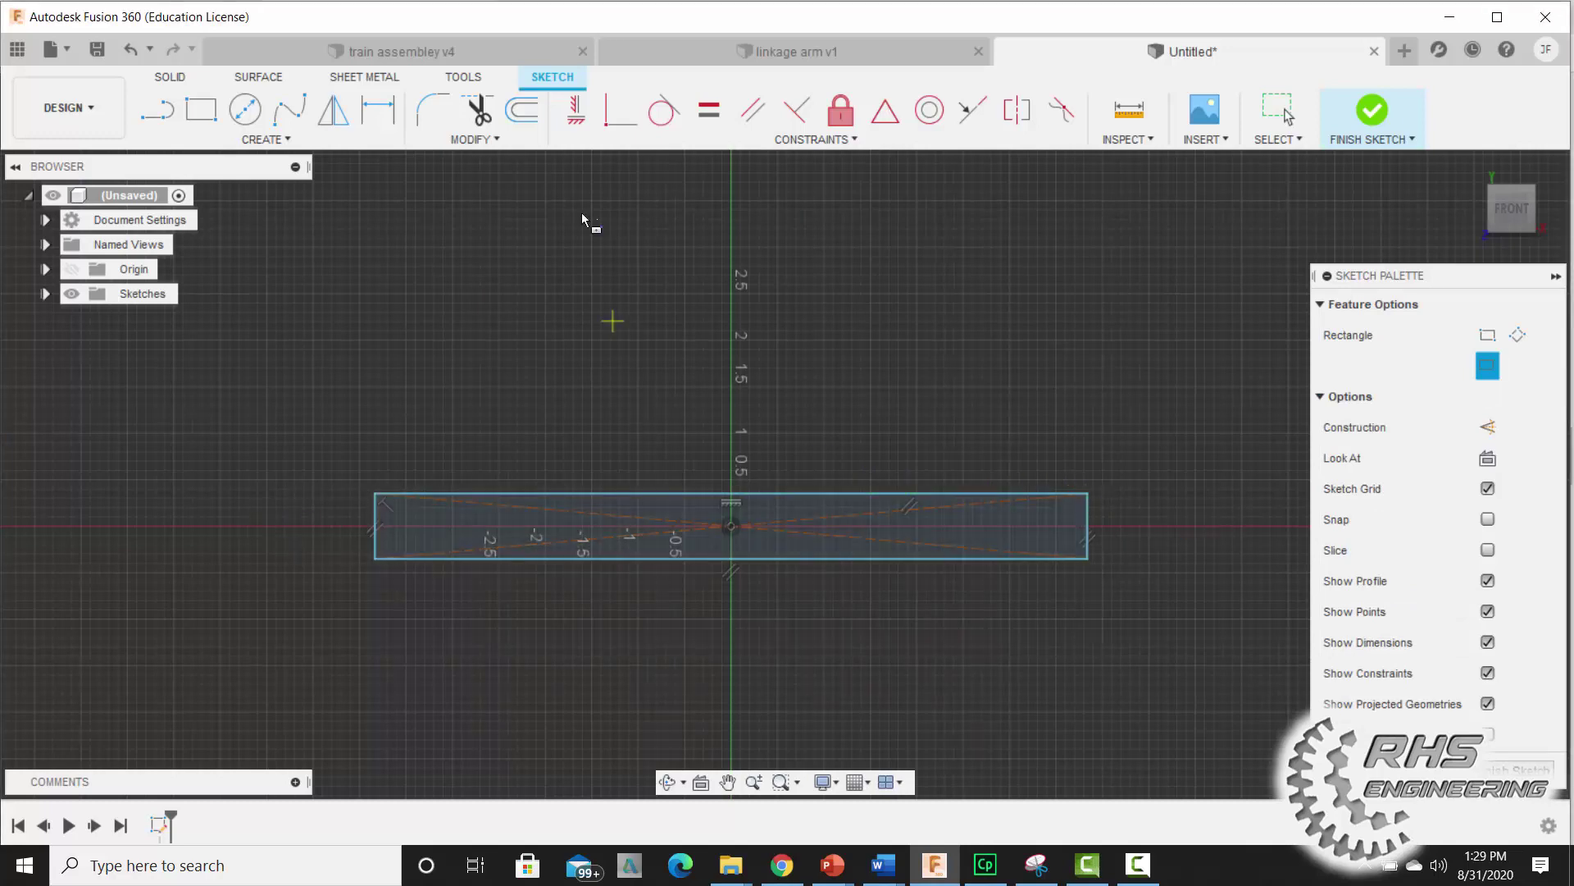
# Dimension the rectangle 0.25 in tall and 3.5 in long.
pyautogui.click(388, 117)
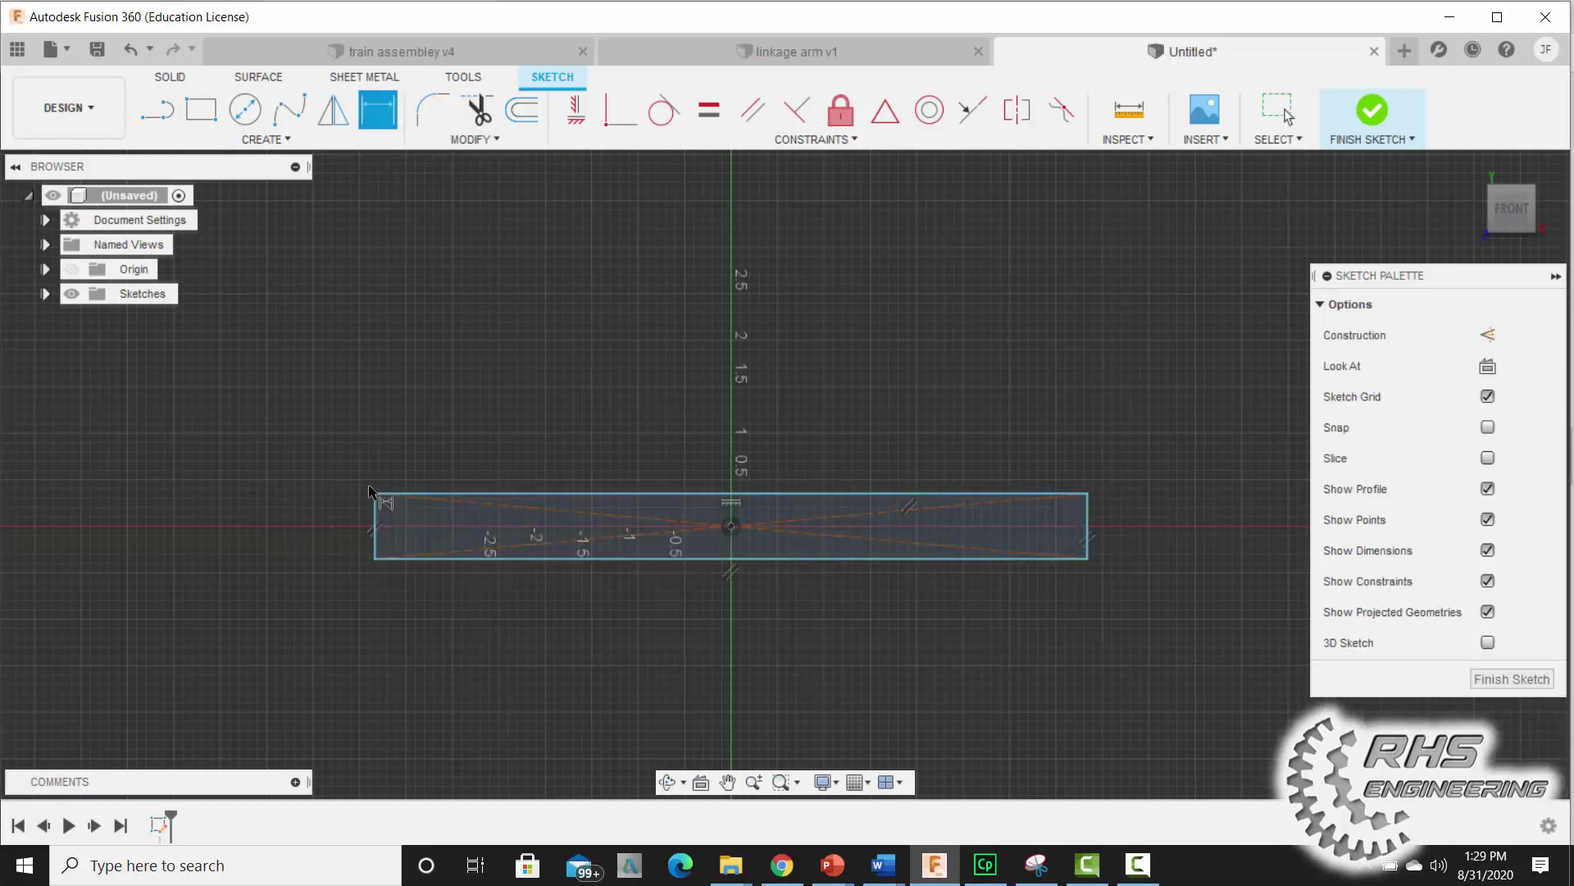
pyautogui.click(374, 529)
pyautogui.click(326, 519)
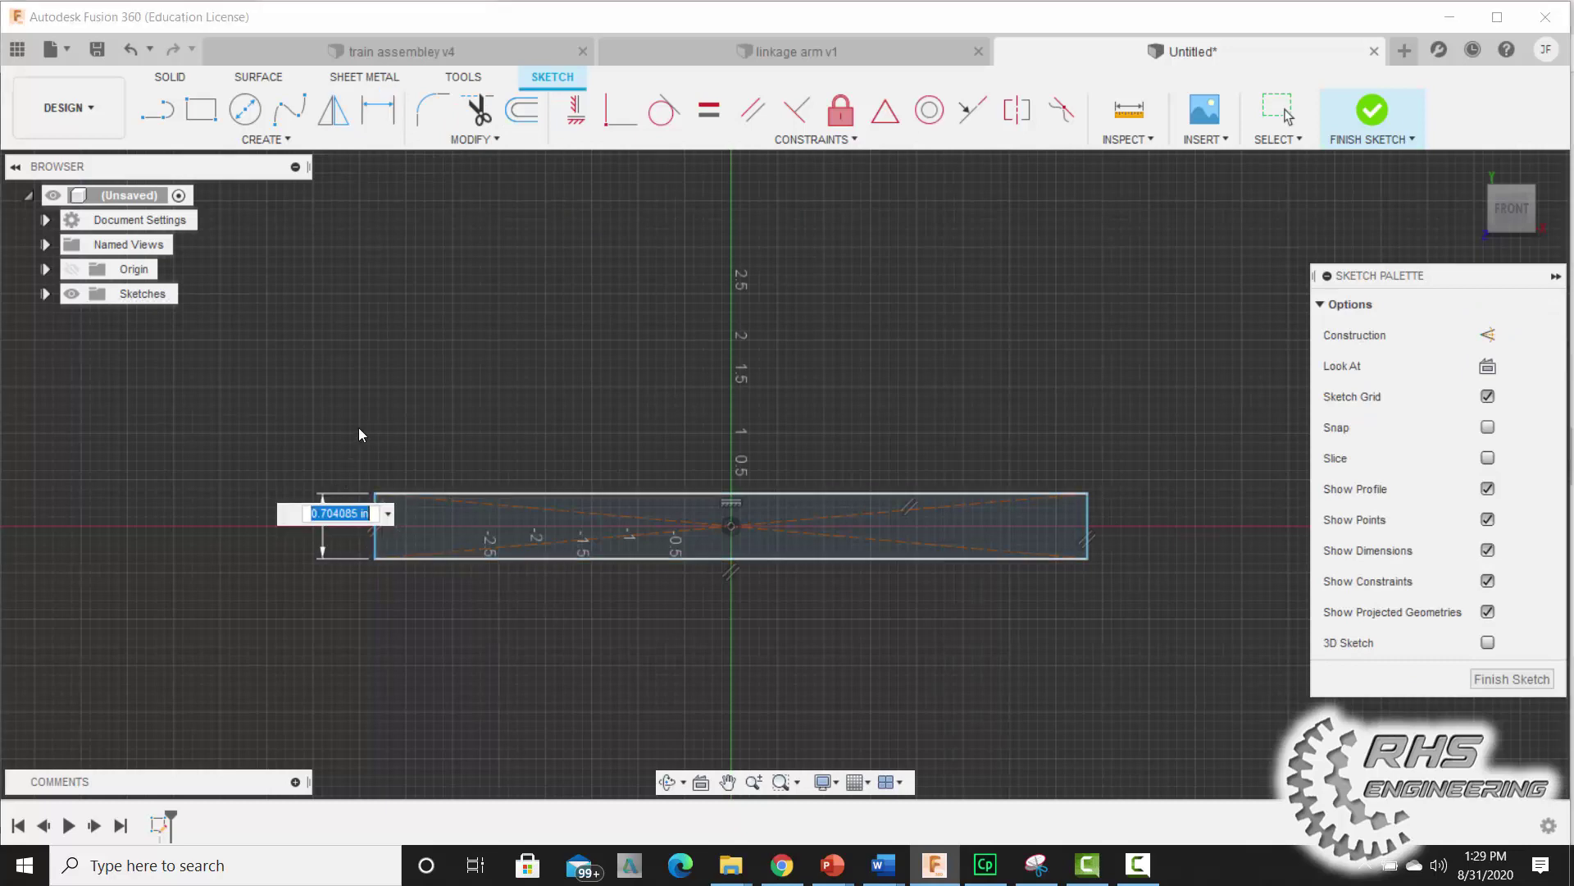
pyautogui.write('.25')
pyautogui.press('Return')
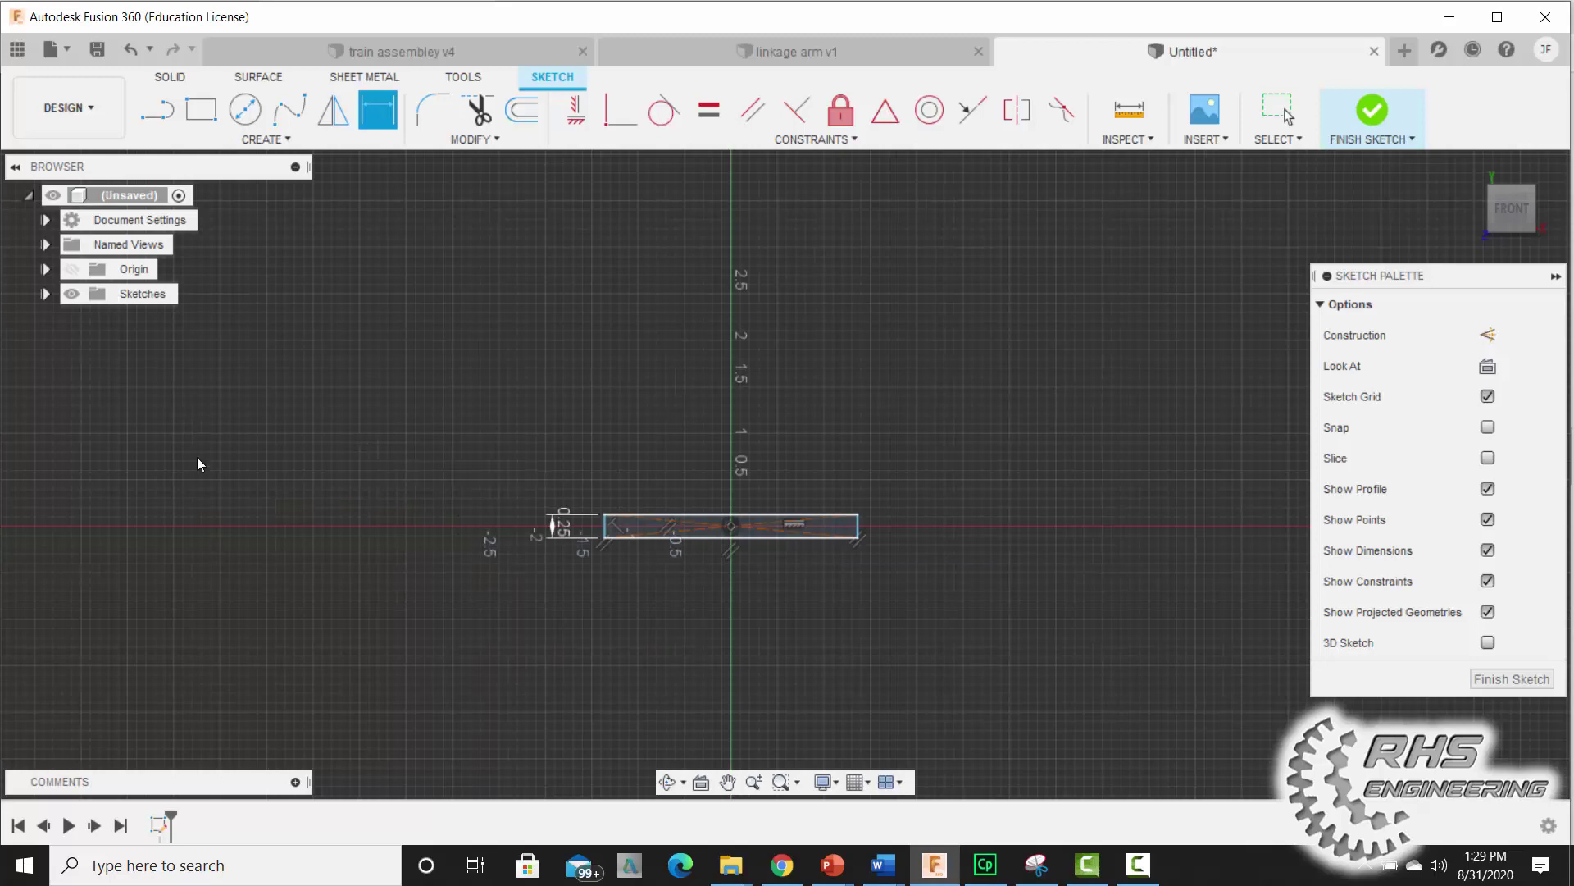
pyautogui.click(685, 515)
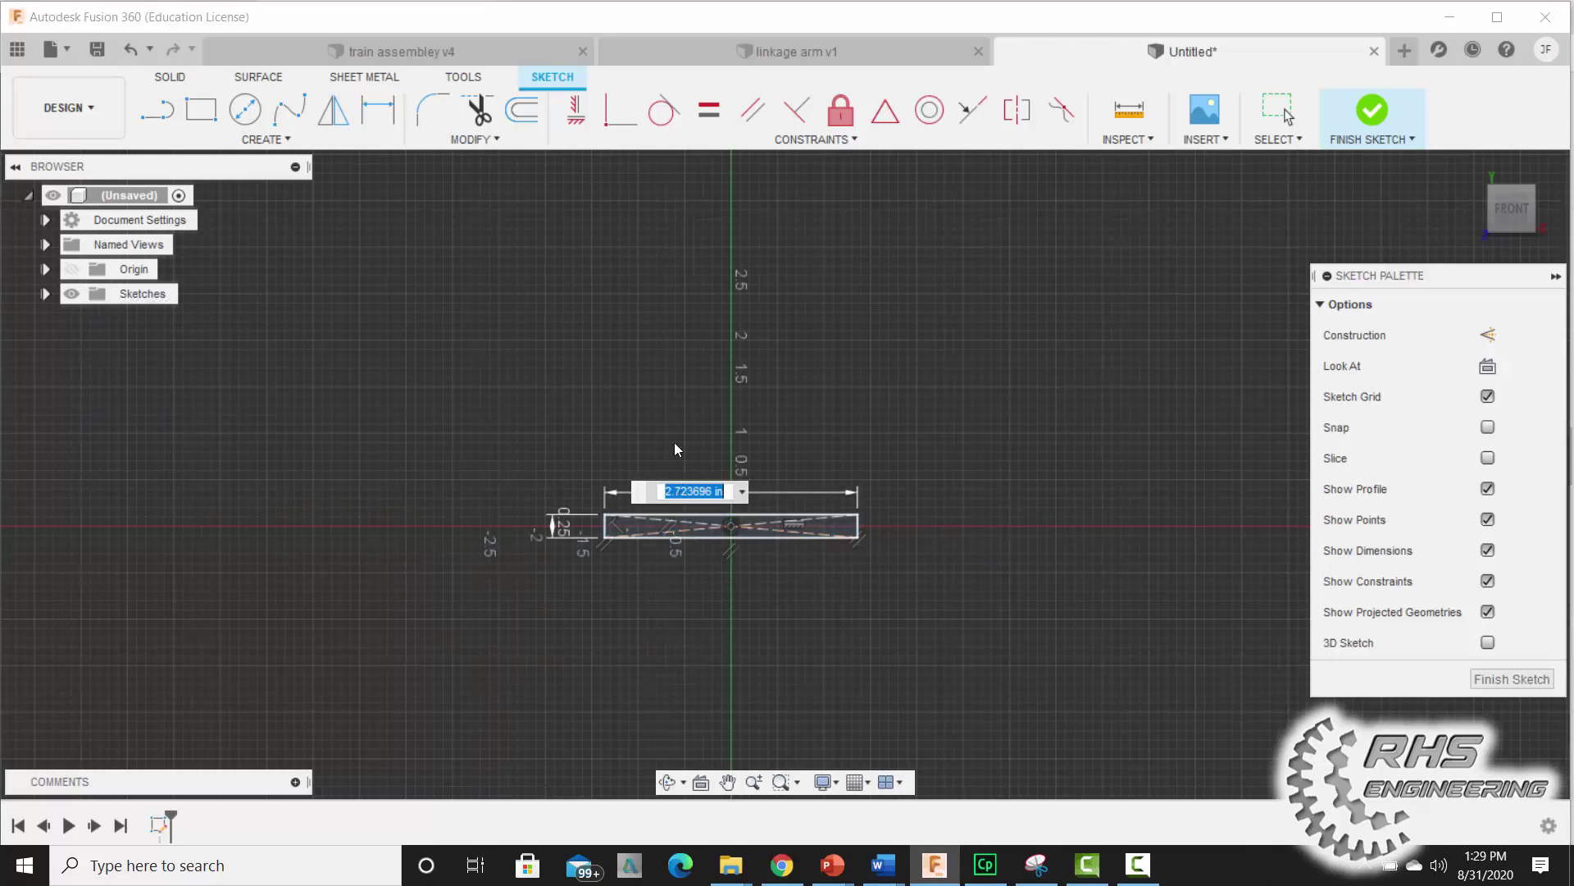
pyautogui.write('3.5')
pyautogui.press('Return')
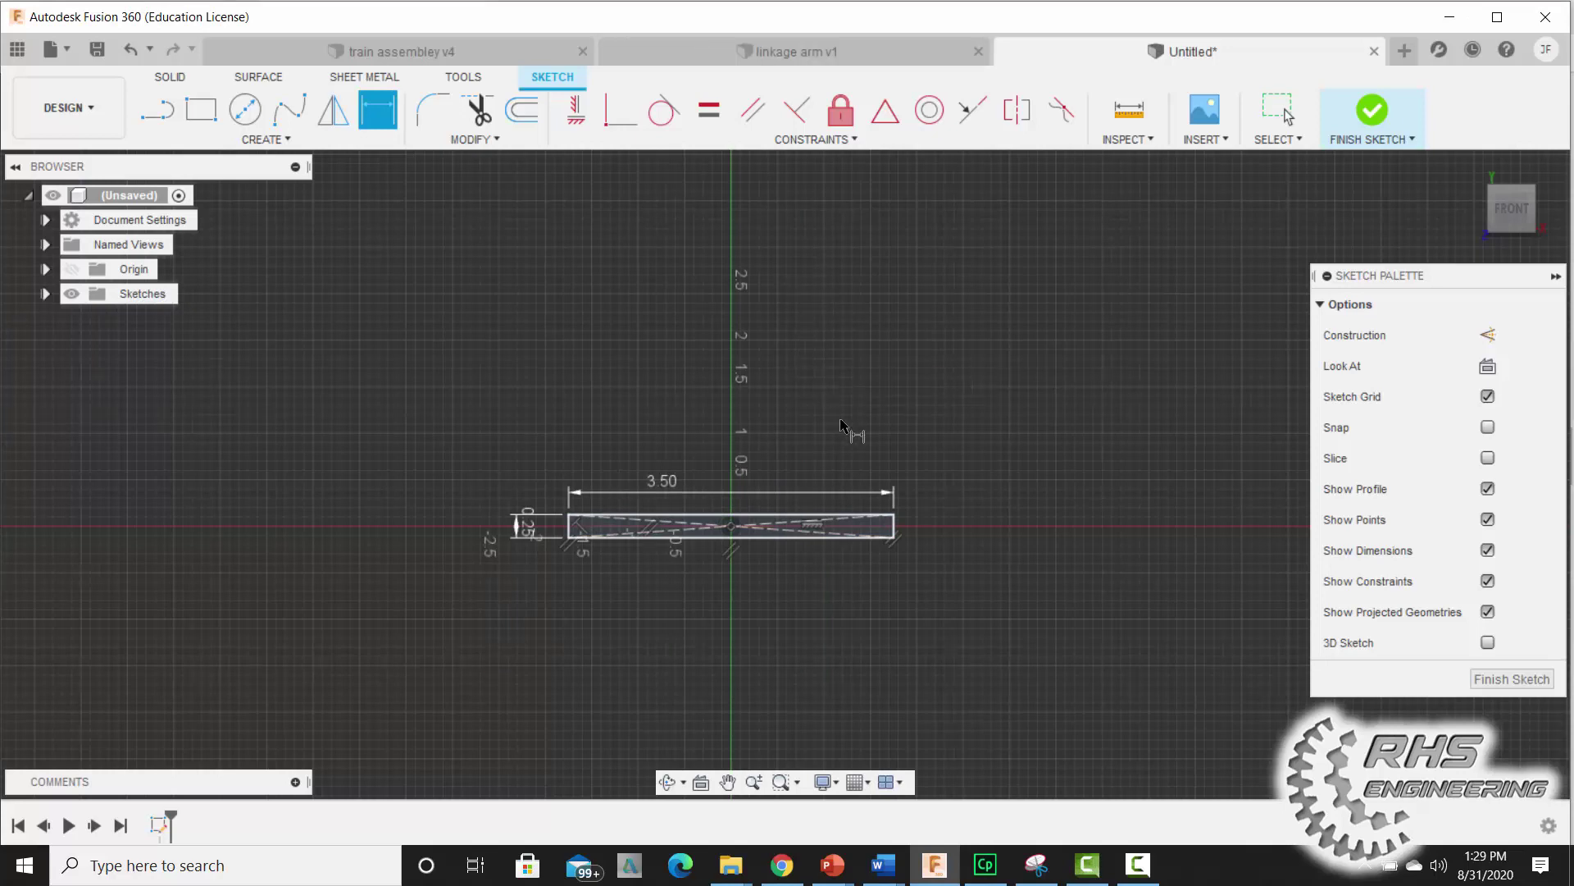
# Zoom in on the rectangle and delete its two diagonal construction lines.
pyautogui.scroll(2, 841, 427)
pyautogui.scroll(1, 841, 426)
pyautogui.moveTo(828, 483); pyautogui.dragTo(927, 362, button='middle')
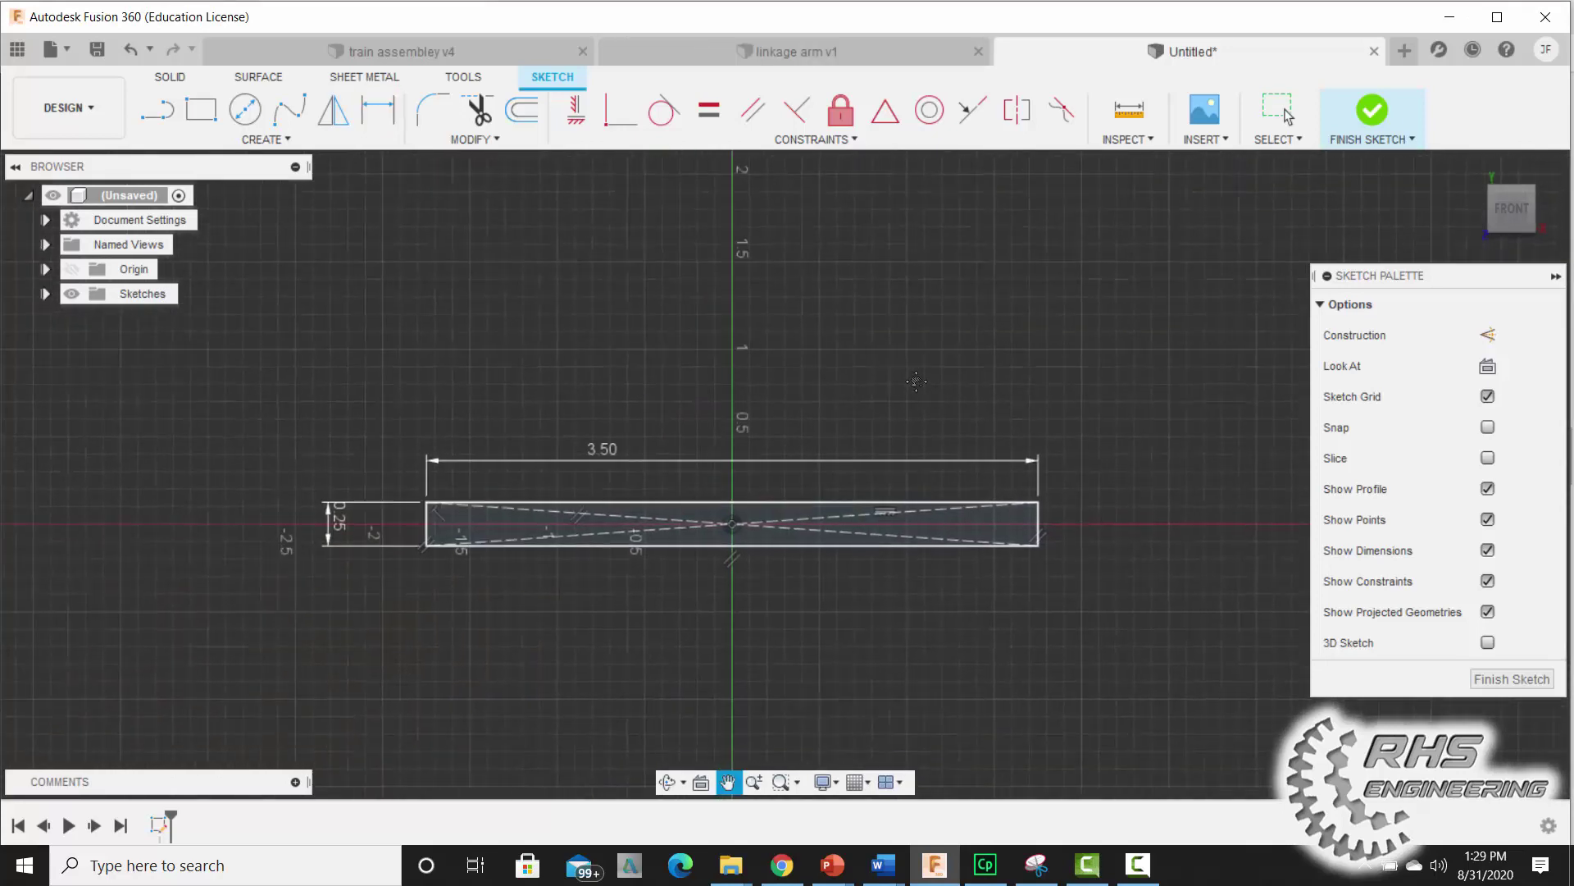
pyautogui.scroll(1, 927, 361)
pyautogui.scroll(1, 906, 357)
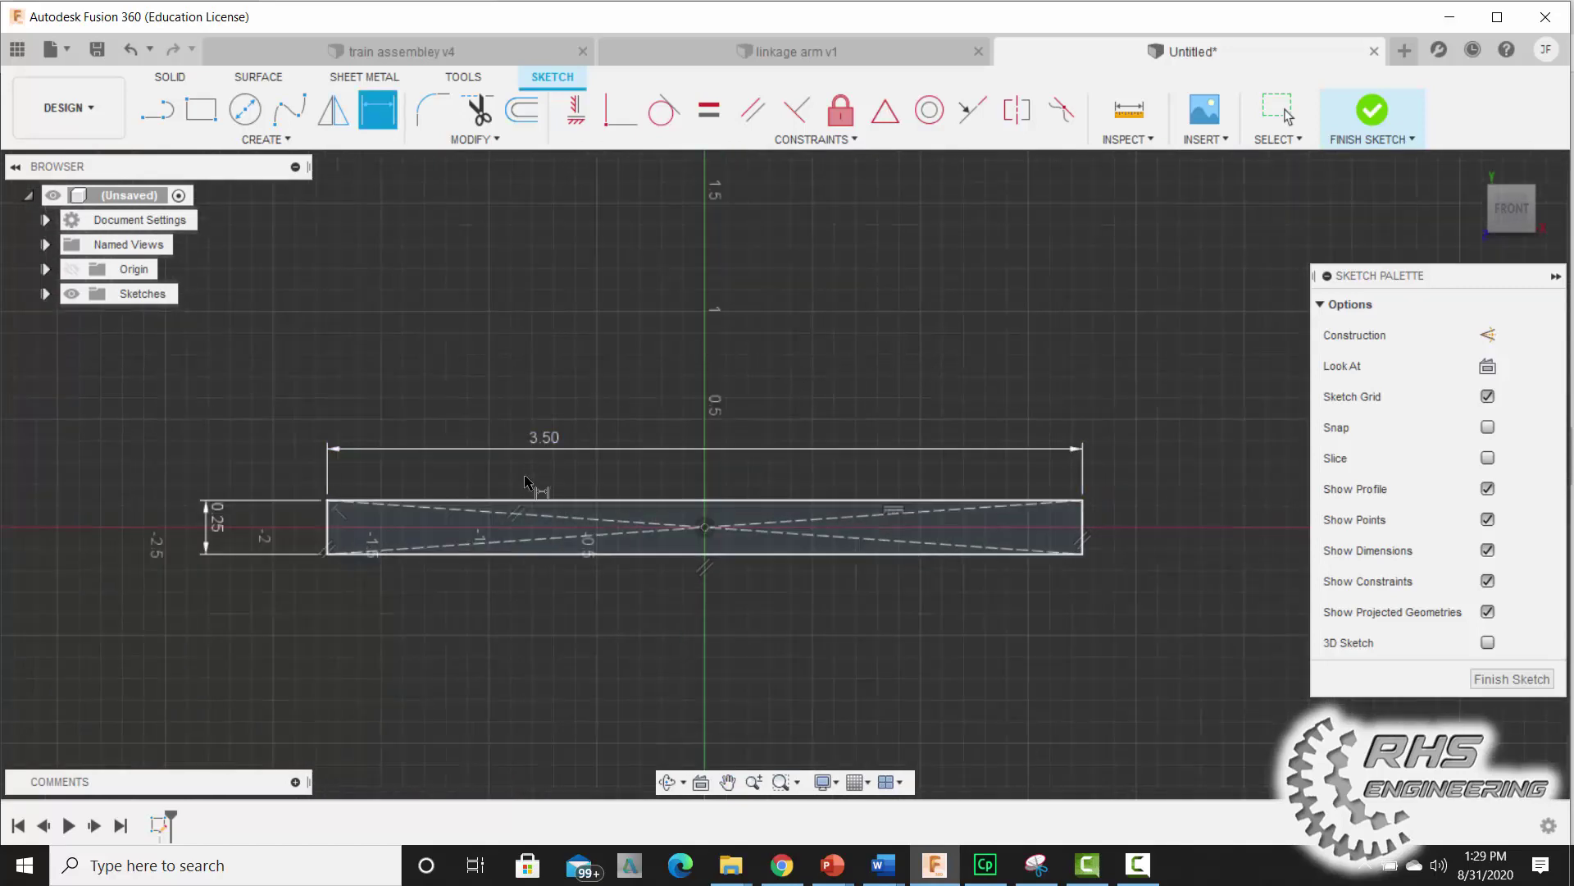
pyautogui.press('Escape')
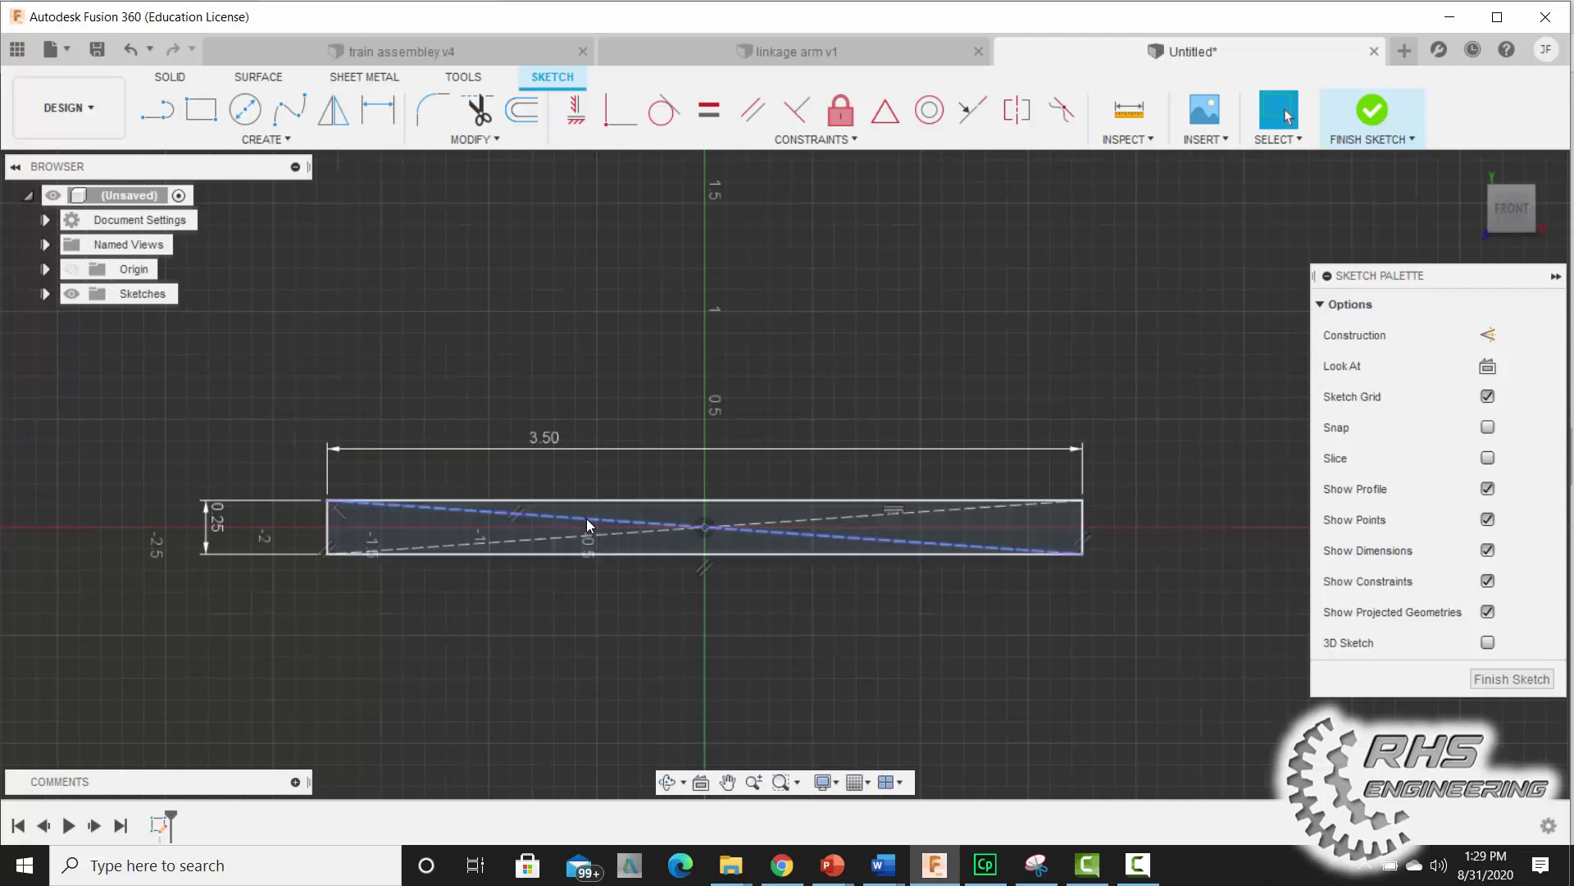
pyautogui.click(588, 525)
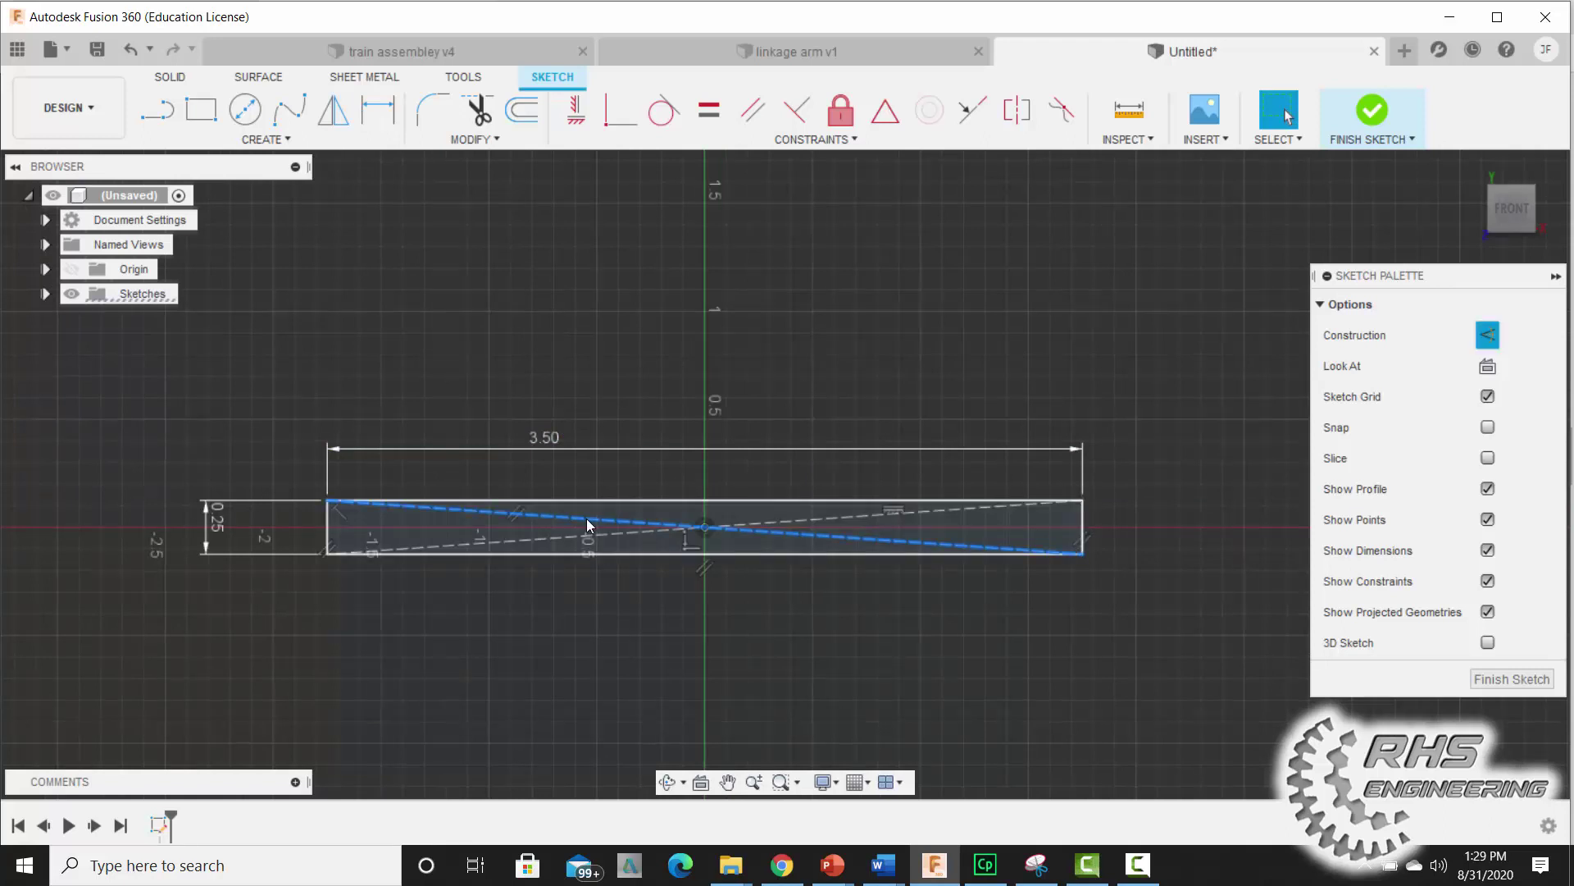
pyautogui.press('Delete')
pyautogui.click(606, 534)
pyautogui.press('Delete')
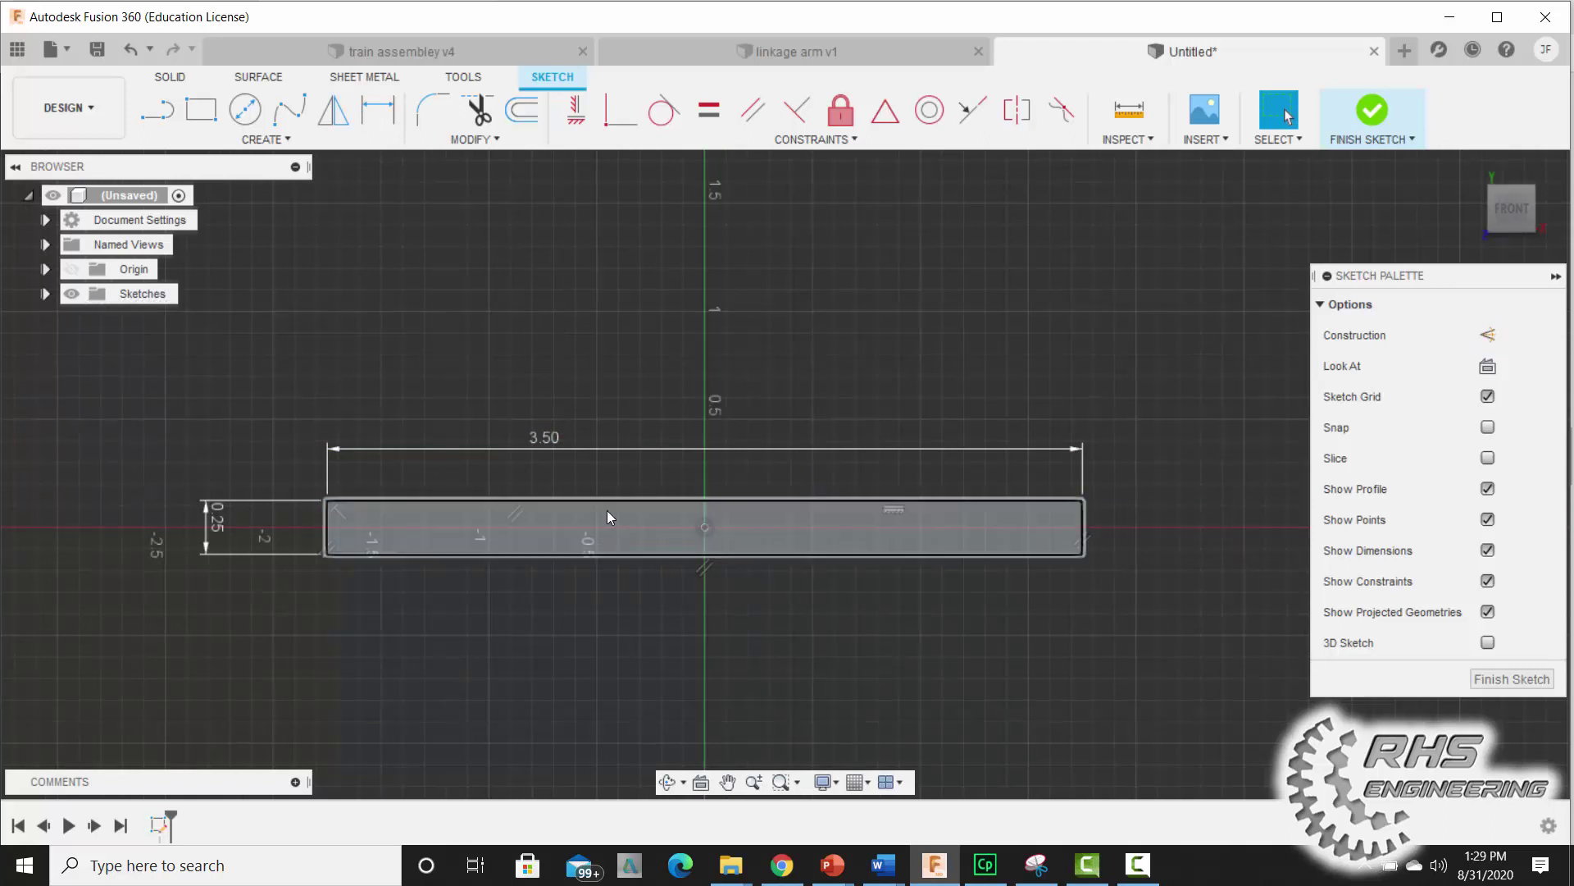
# Draw a small pin-hole circle centred on the bar's right end.
pyautogui.click(245, 109)
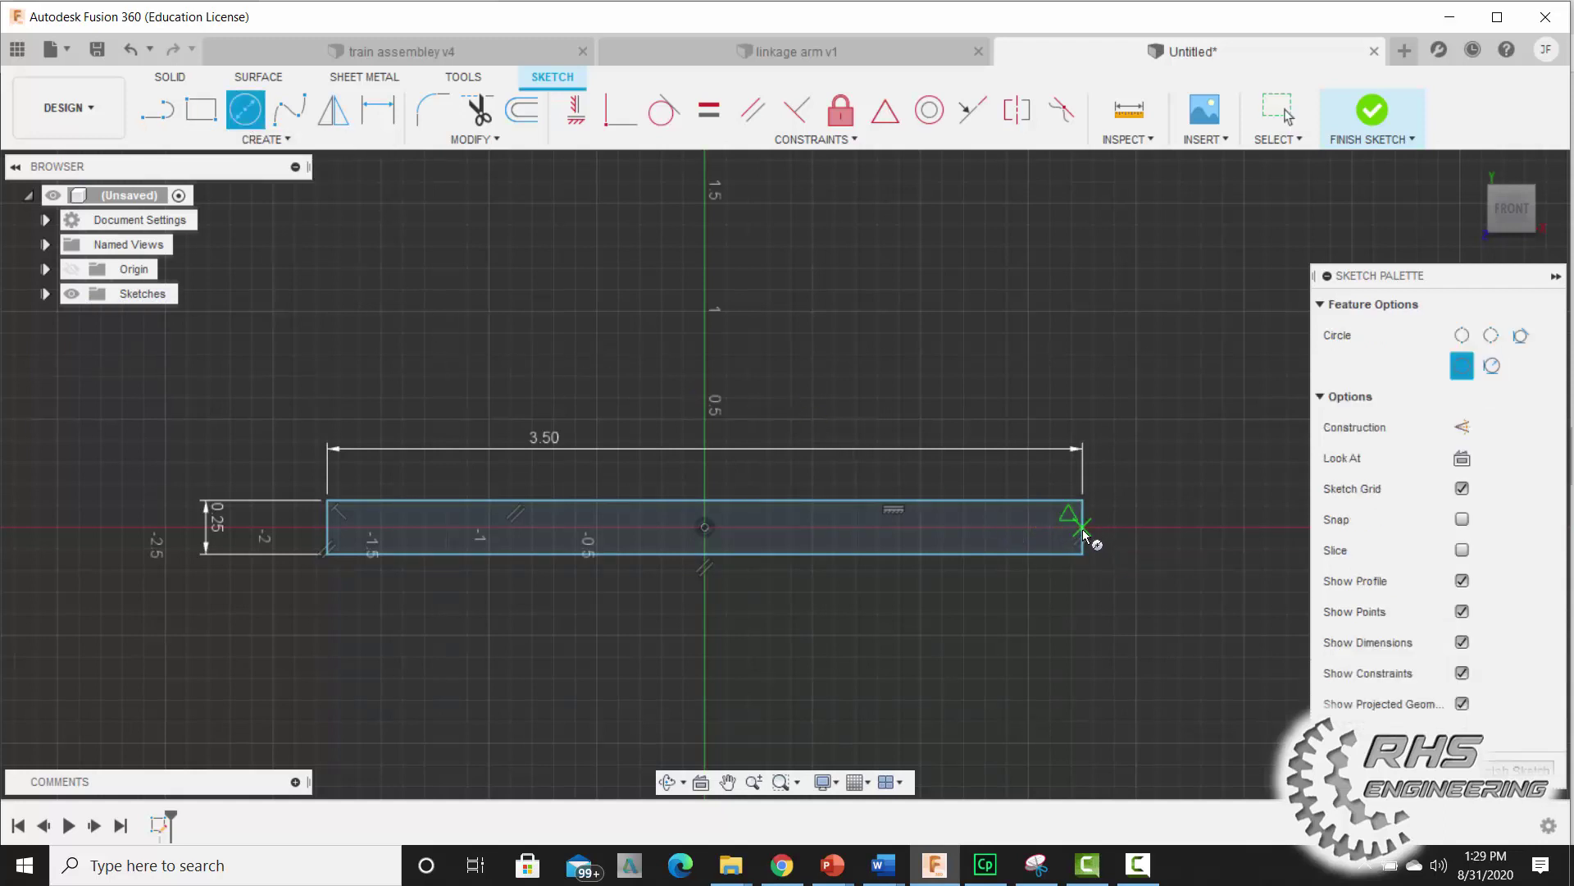
pyautogui.click(1082, 529)
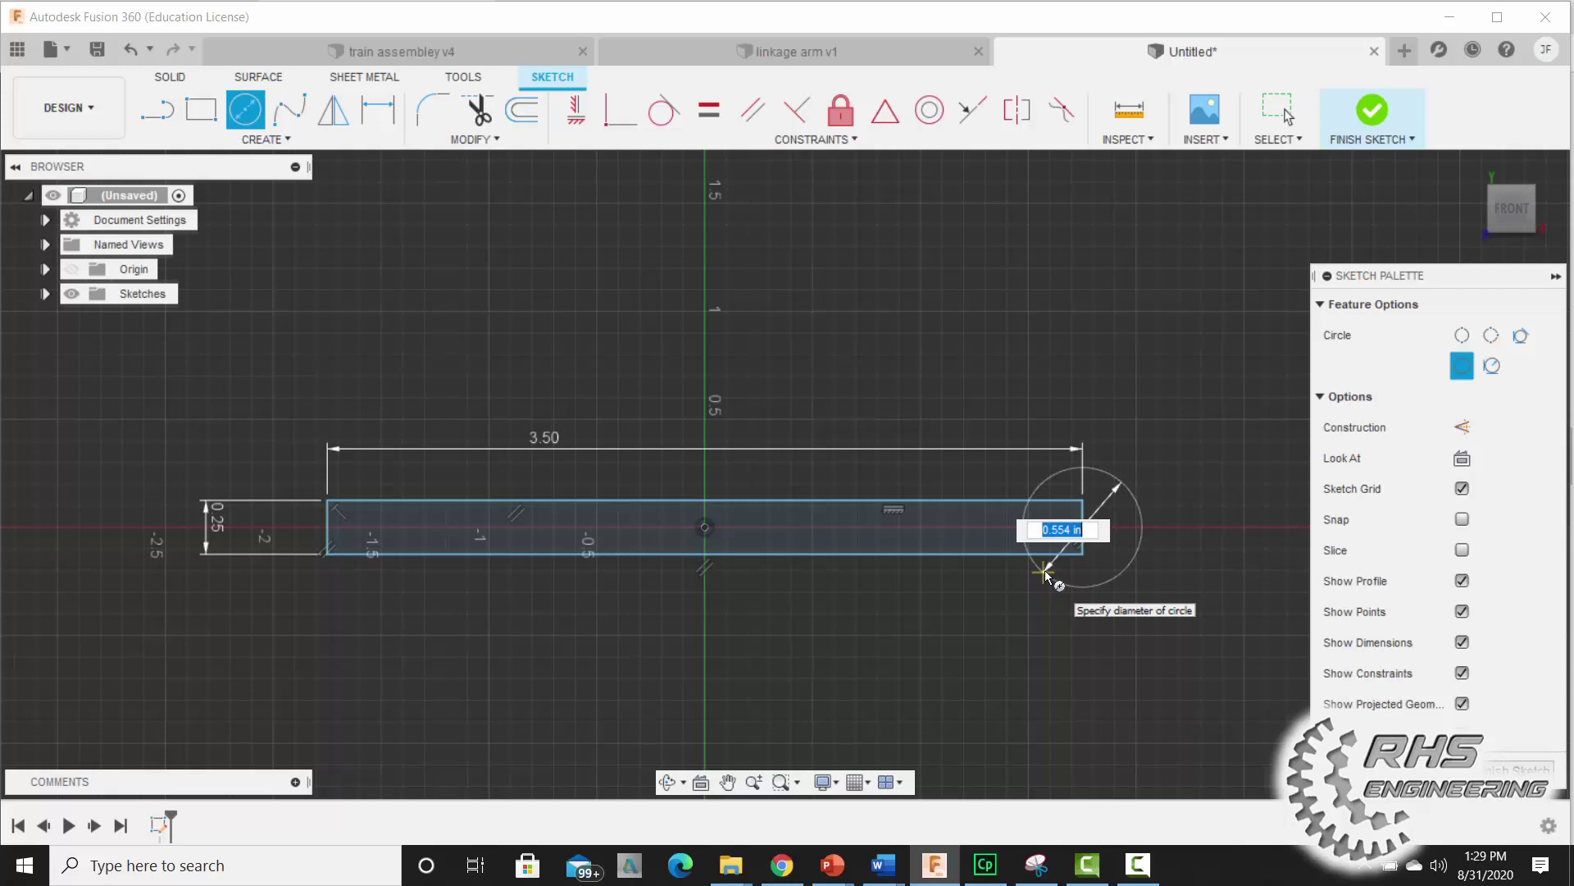
pyautogui.write('.128')
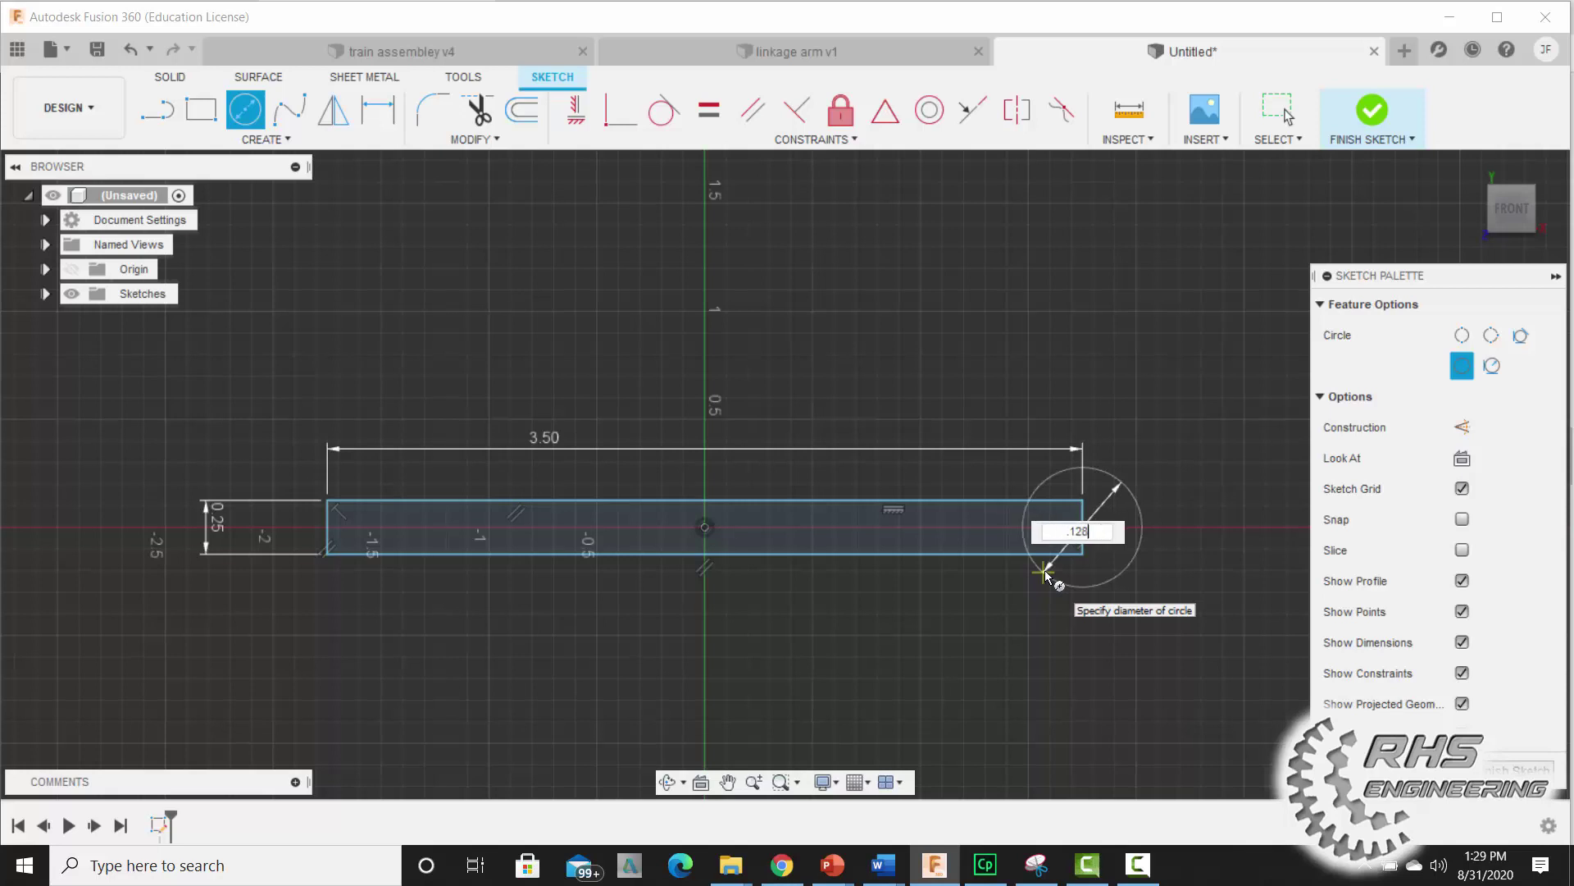
pyautogui.press('Return')
pyautogui.press('Escape')
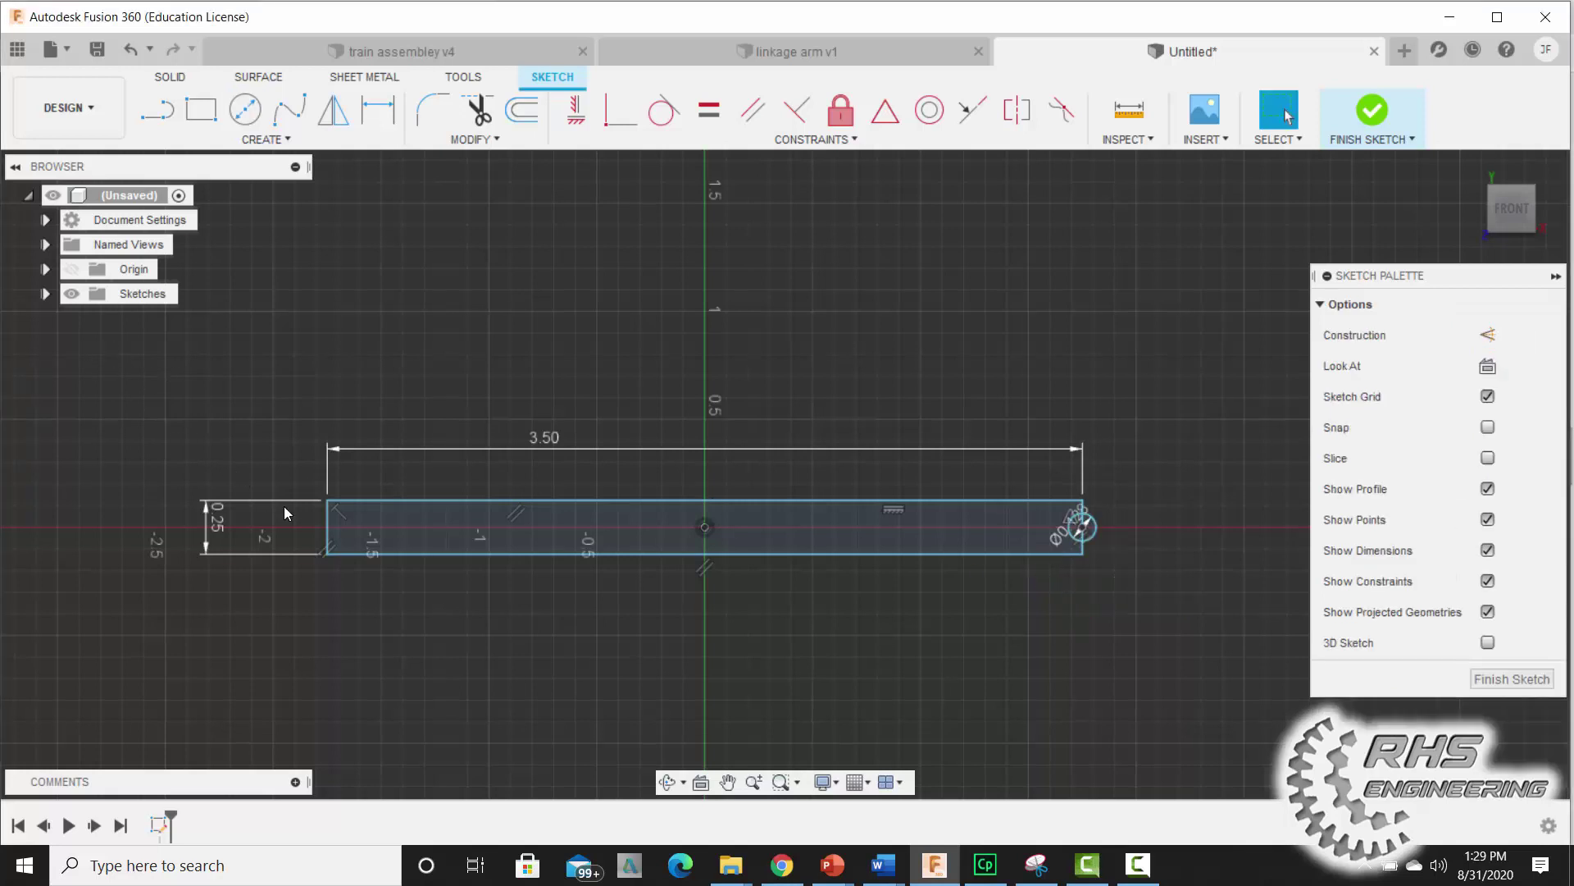
# Add a 0.128 in diameter pin-hole circle centred on the bar's left end.
pyautogui.click(253, 114)
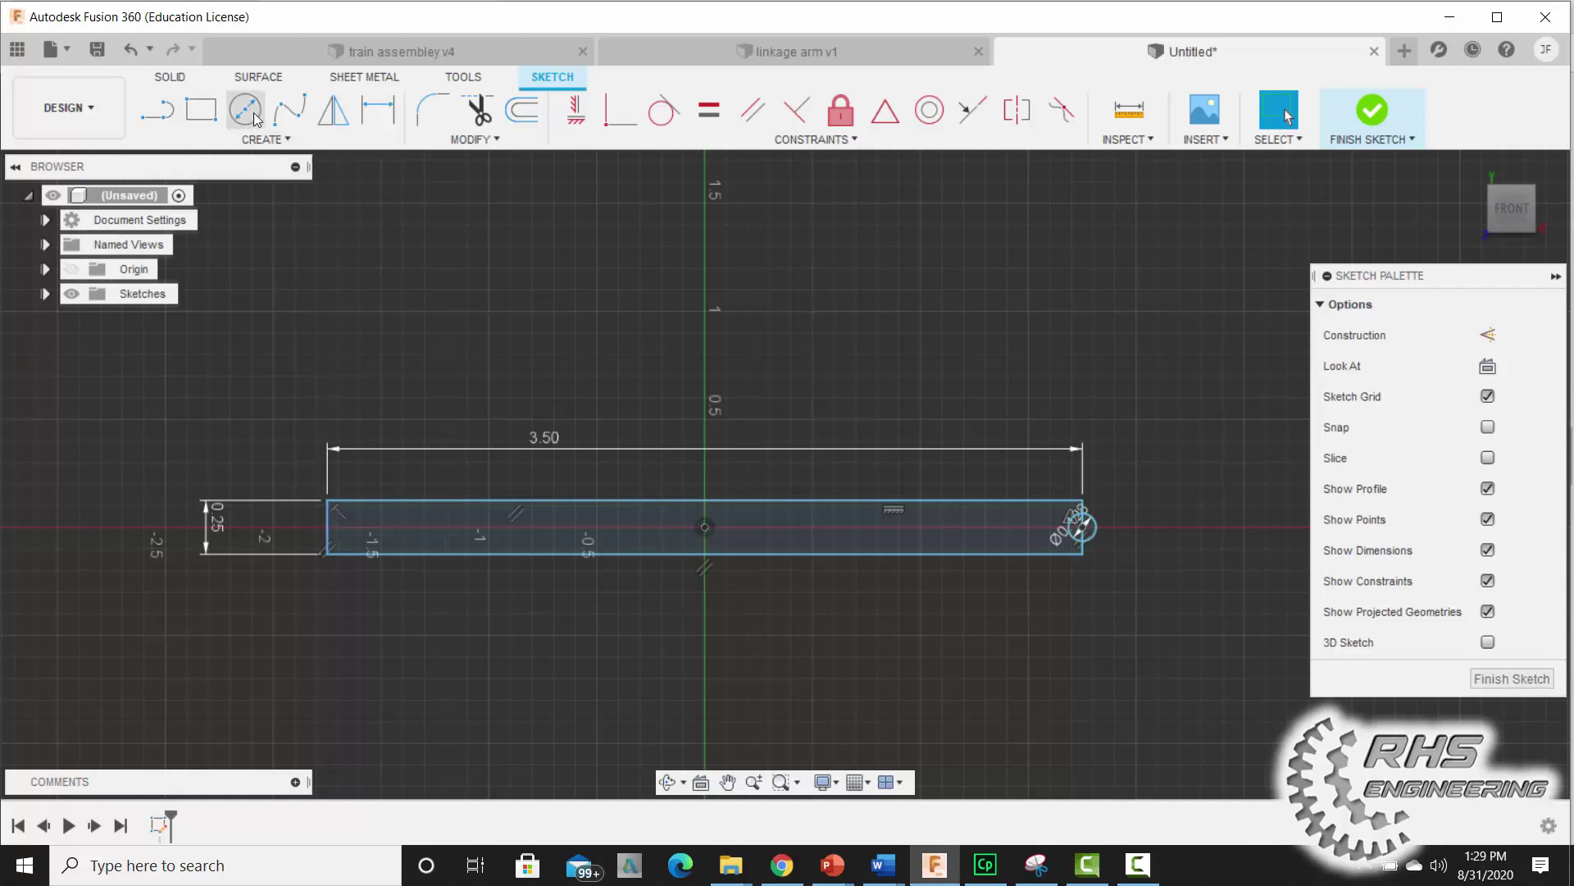
pyautogui.click(328, 528)
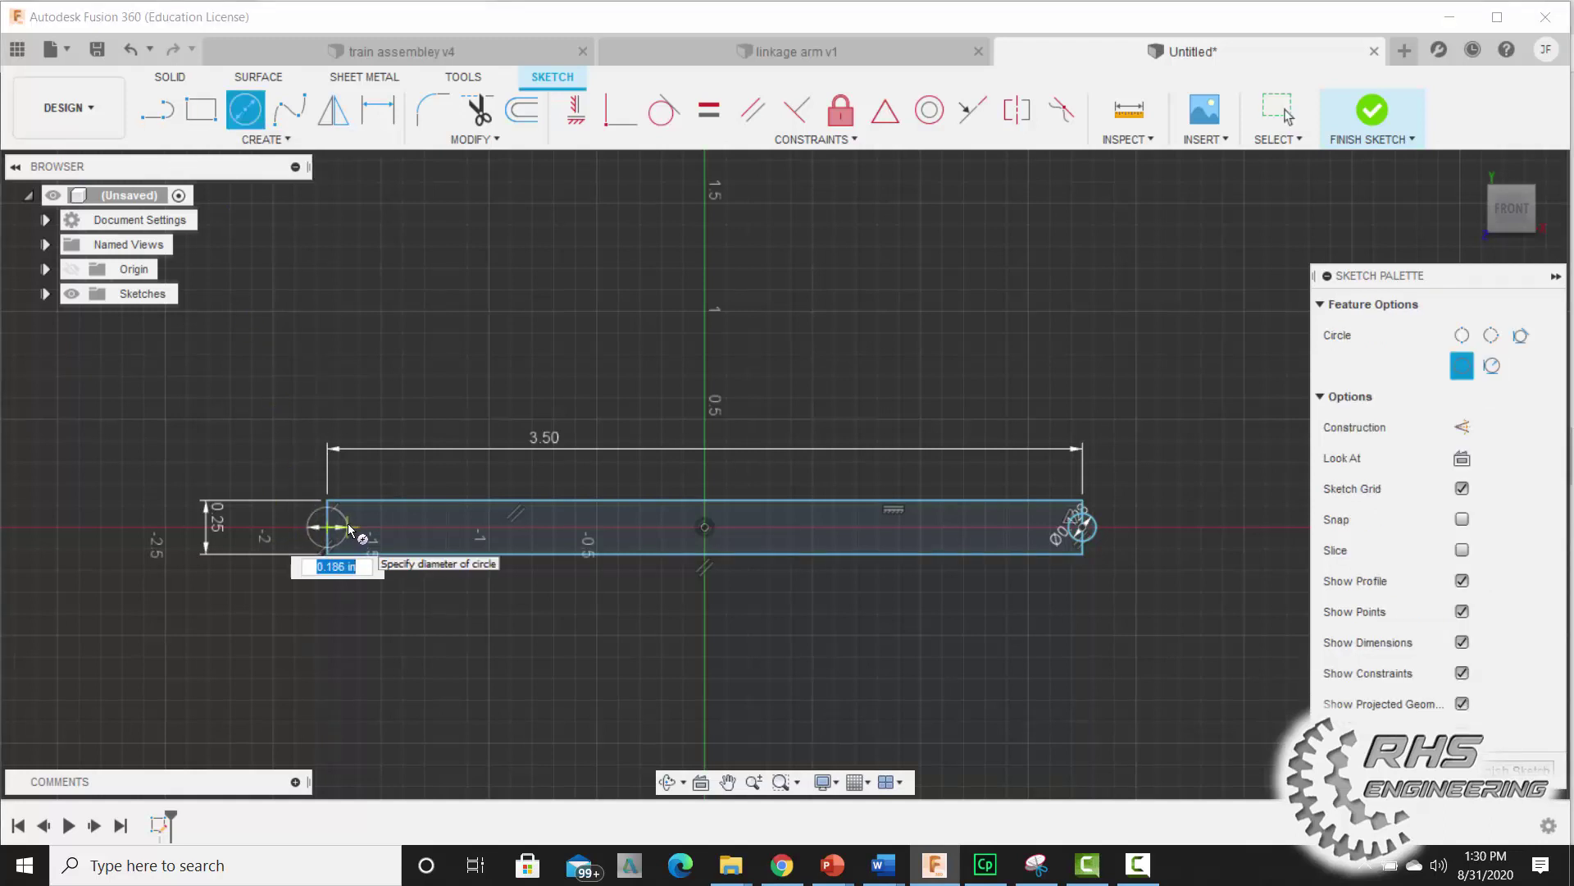
pyautogui.press('BackSpace')
pyautogui.write('8')
pyautogui.press('Return')
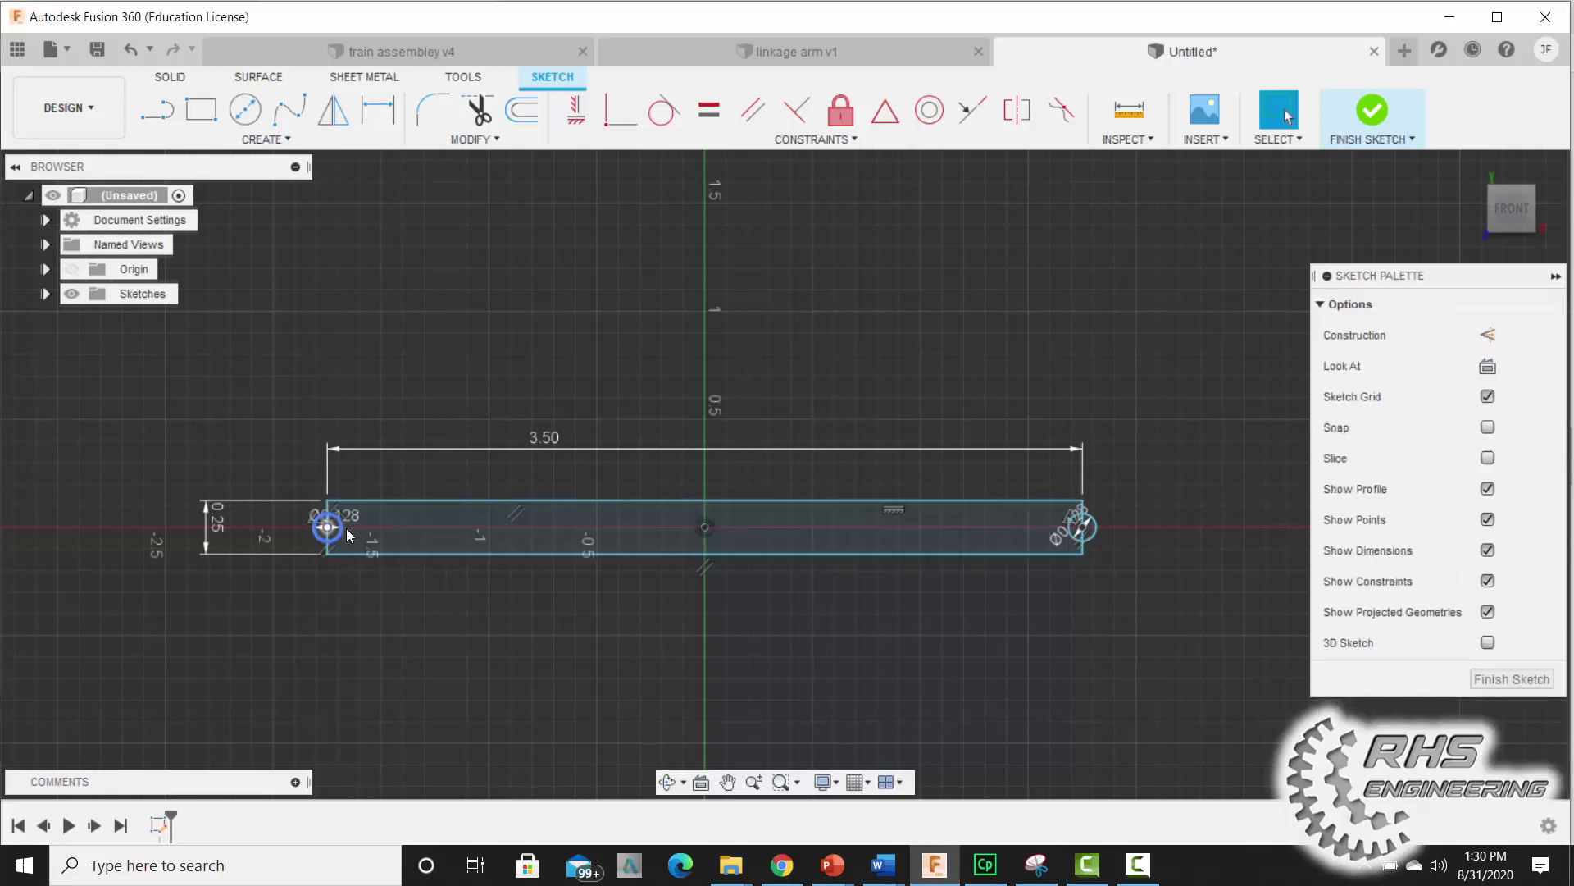
# Draw a larger circle around the right pin hole.
pyautogui.click(245, 109)
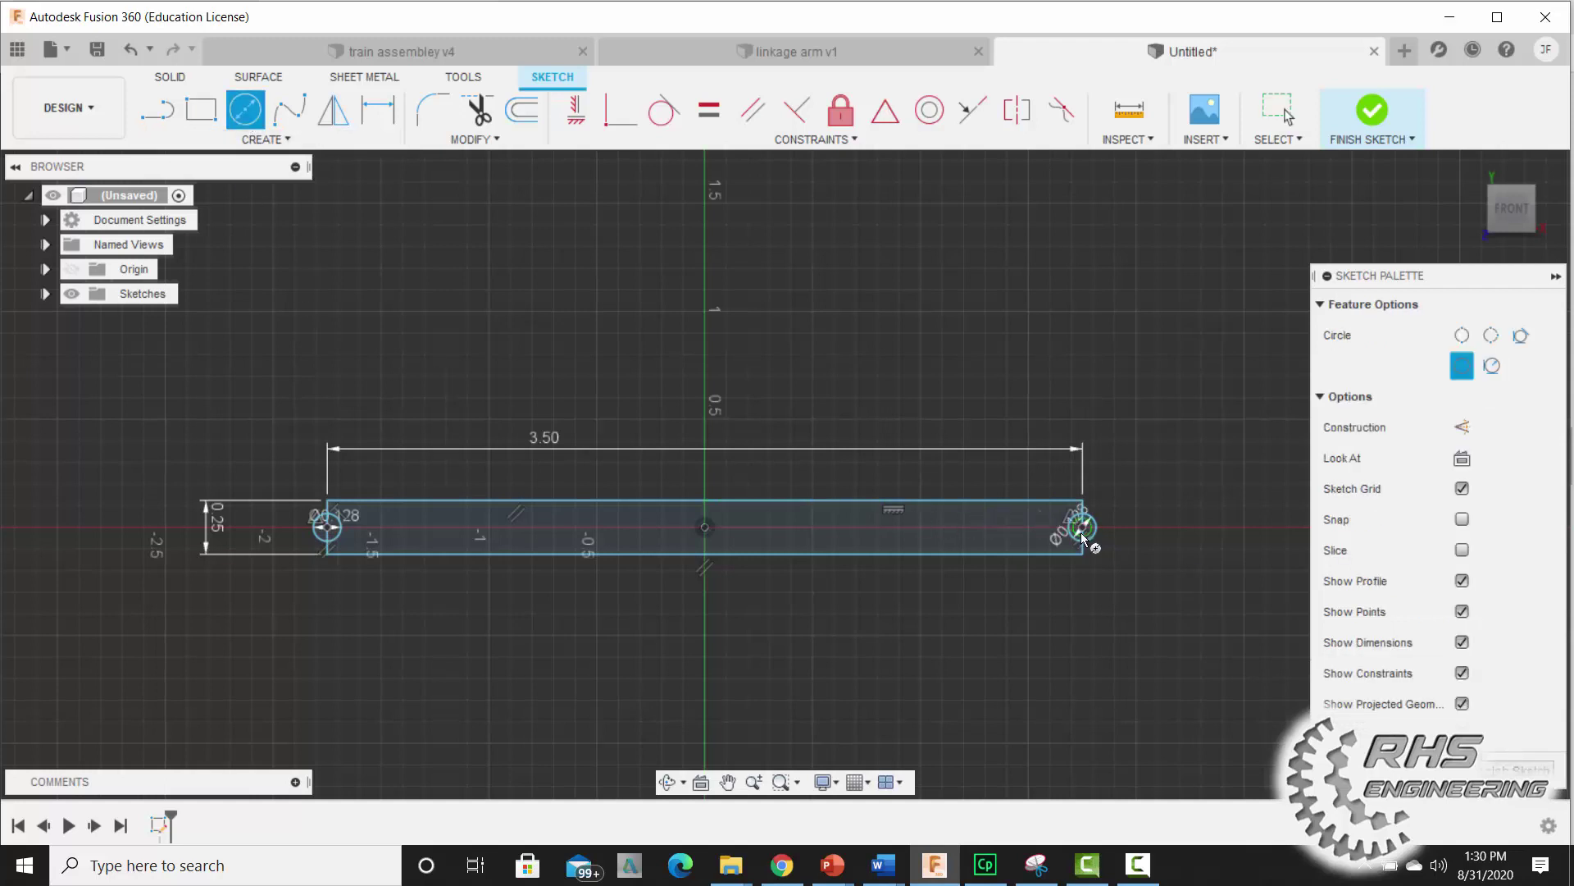
pyautogui.scroll(2, 1082, 528)
pyautogui.scroll(2, 1083, 528)
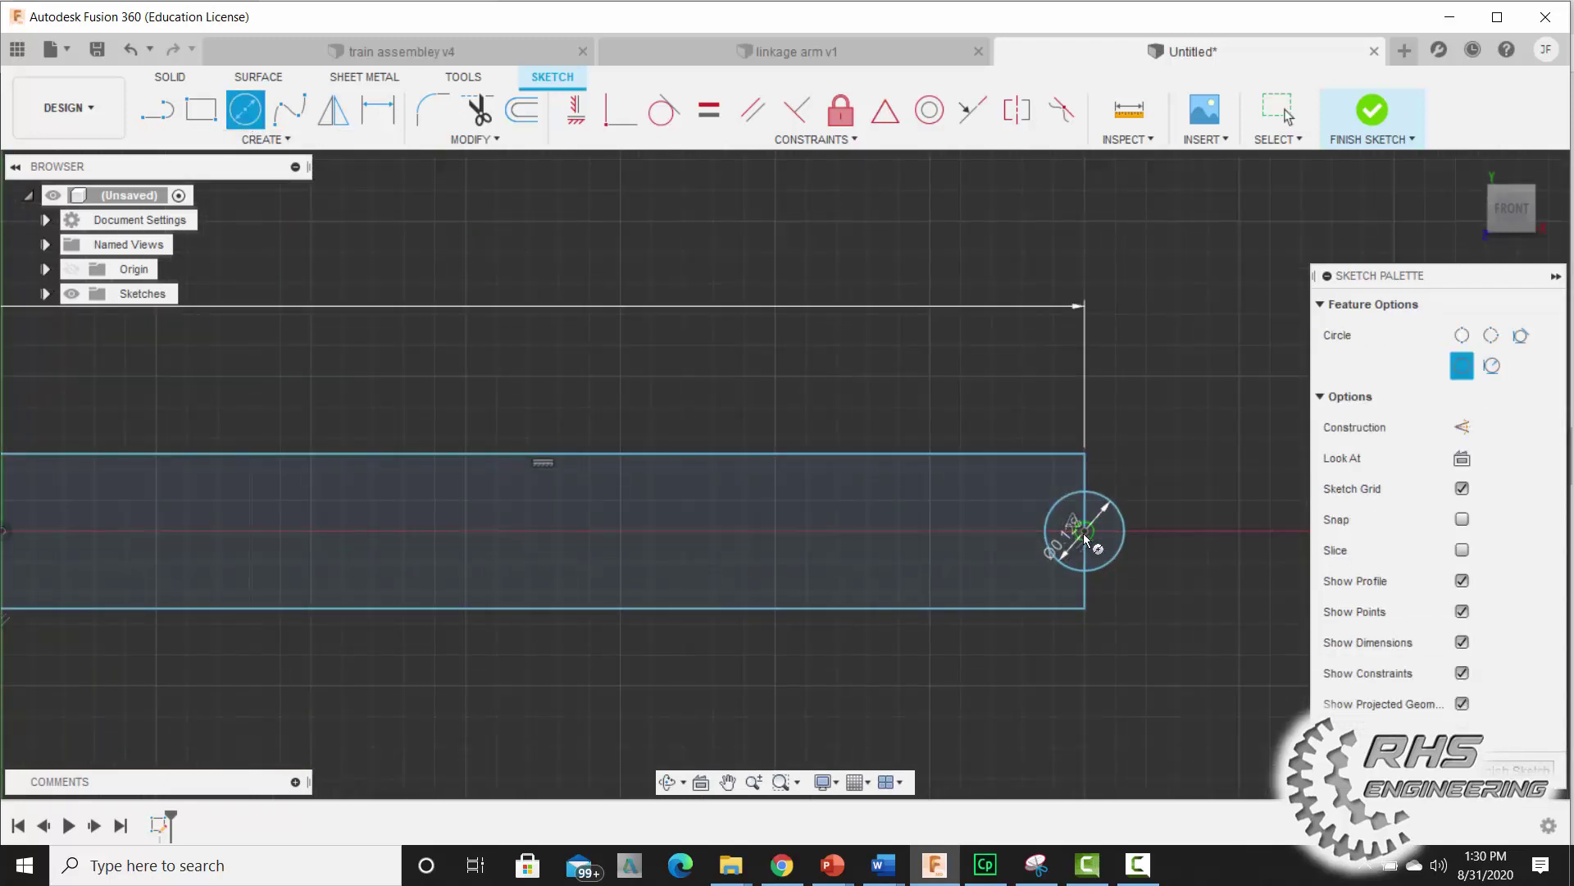
pyautogui.click(1085, 533)
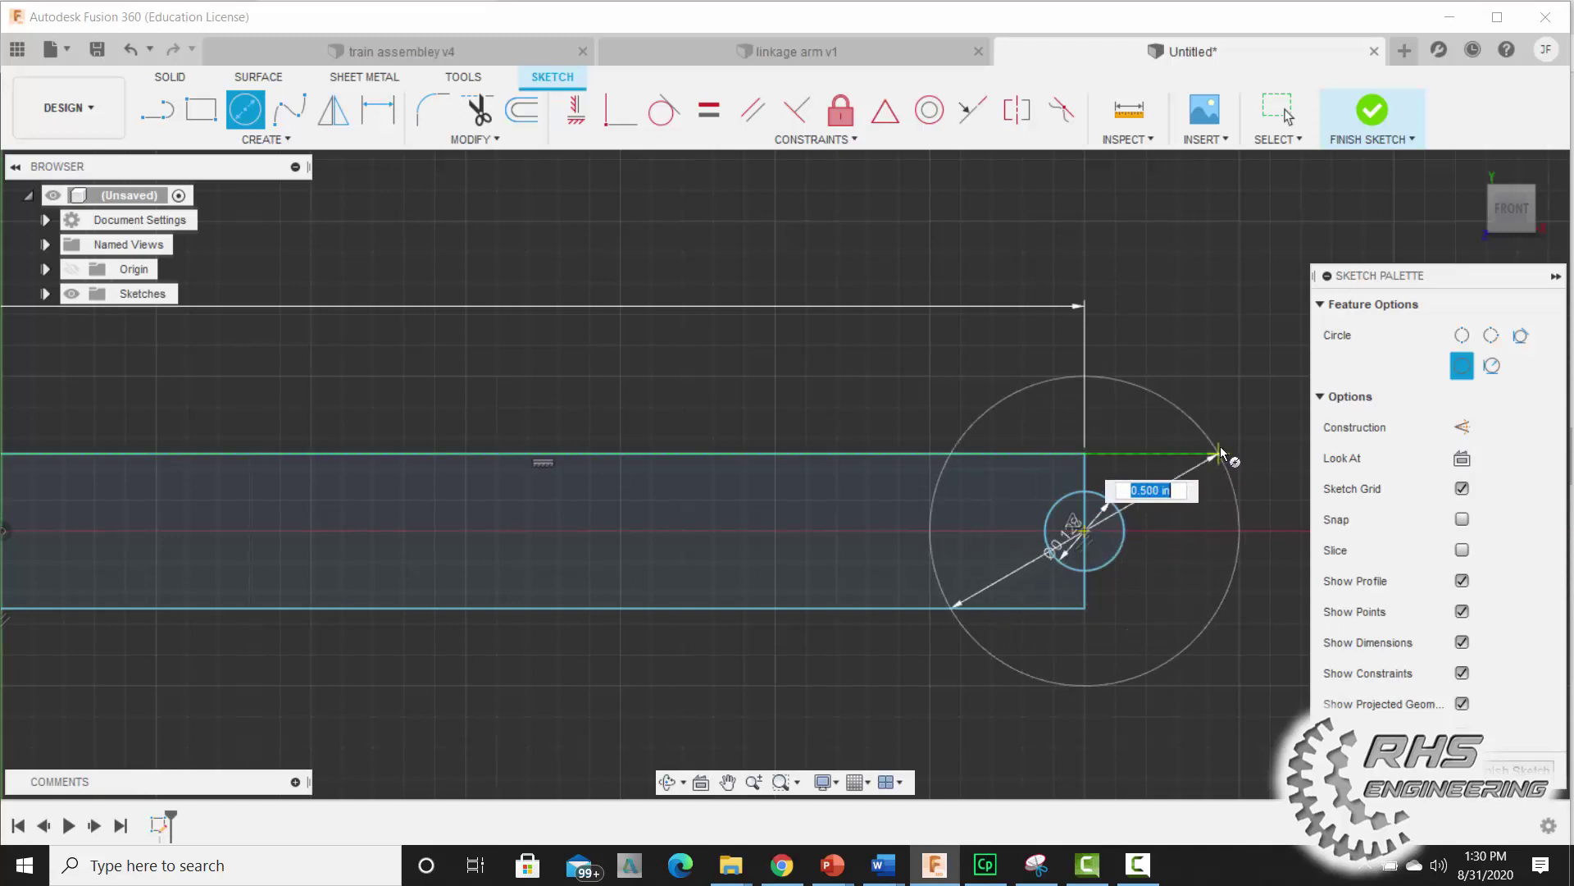
pyautogui.click(1212, 404)
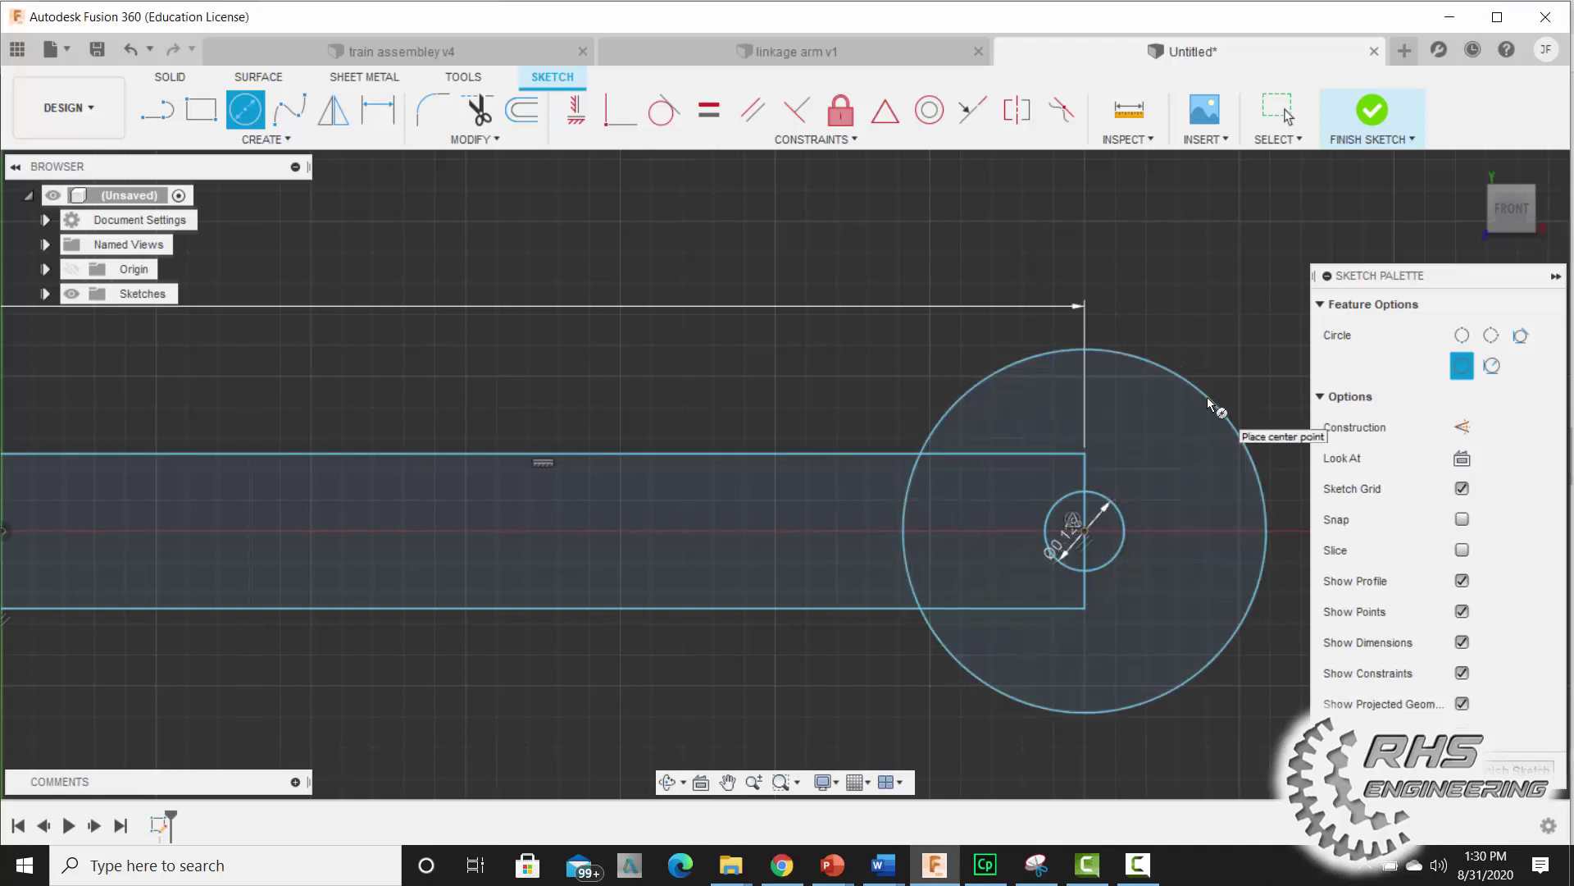
# Draw a larger circle around the left pin hole and pick the right circle to dimension.
pyautogui.scroll(-2, 722, 430)
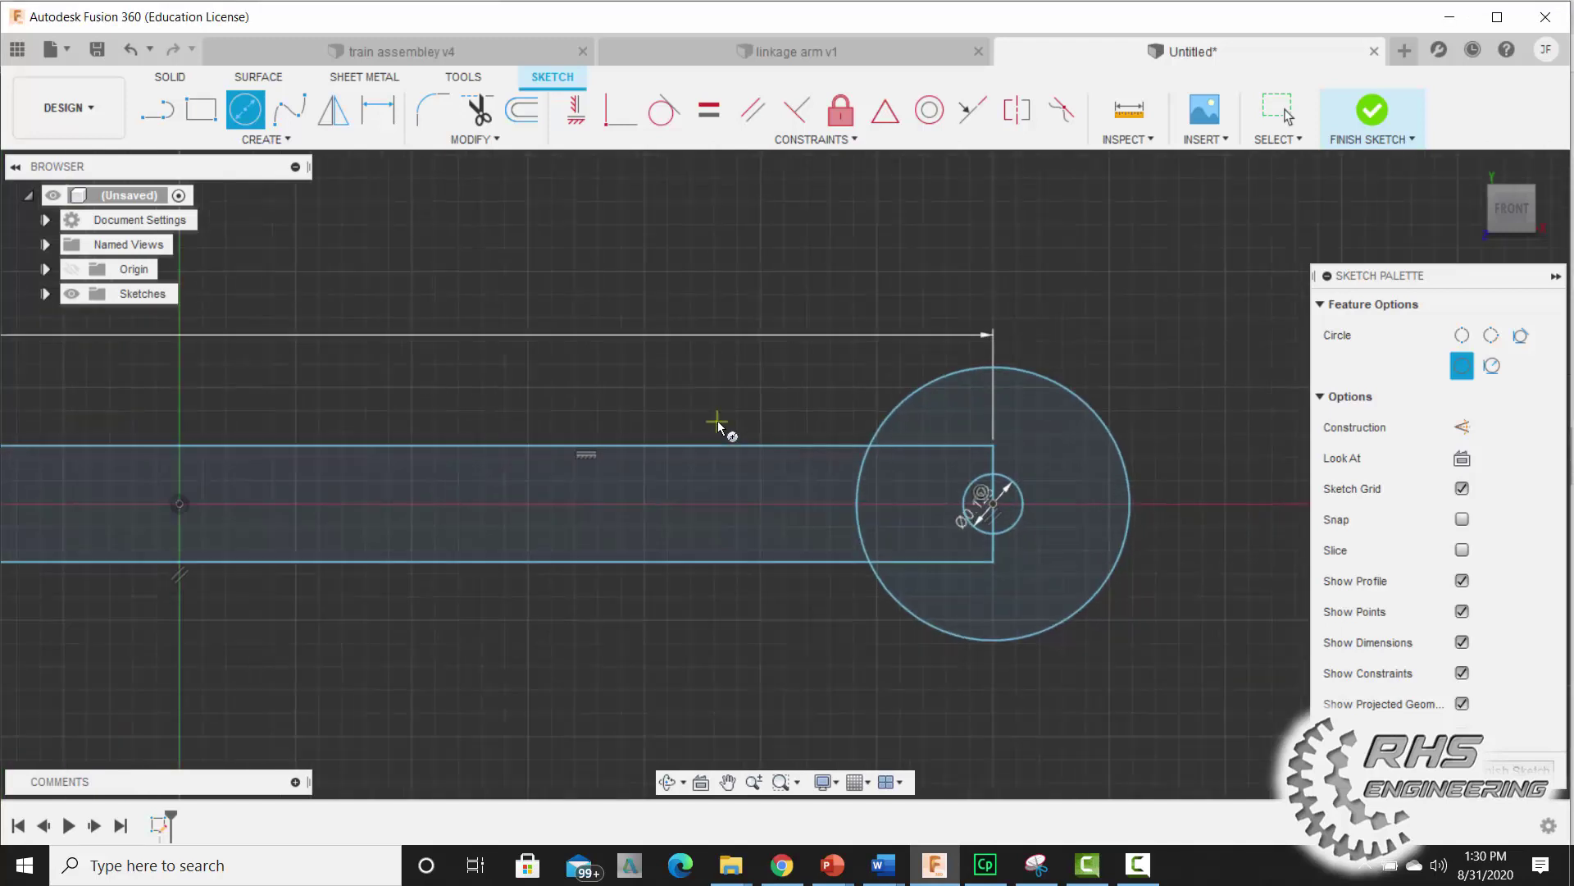
pyautogui.scroll(-1, 714, 441)
pyautogui.scroll(-1, 712, 440)
pyautogui.moveTo(598, 415); pyautogui.dragTo(802, 425, button='middle')
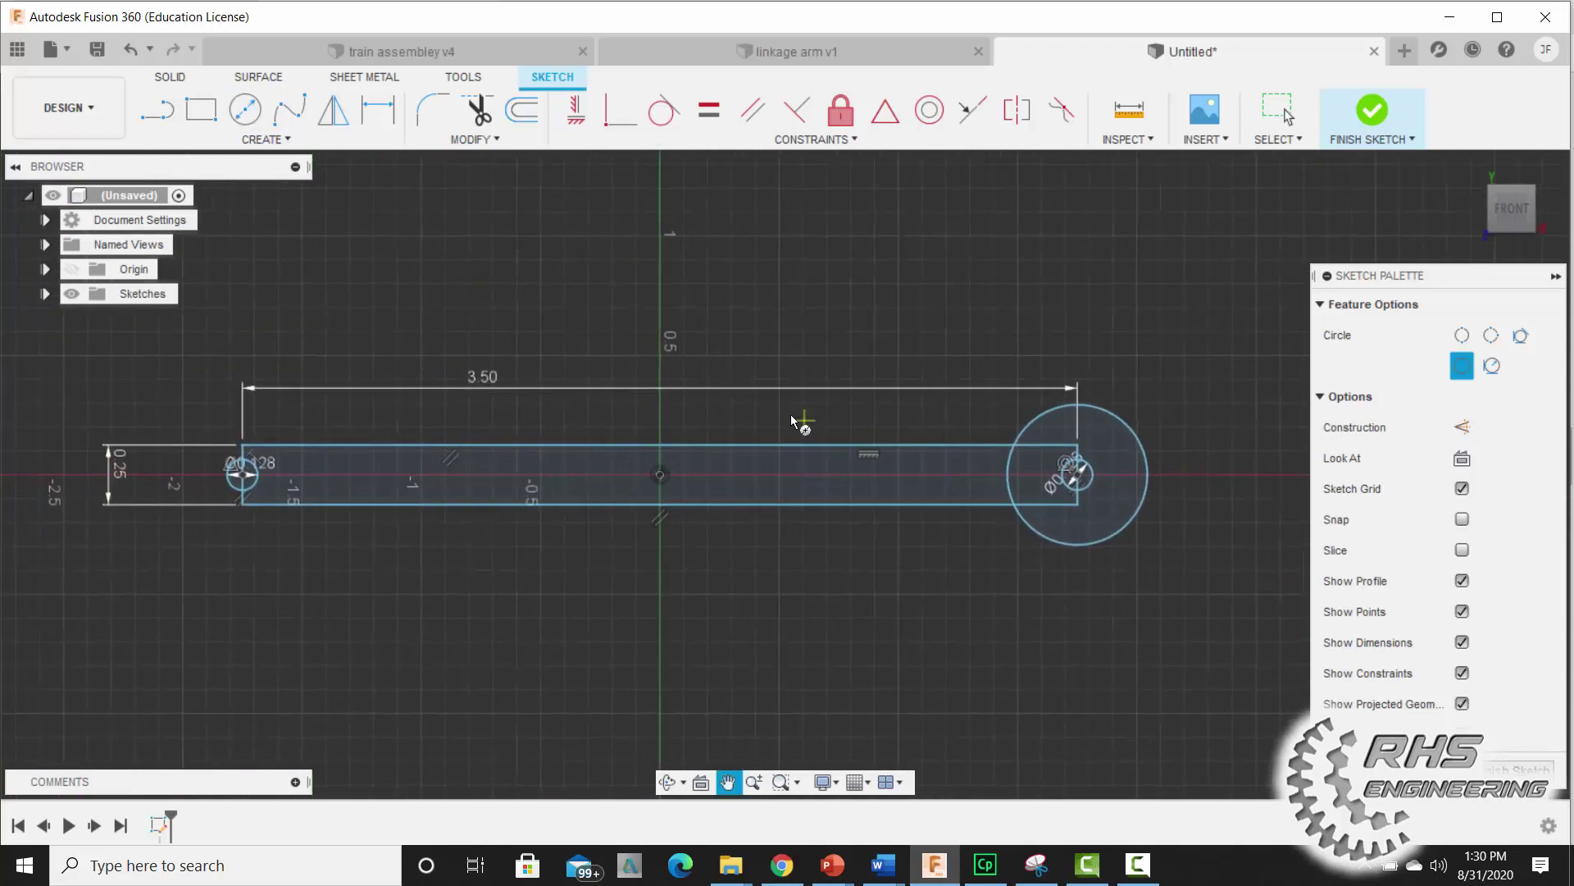
pyautogui.click(247, 474)
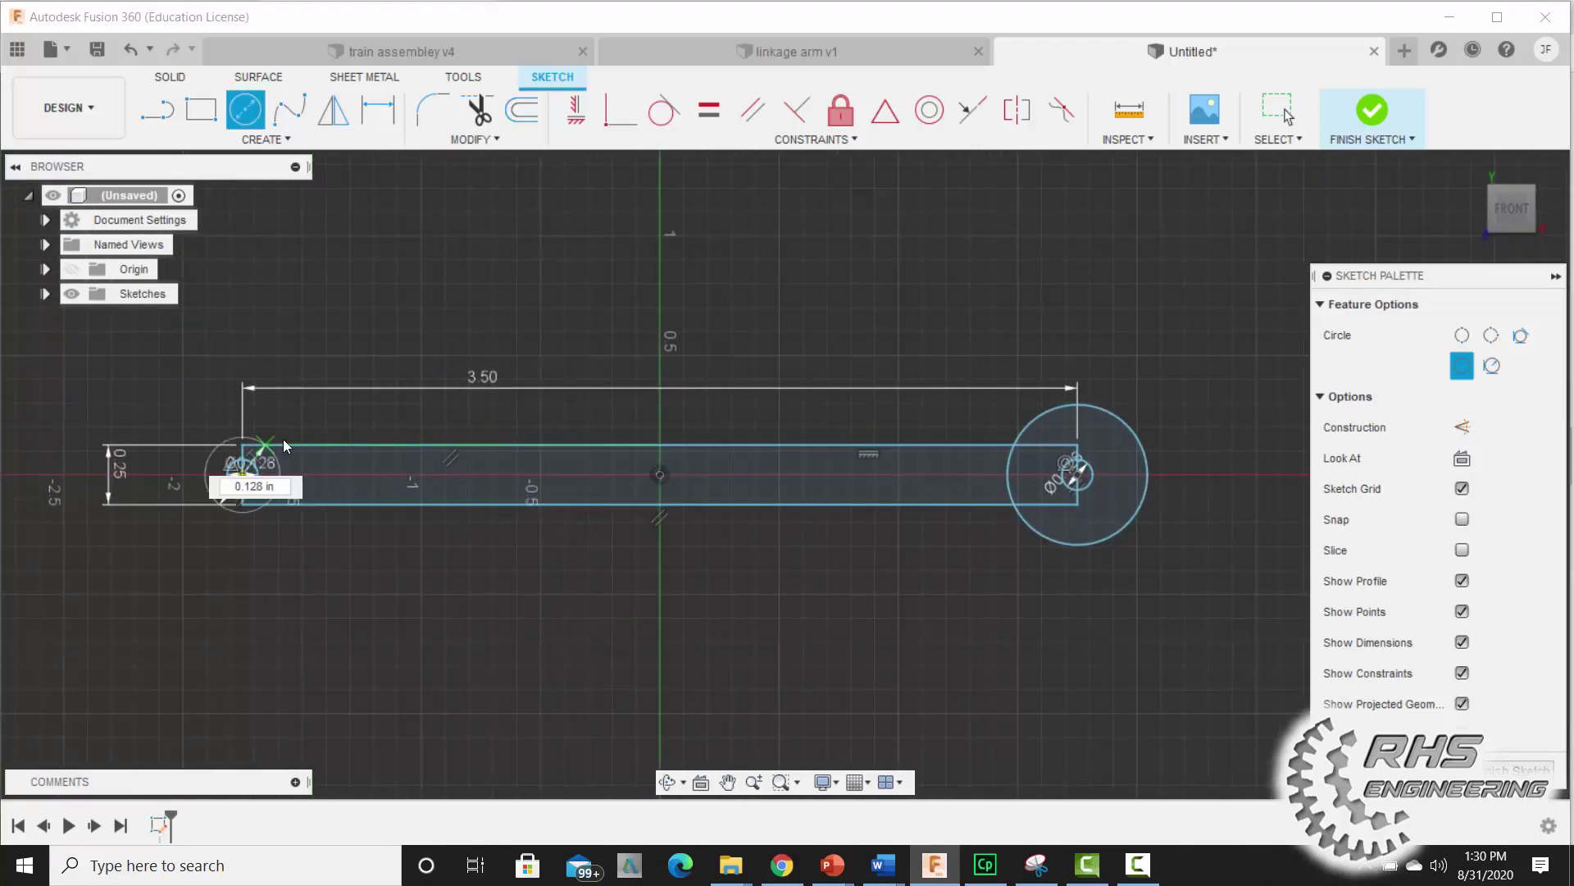
pyautogui.click(303, 436)
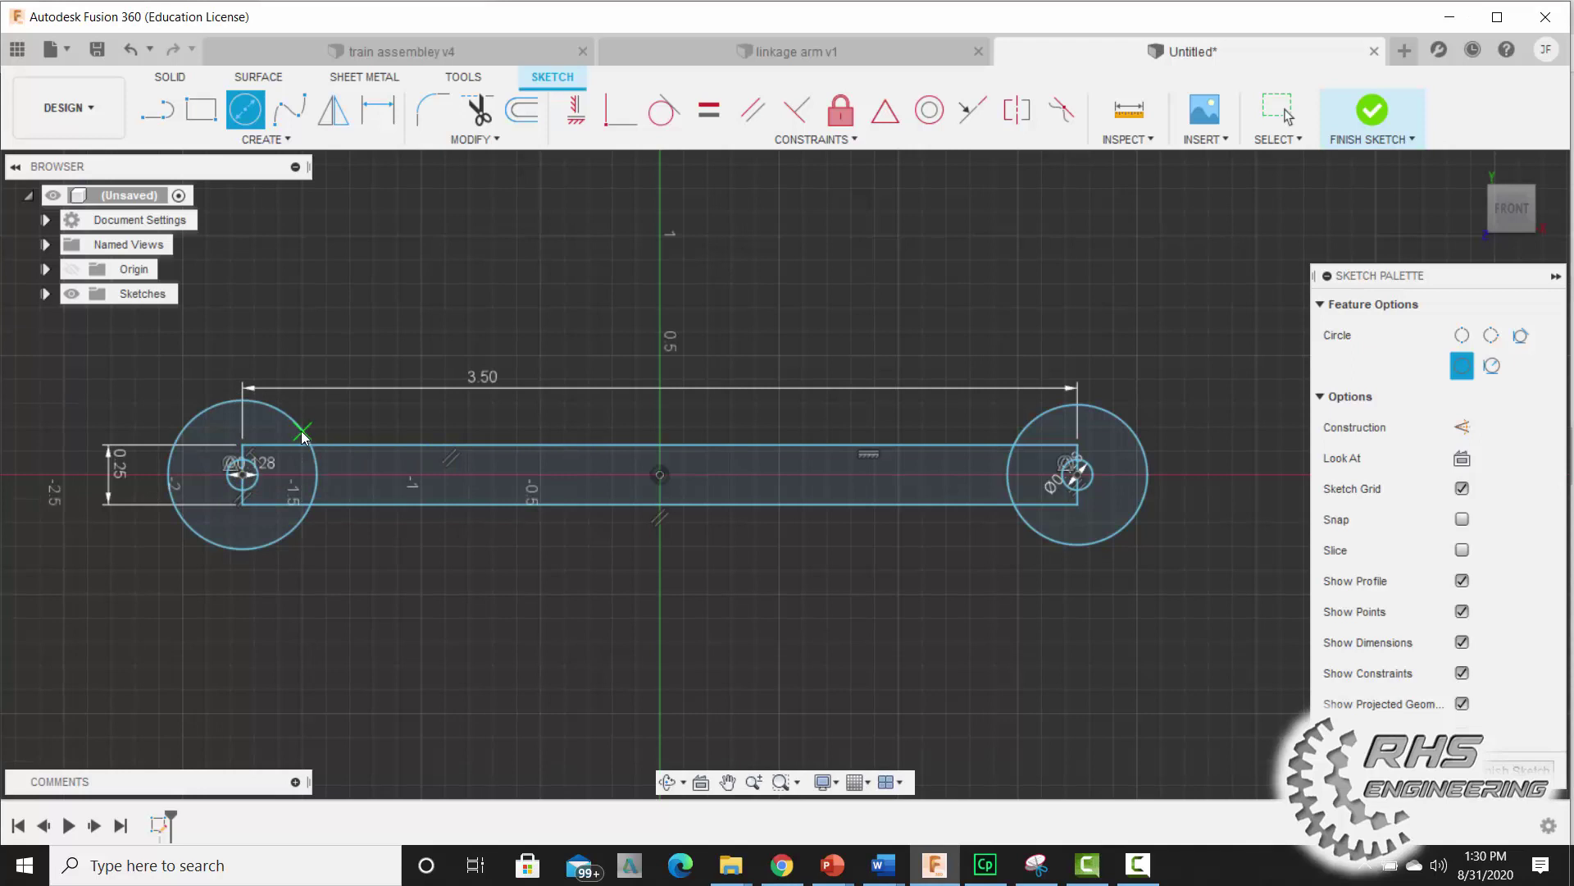
pyautogui.press('Escape')
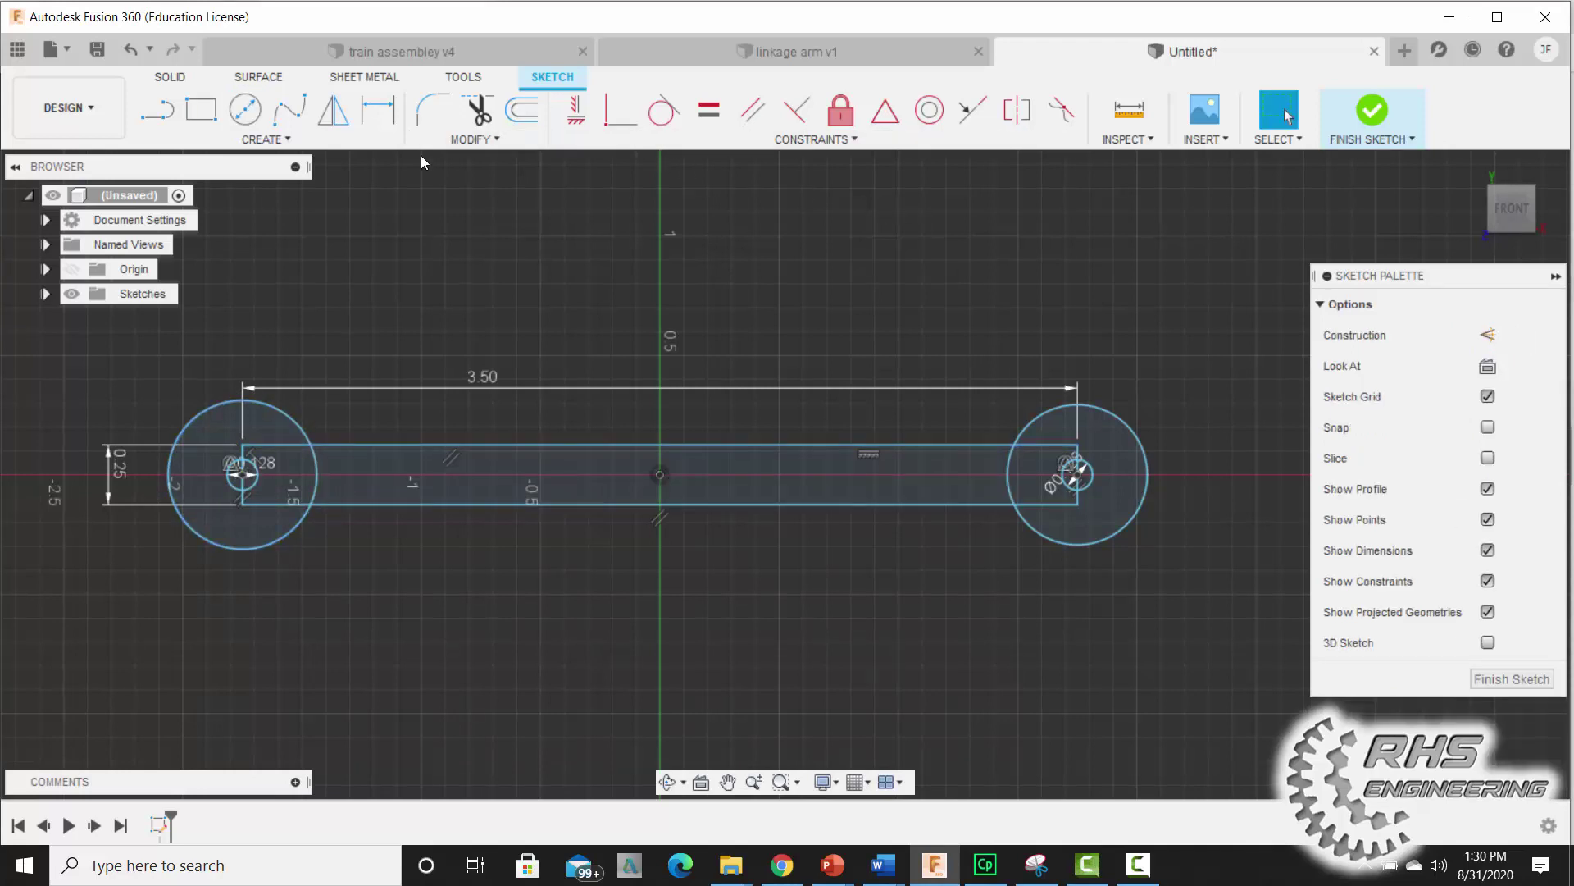
pyautogui.click(378, 109)
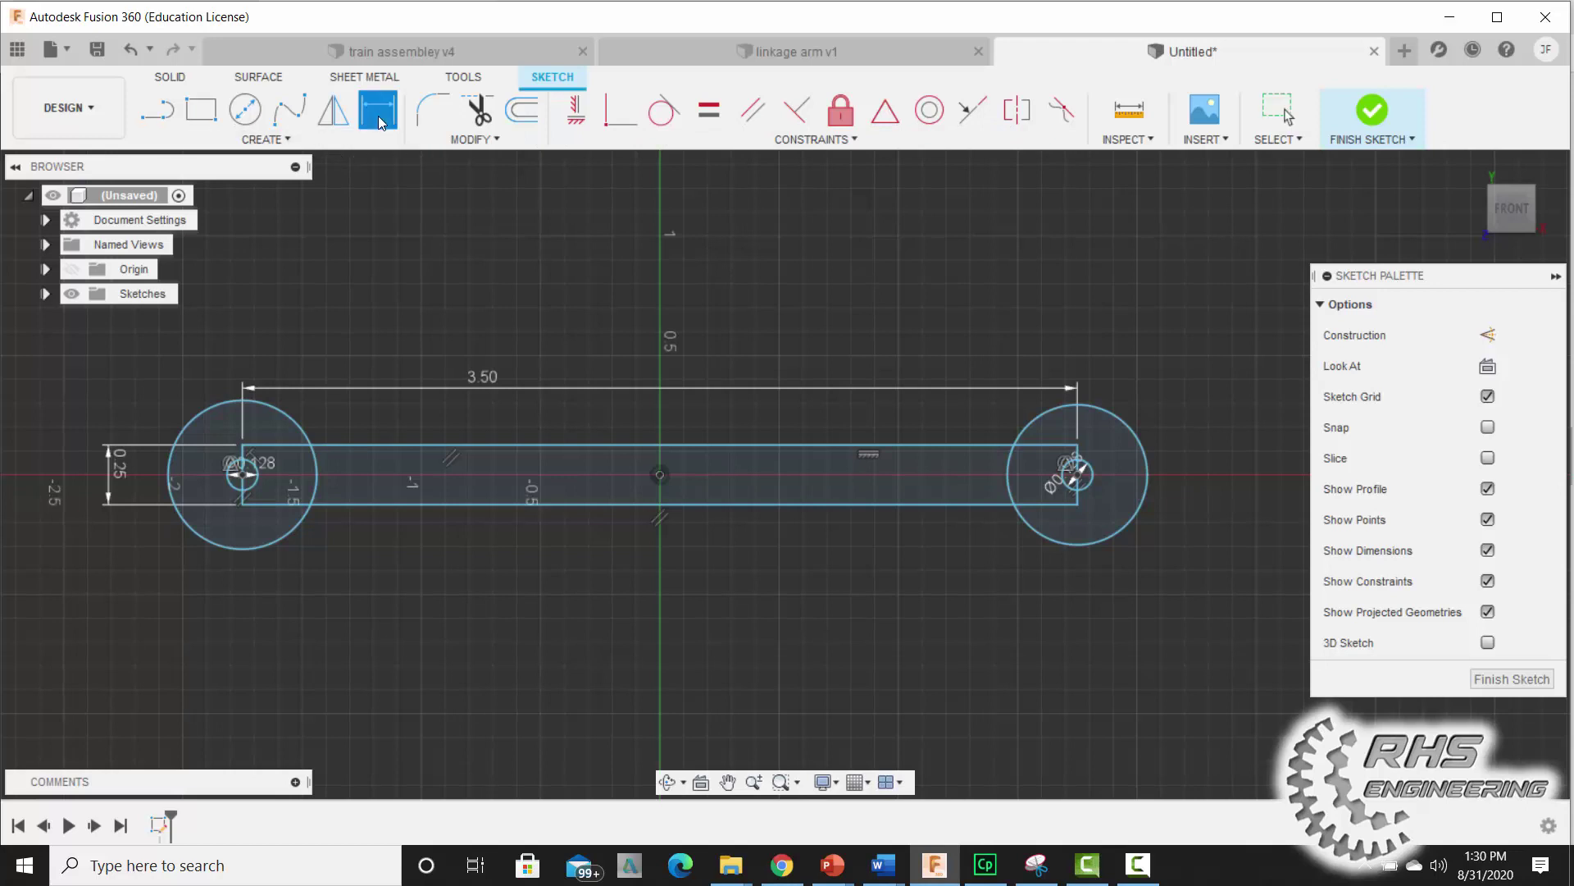
pyautogui.click(1139, 438)
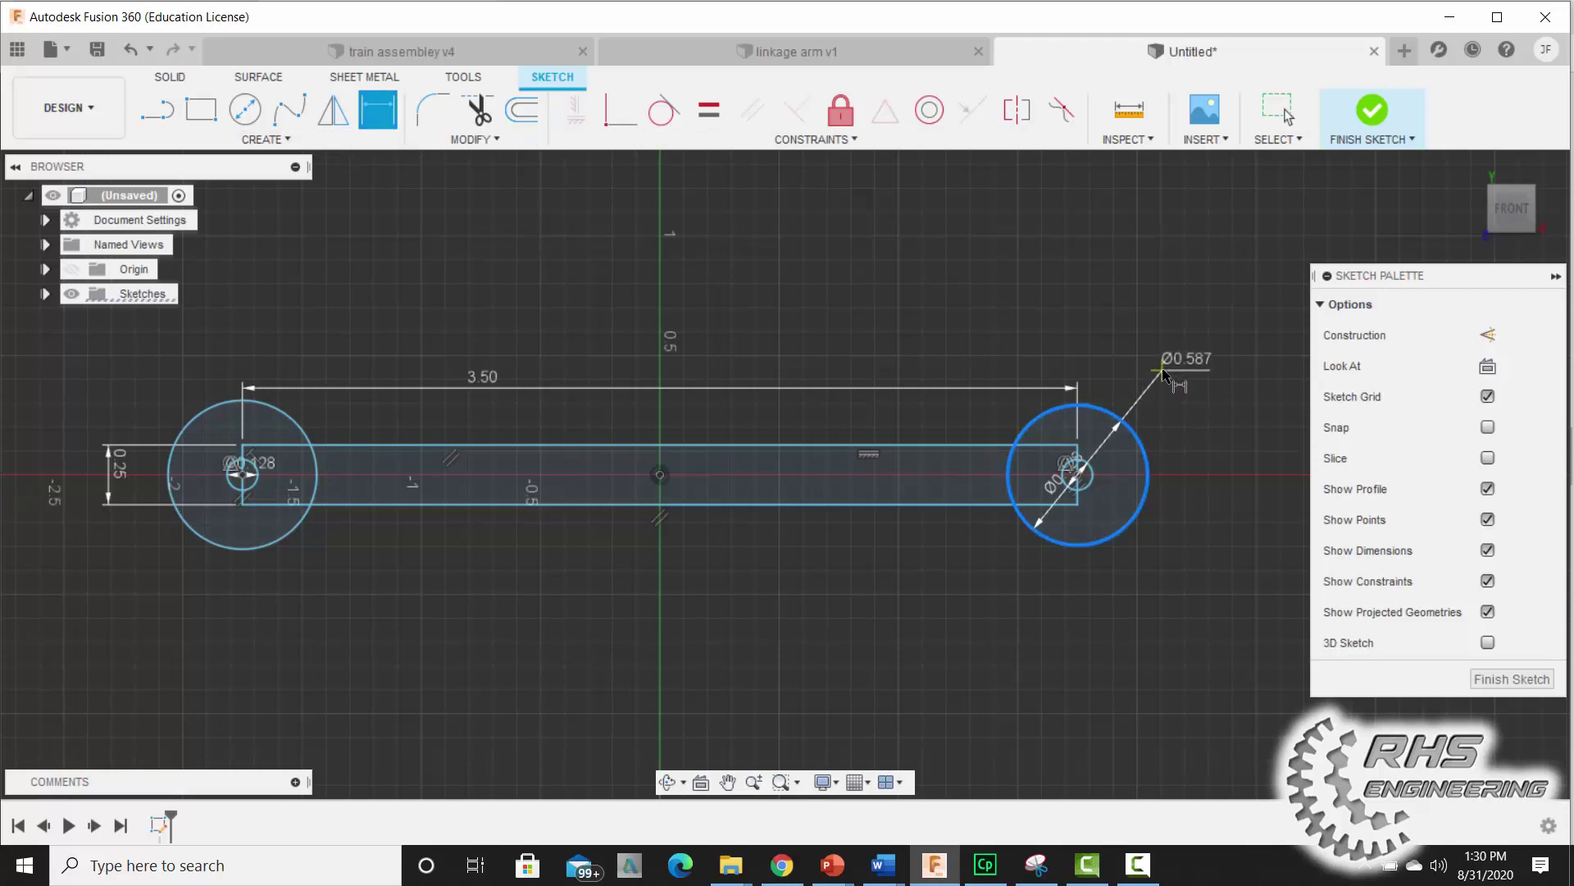
# Set the right end circle's diameter to 0.375 in.
pyautogui.click(1164, 375)
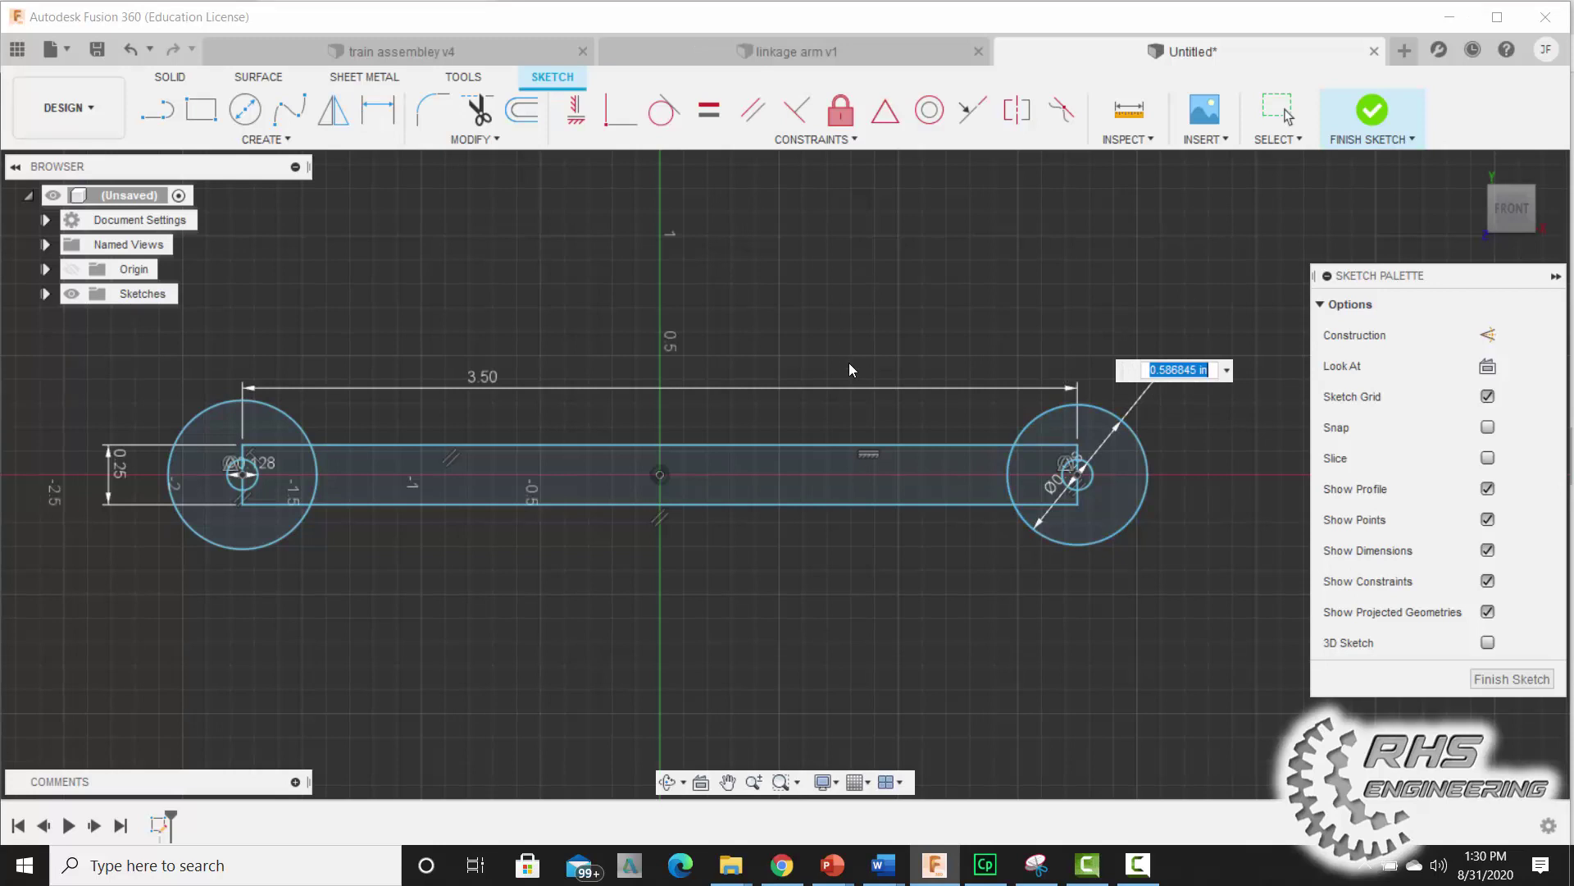
pyautogui.press('BackSpace')
pyautogui.write('Ø0.375')
pyautogui.press('Return')
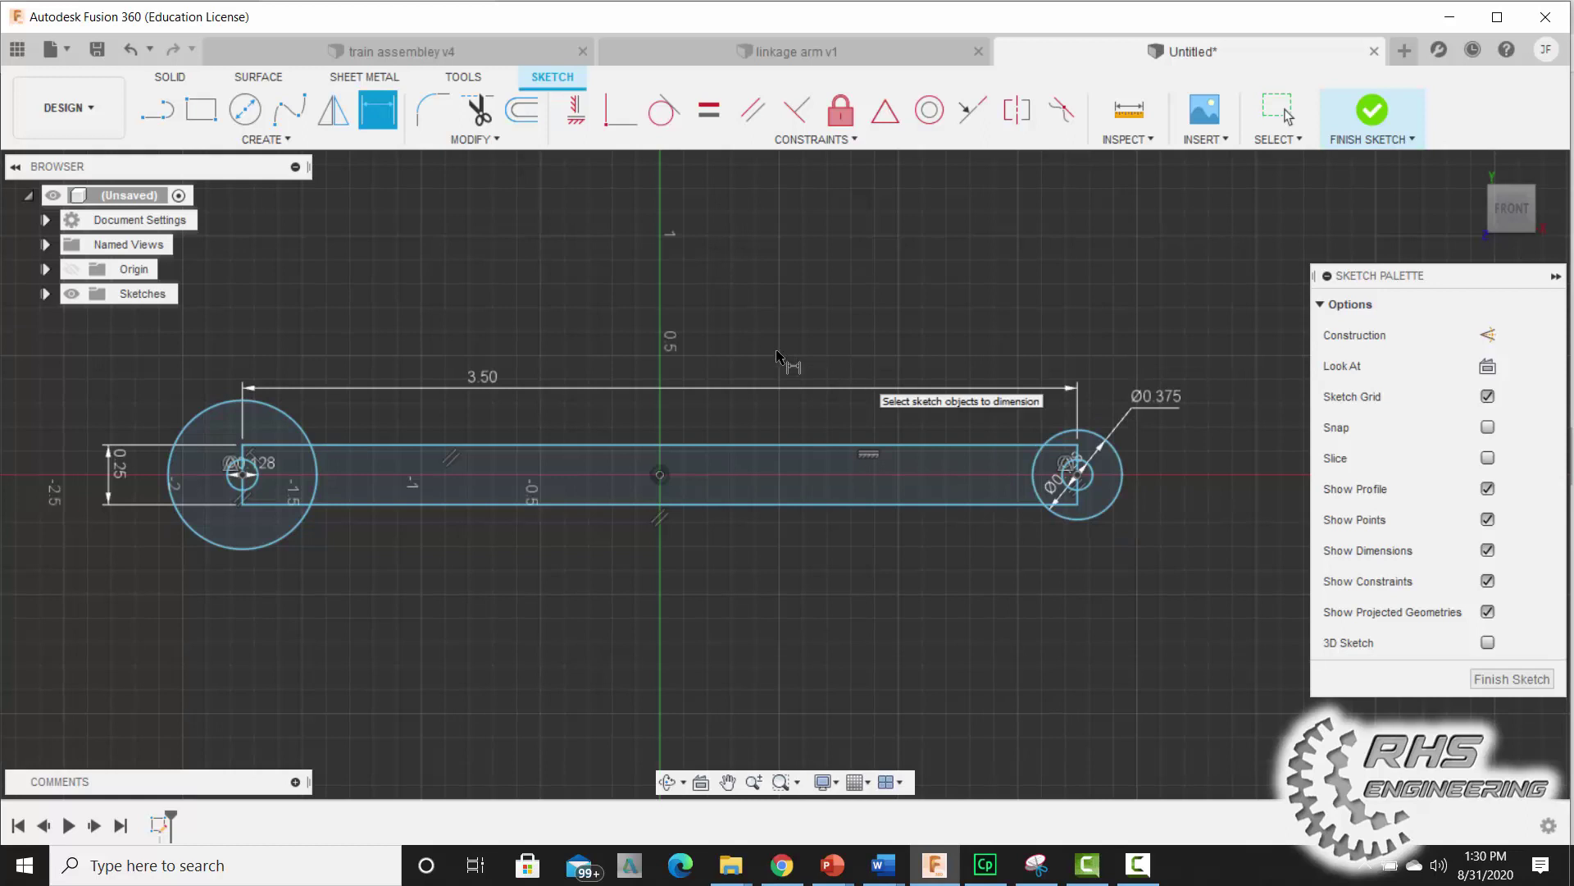
# Constrain the left end circle equal in size to the right one.
pyautogui.click(710, 115)
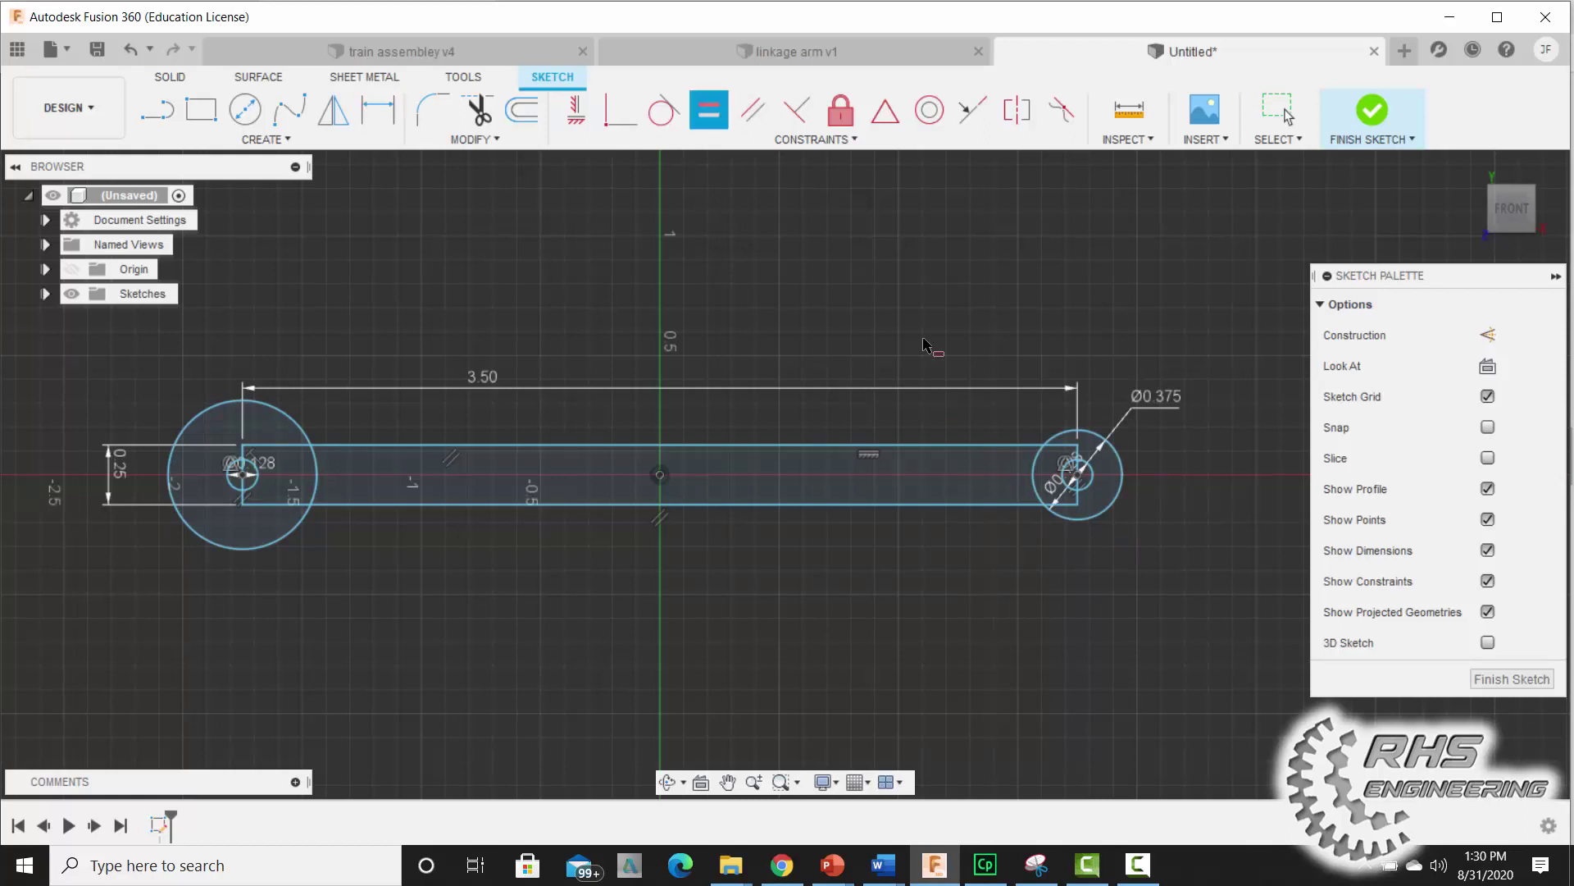
pyautogui.click(1053, 444)
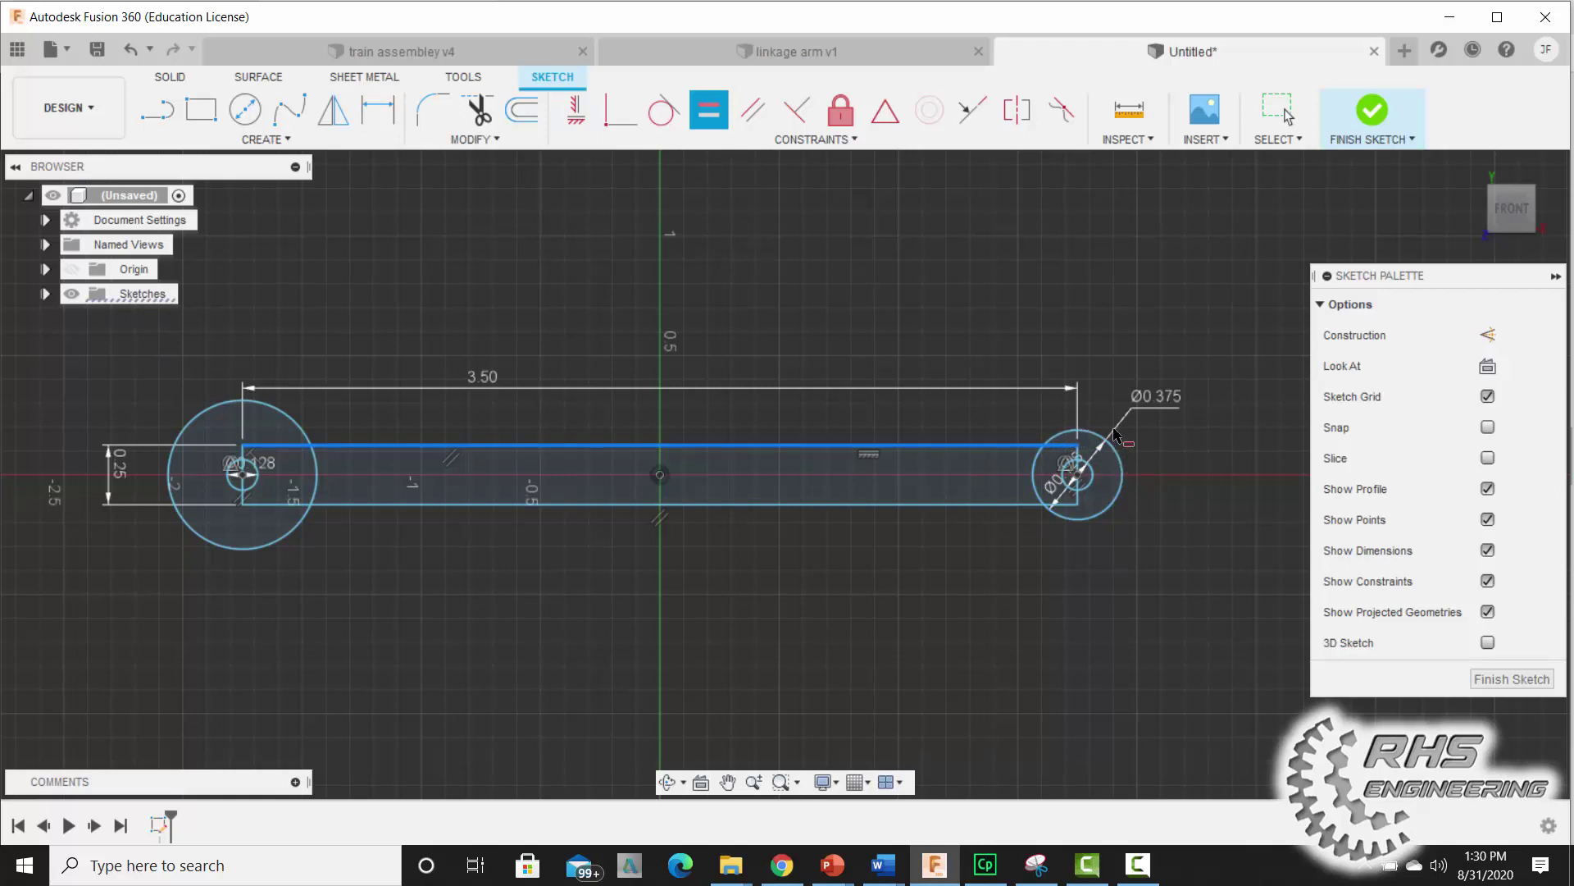
pyautogui.press('Escape')
pyautogui.click(709, 113)
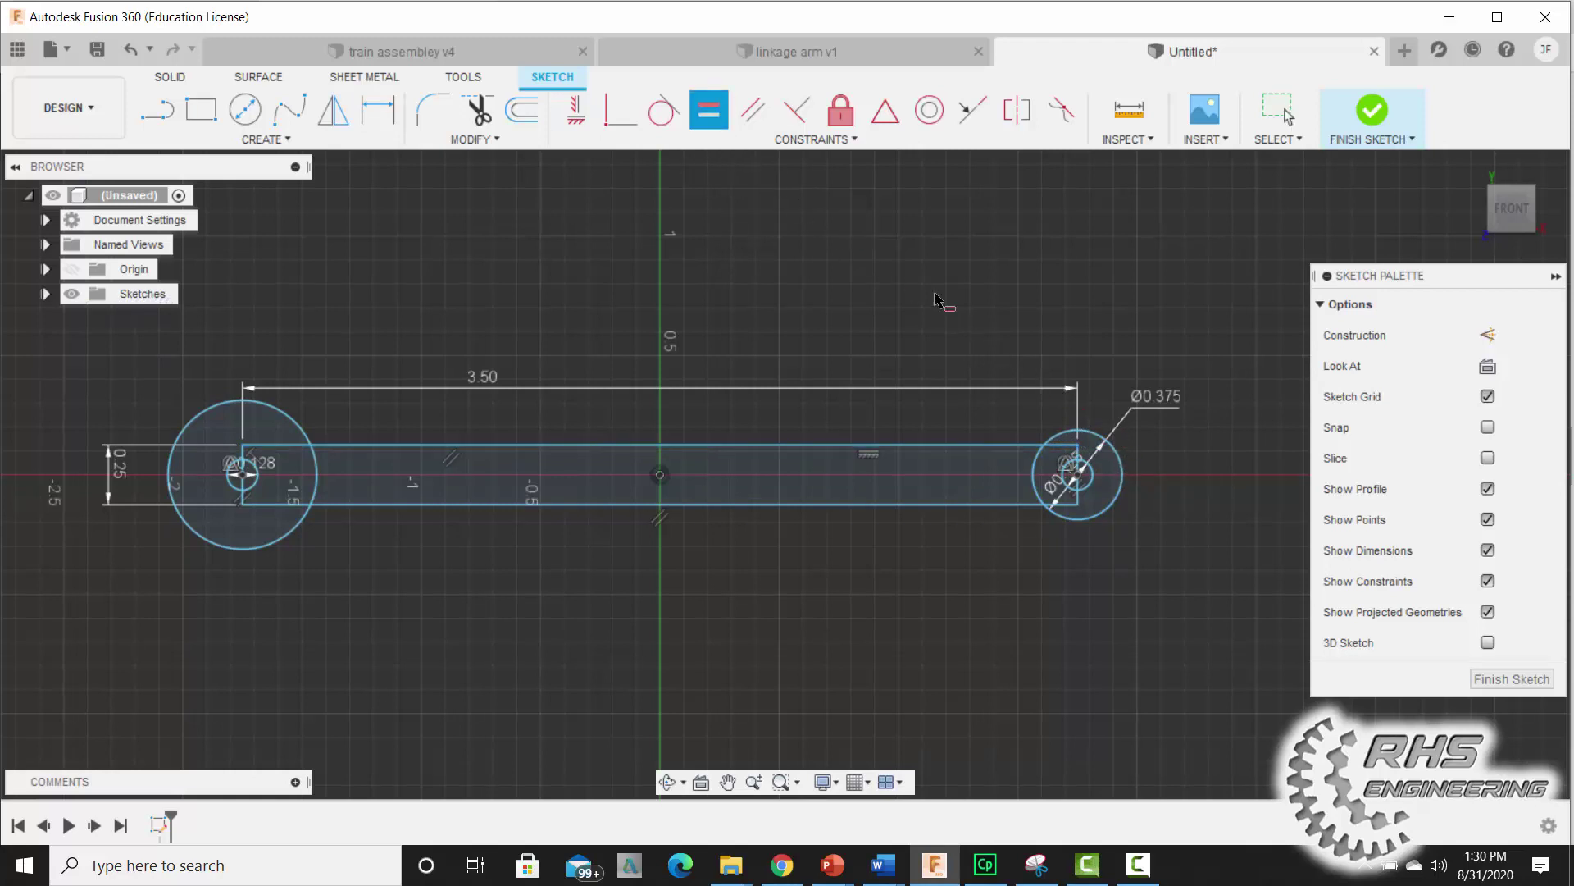
pyautogui.click(1120, 462)
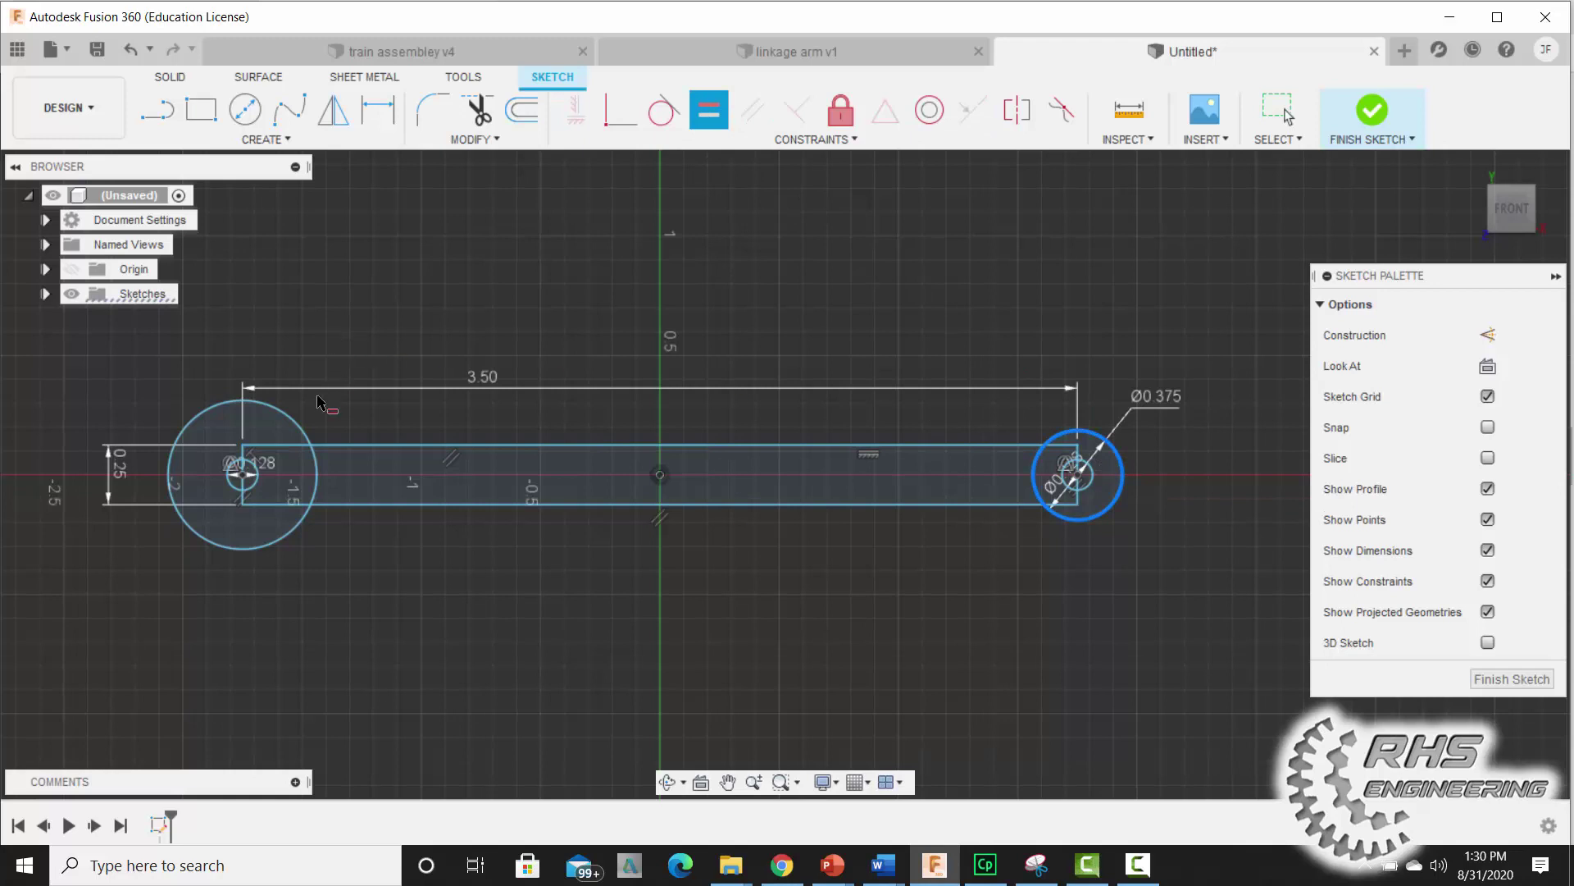
pyautogui.click(295, 423)
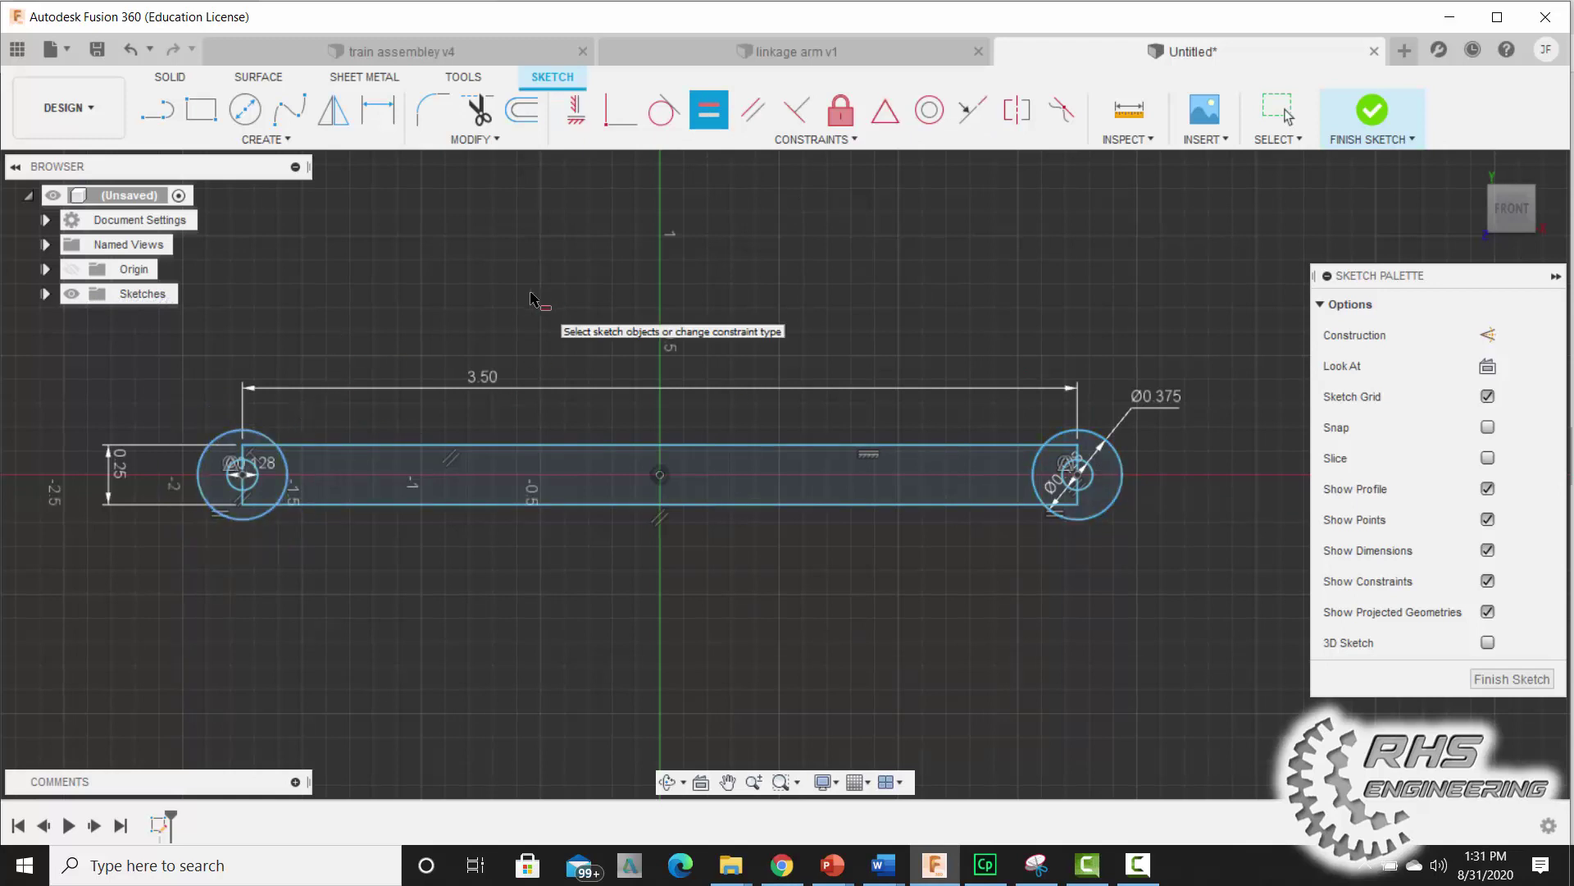
pyautogui.press('Escape')
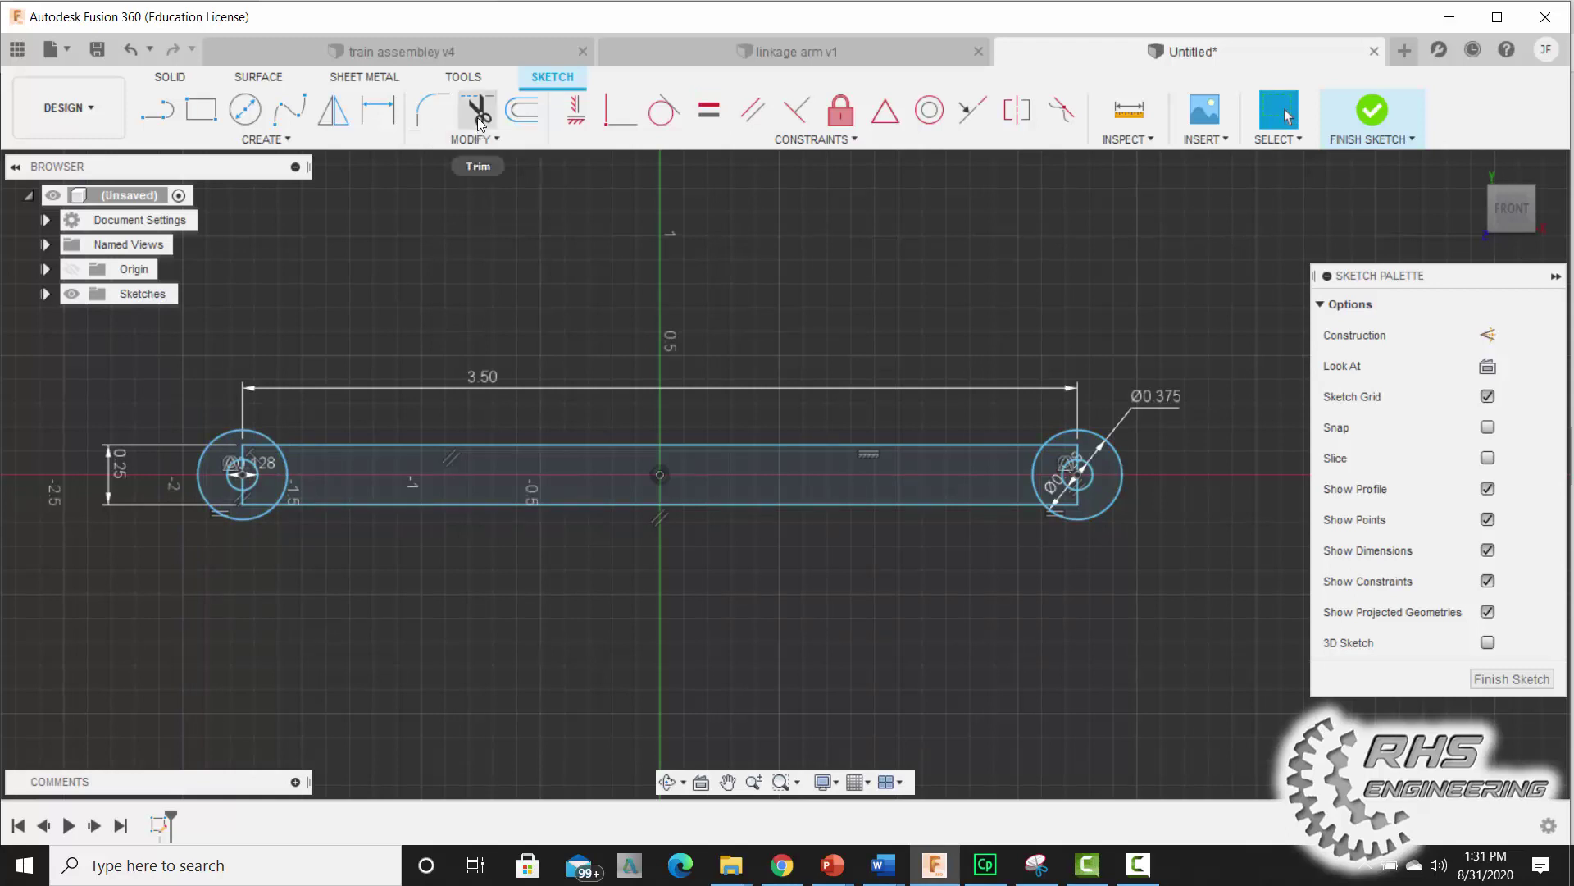
# Trim the bar's top edge piece and end line inside the left end circle.
pyautogui.click(478, 110)
pyautogui.scroll(1, 297, 447)
pyautogui.scroll(1, 297, 446)
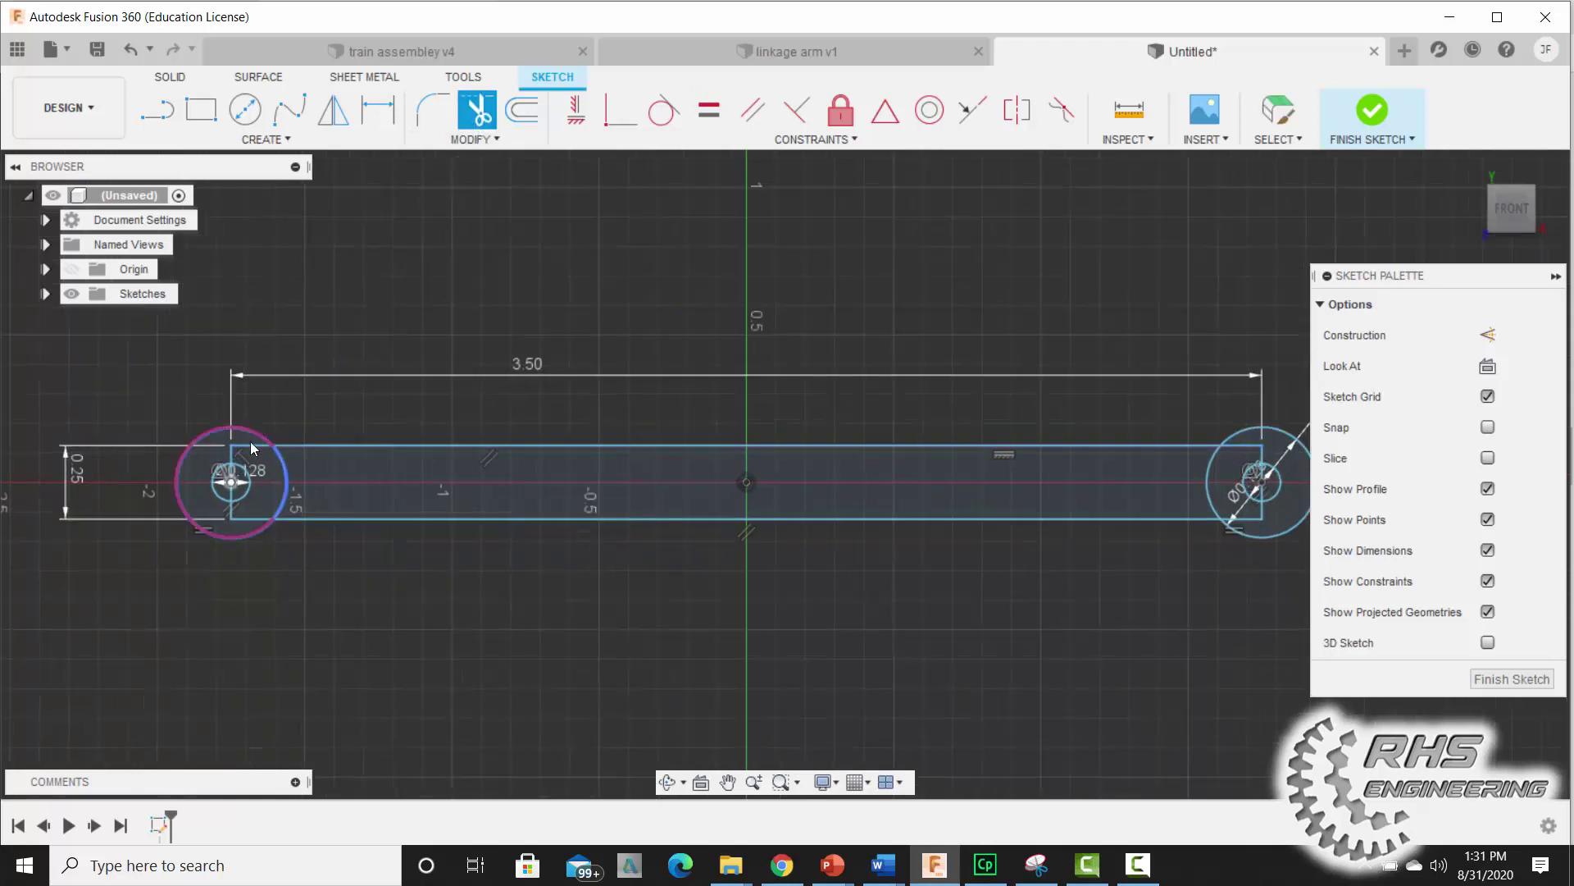
pyautogui.click(246, 449)
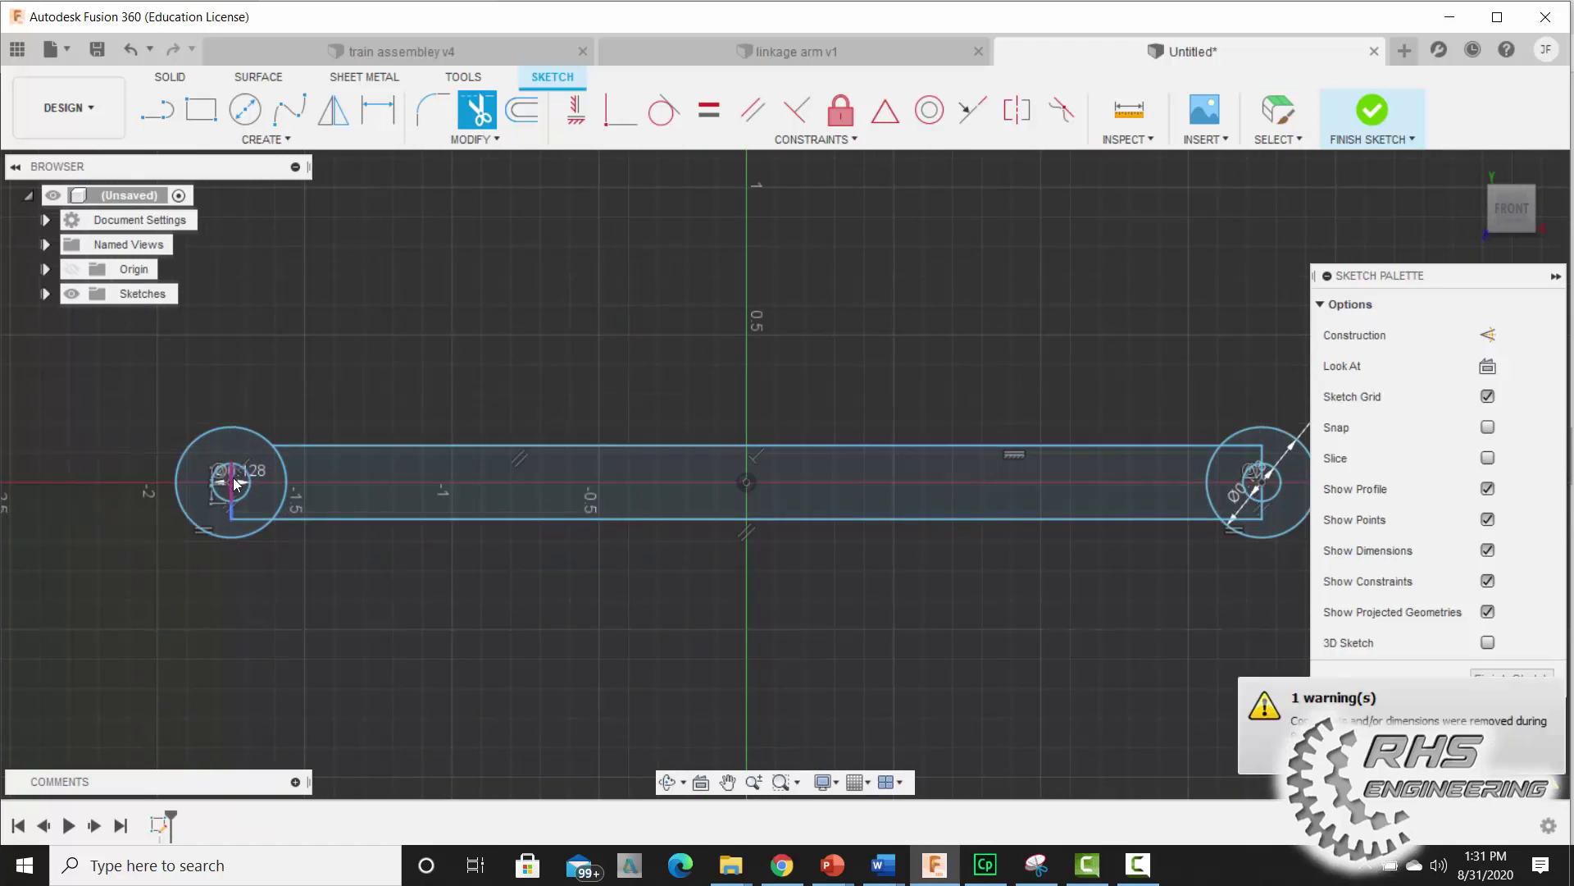
pyautogui.click(234, 516)
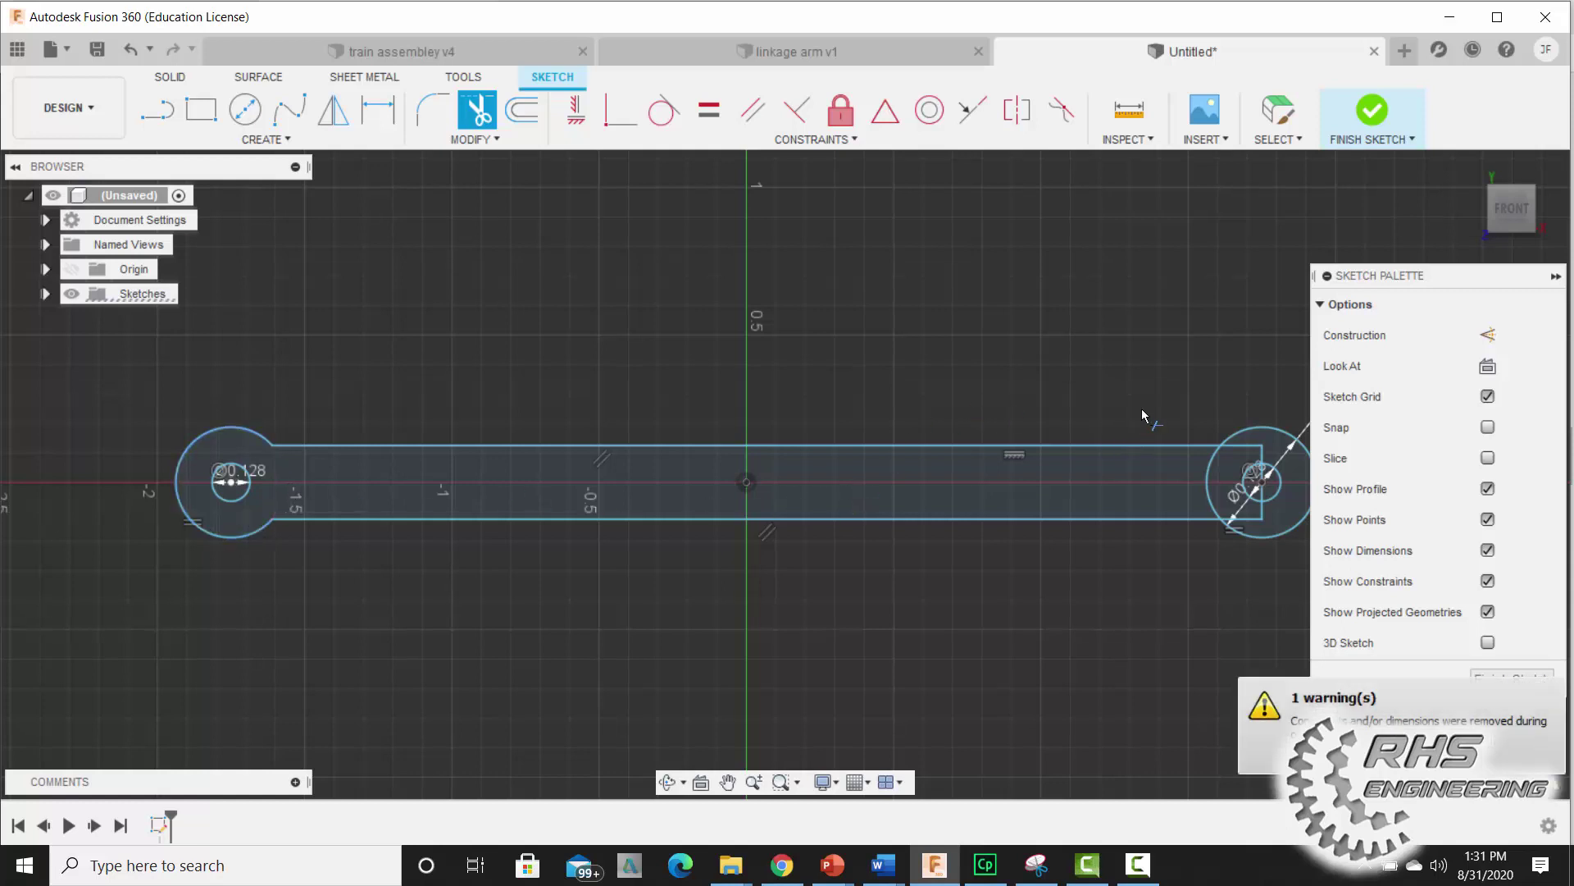
# Trim the arc and bar-line stubs inside the right end circle.
pyautogui.moveTo(1139, 396); pyautogui.dragTo(1095, 393, button='middle')
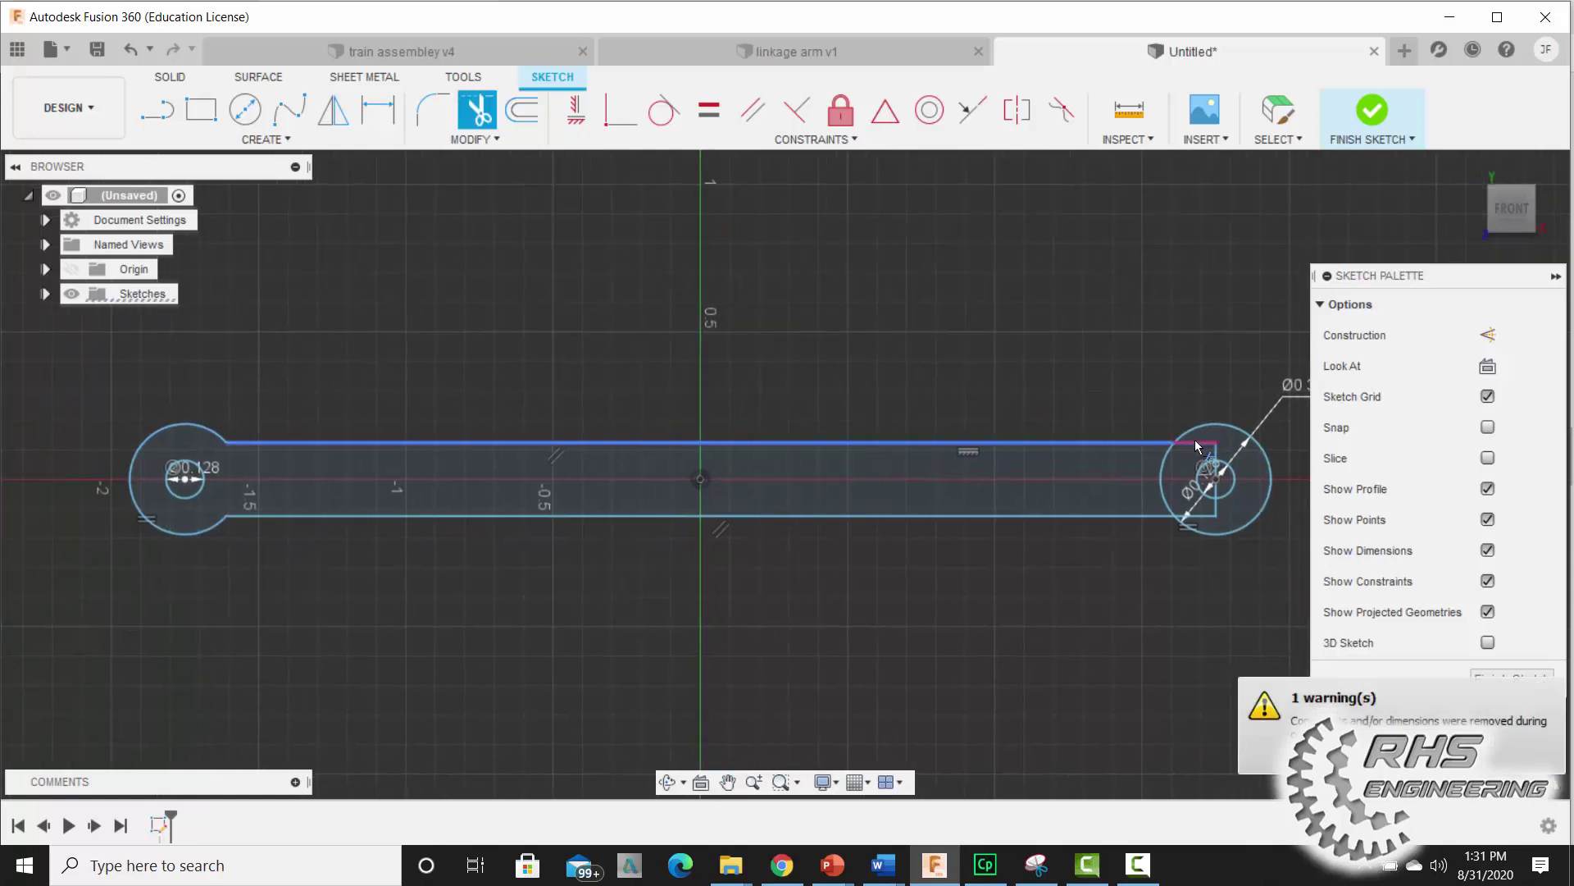
pyautogui.click(1169, 480)
pyautogui.click(1196, 516)
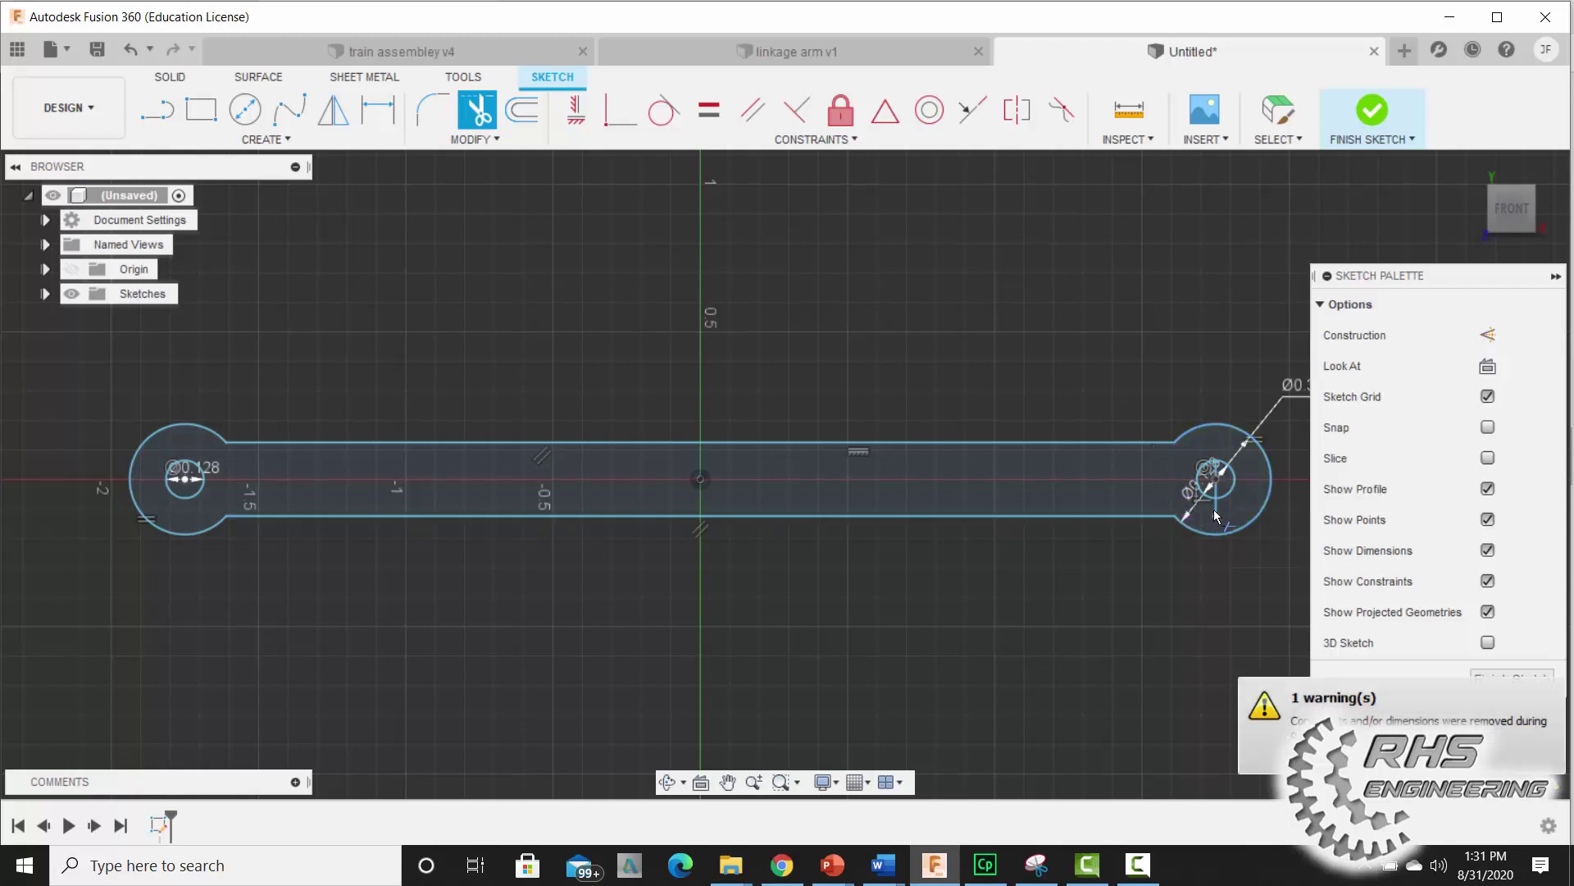
pyautogui.click(1218, 492)
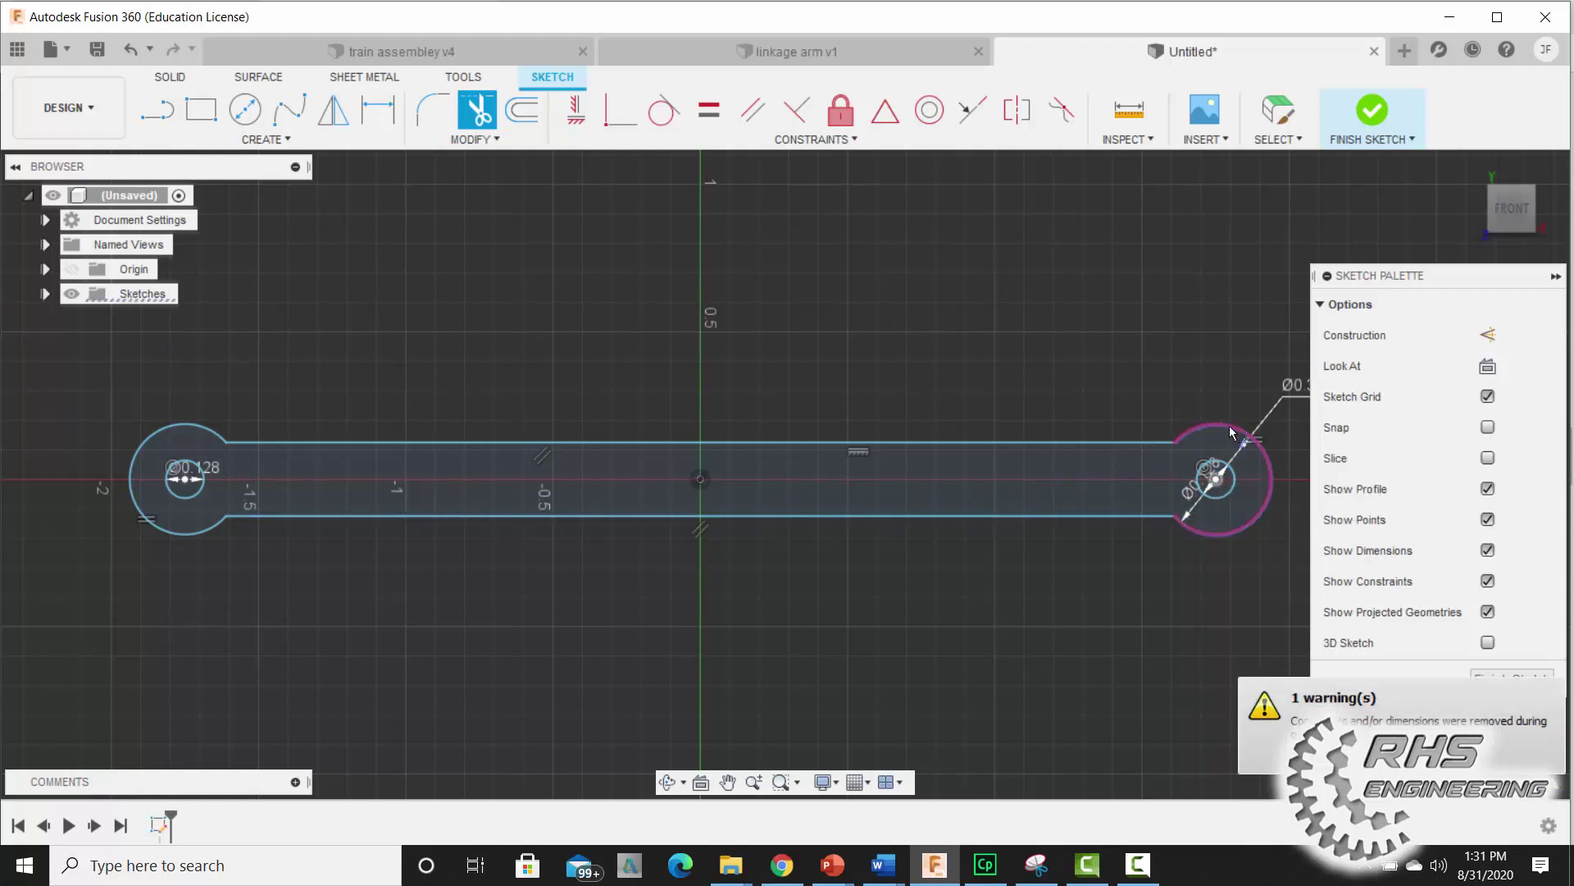
pyautogui.scroll(2, 1222, 451)
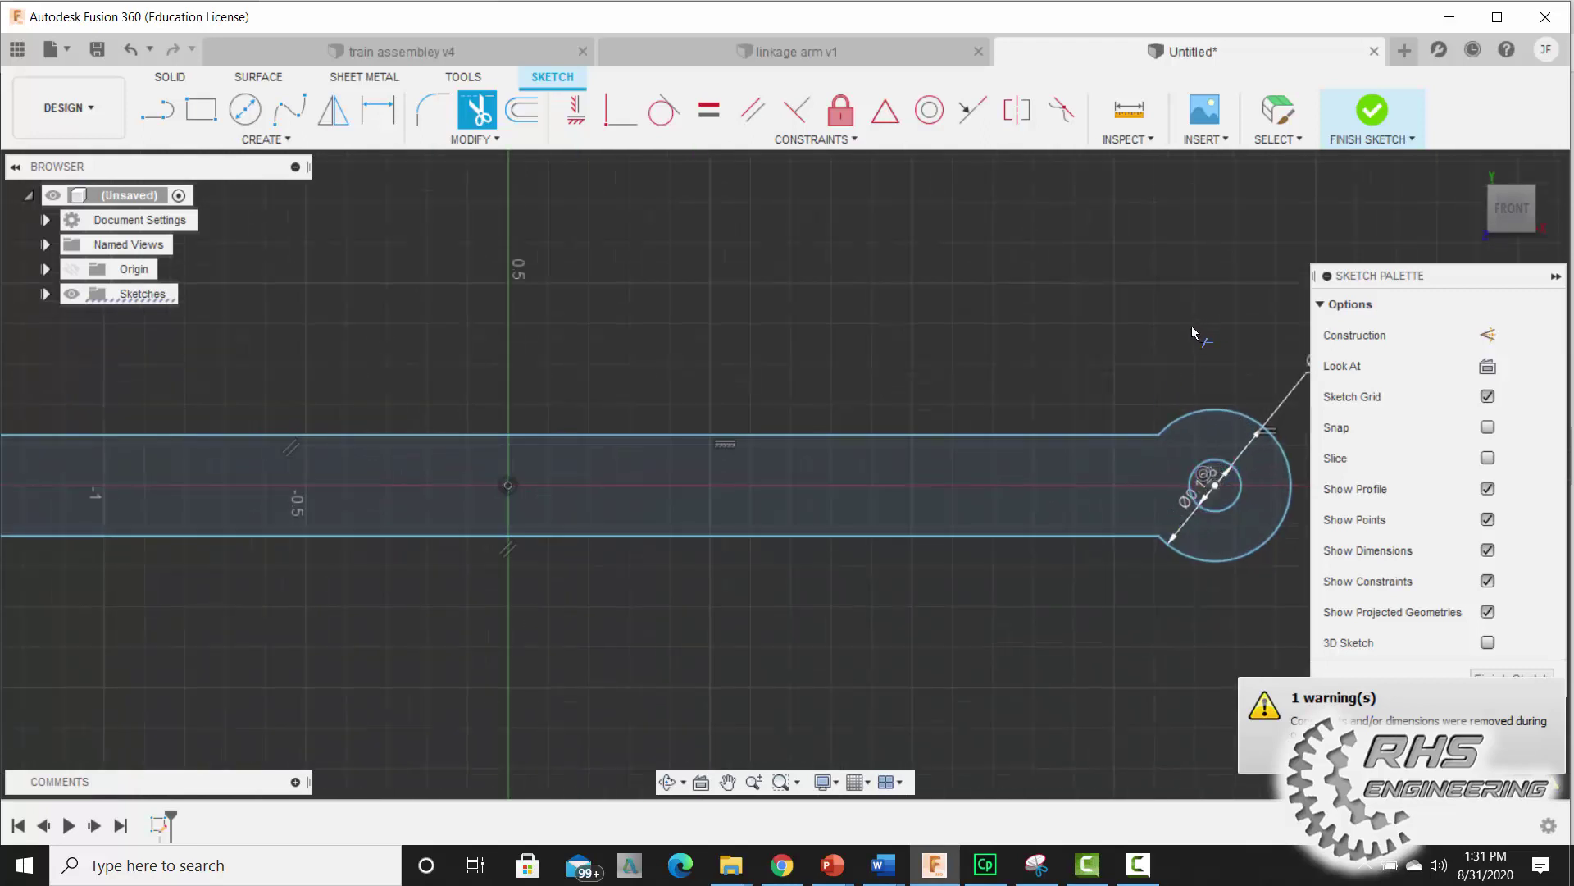
pyautogui.scroll(-3, 1189, 340)
pyautogui.scroll(-1, 1183, 353)
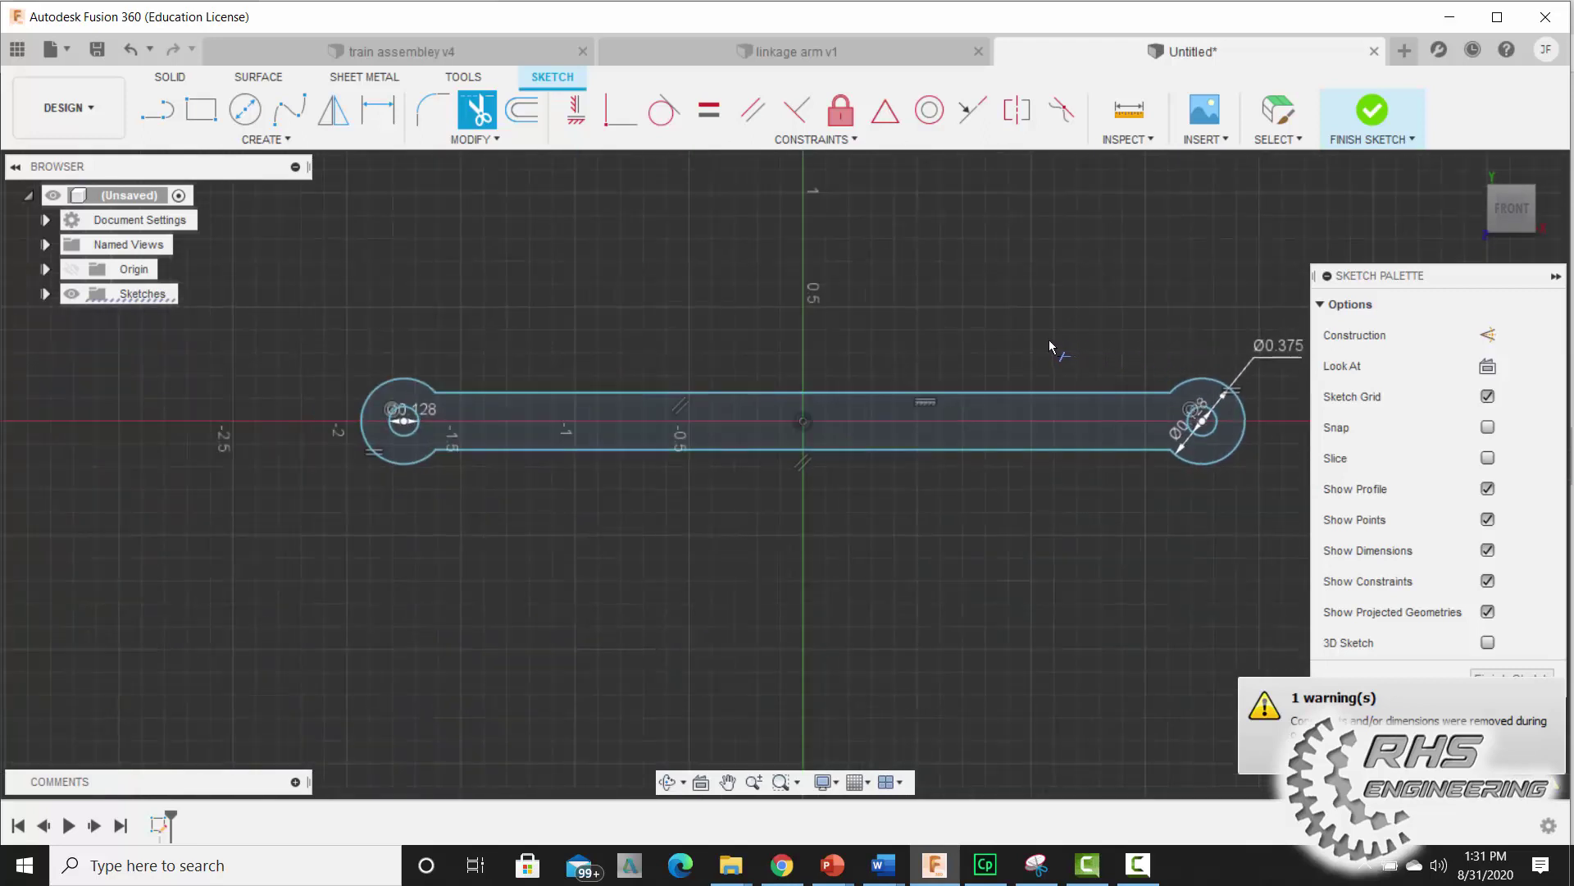
pyautogui.press('Escape')
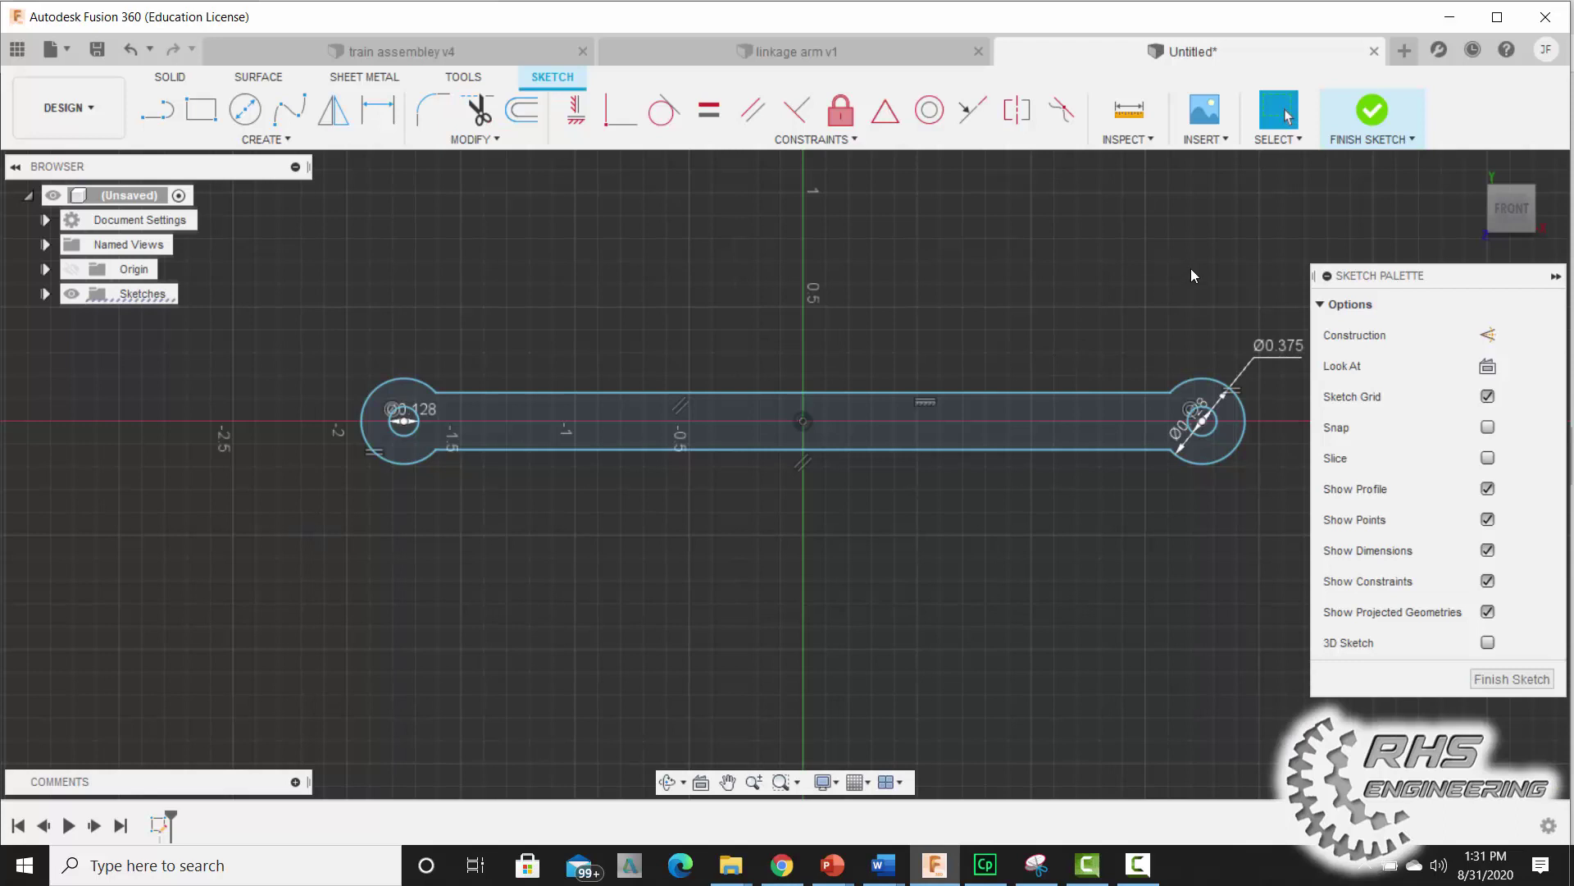
# Finish the sketch and extrude the arm profile 0.125 in into a solid.
pyautogui.click(1370, 111)
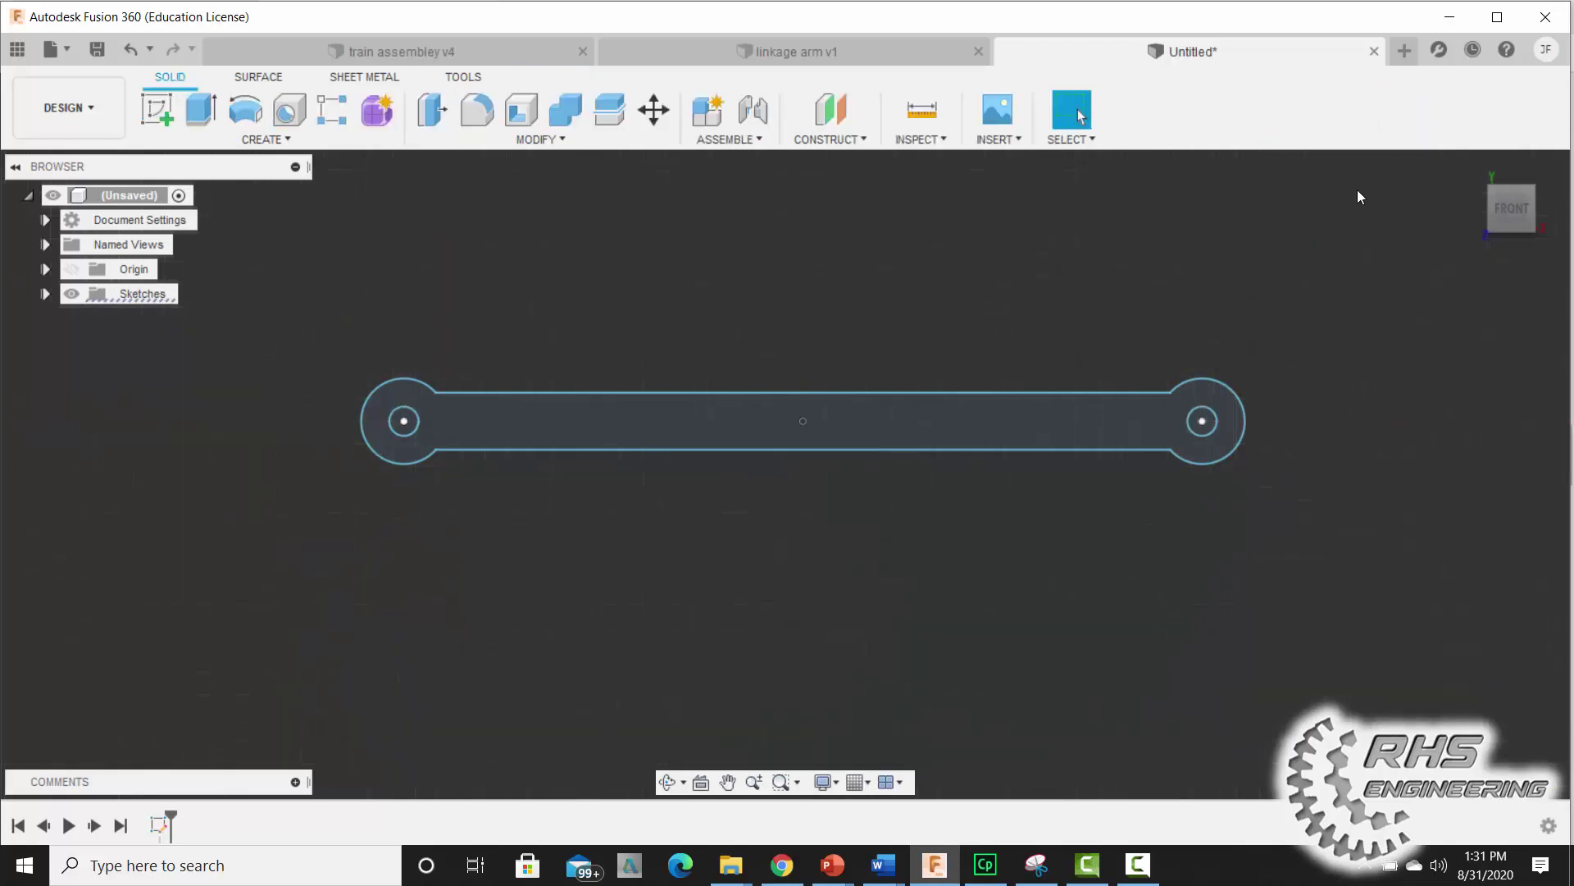
pyautogui.keyDown('shift'); pyautogui.moveTo(1400, 299); pyautogui.dragTo(1287, 356, button='middle'); pyautogui.keyUp('shift')
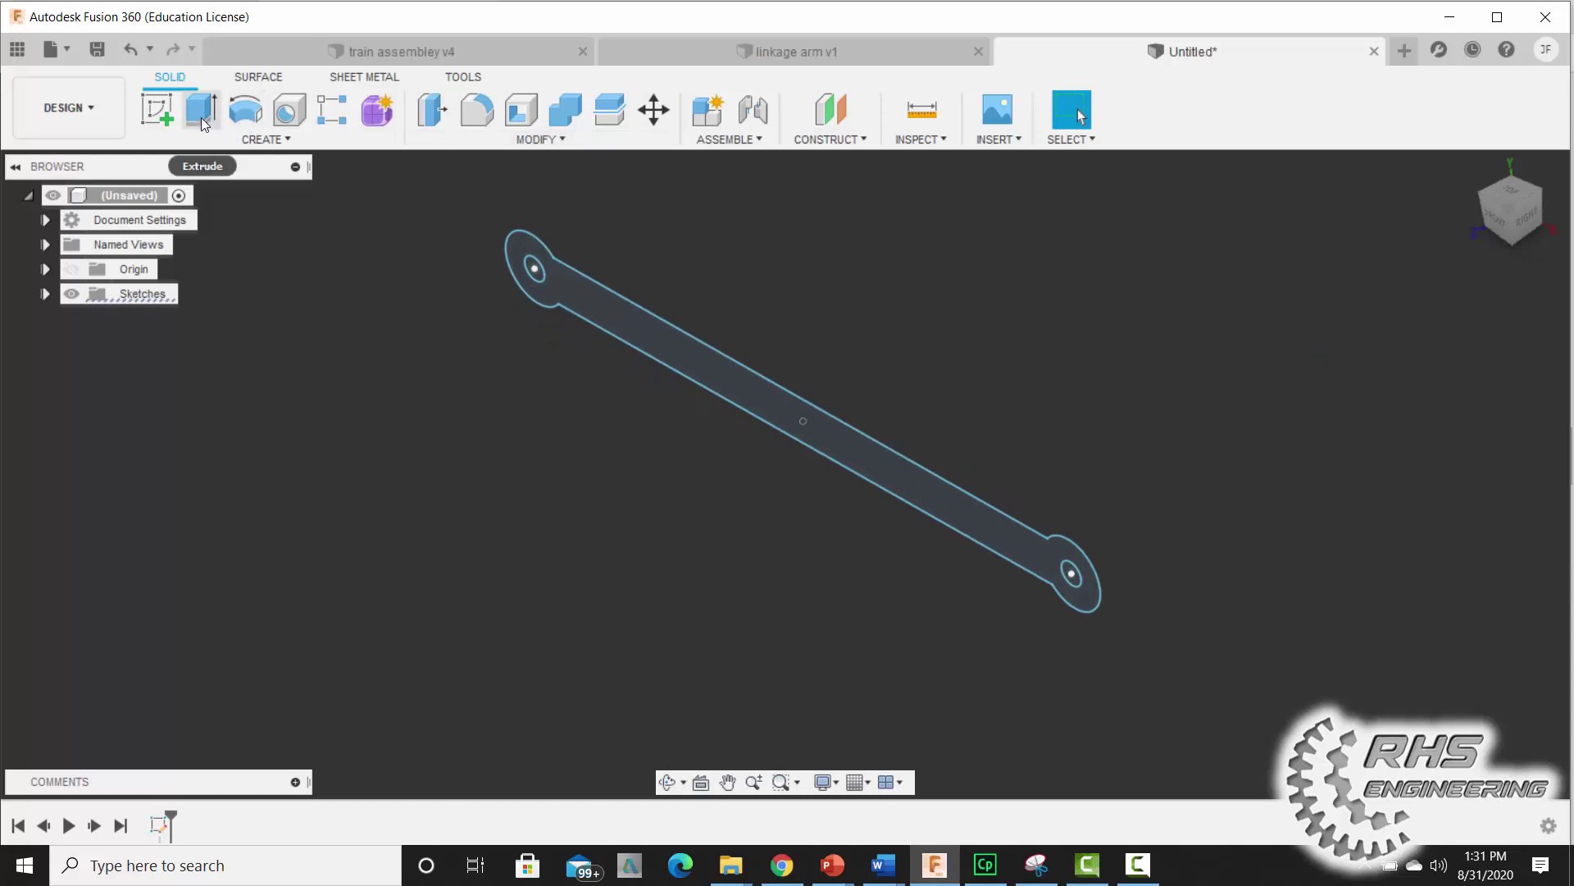
pyautogui.click(201, 109)
pyautogui.click(640, 326)
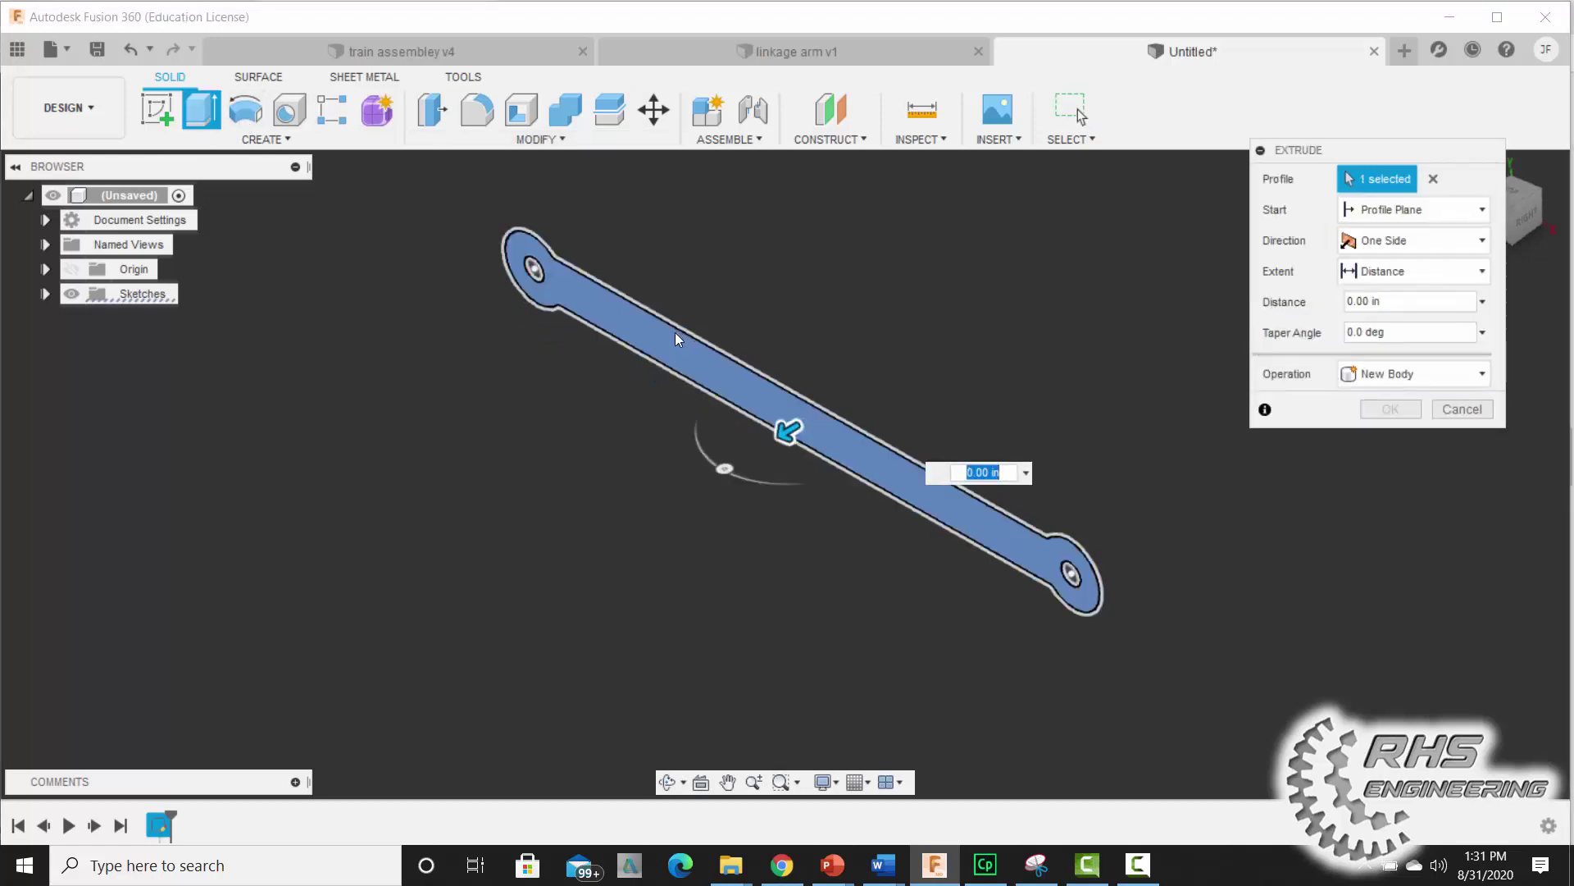
pyautogui.write('25')
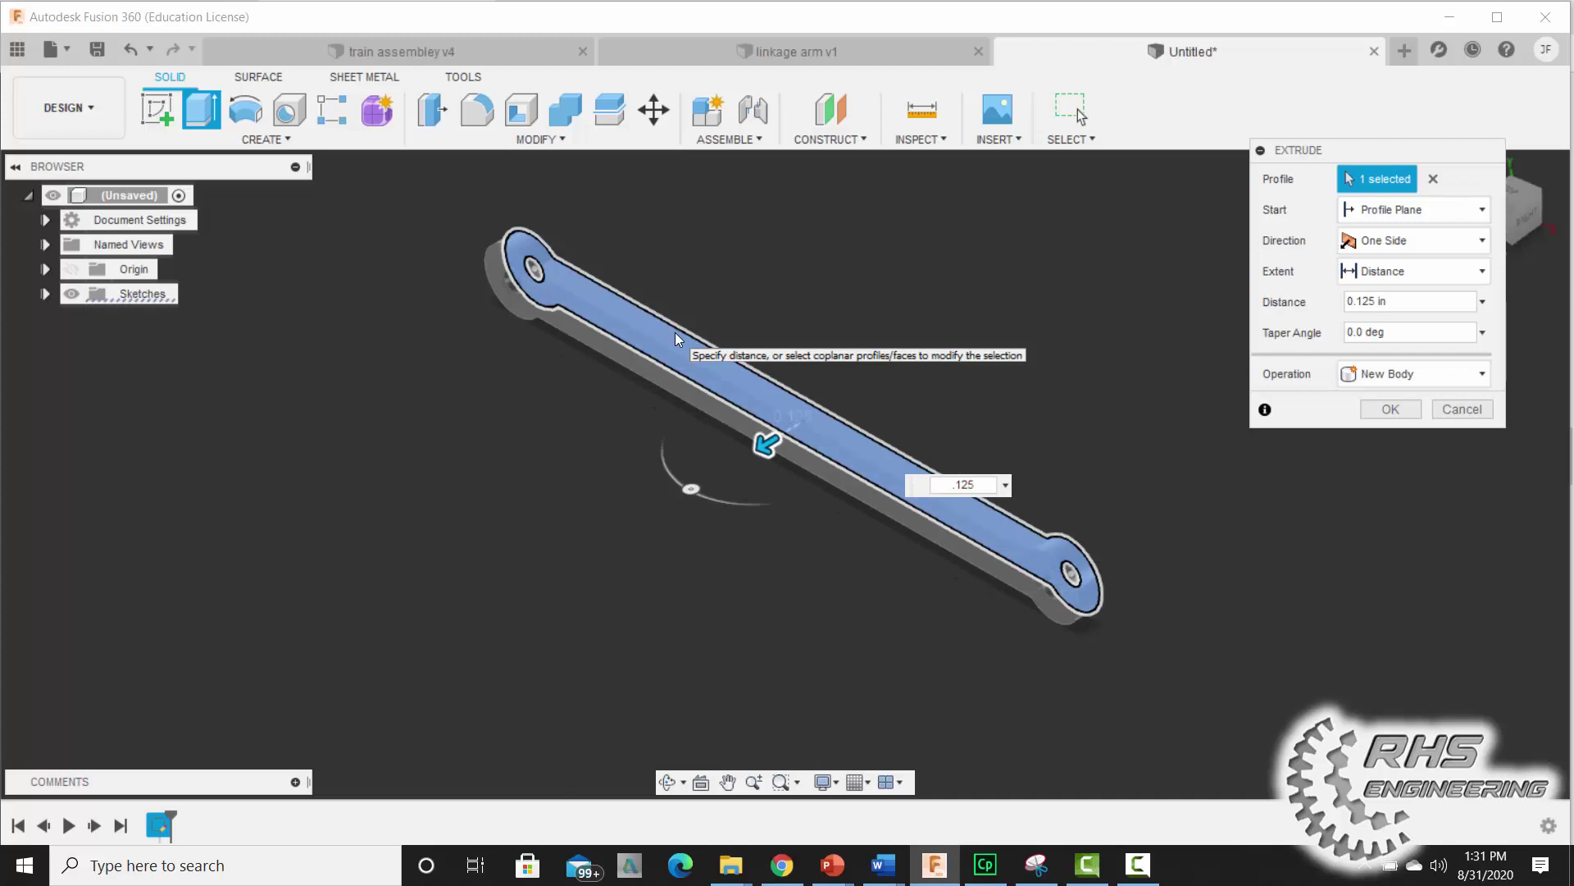
pyautogui.press('Return')
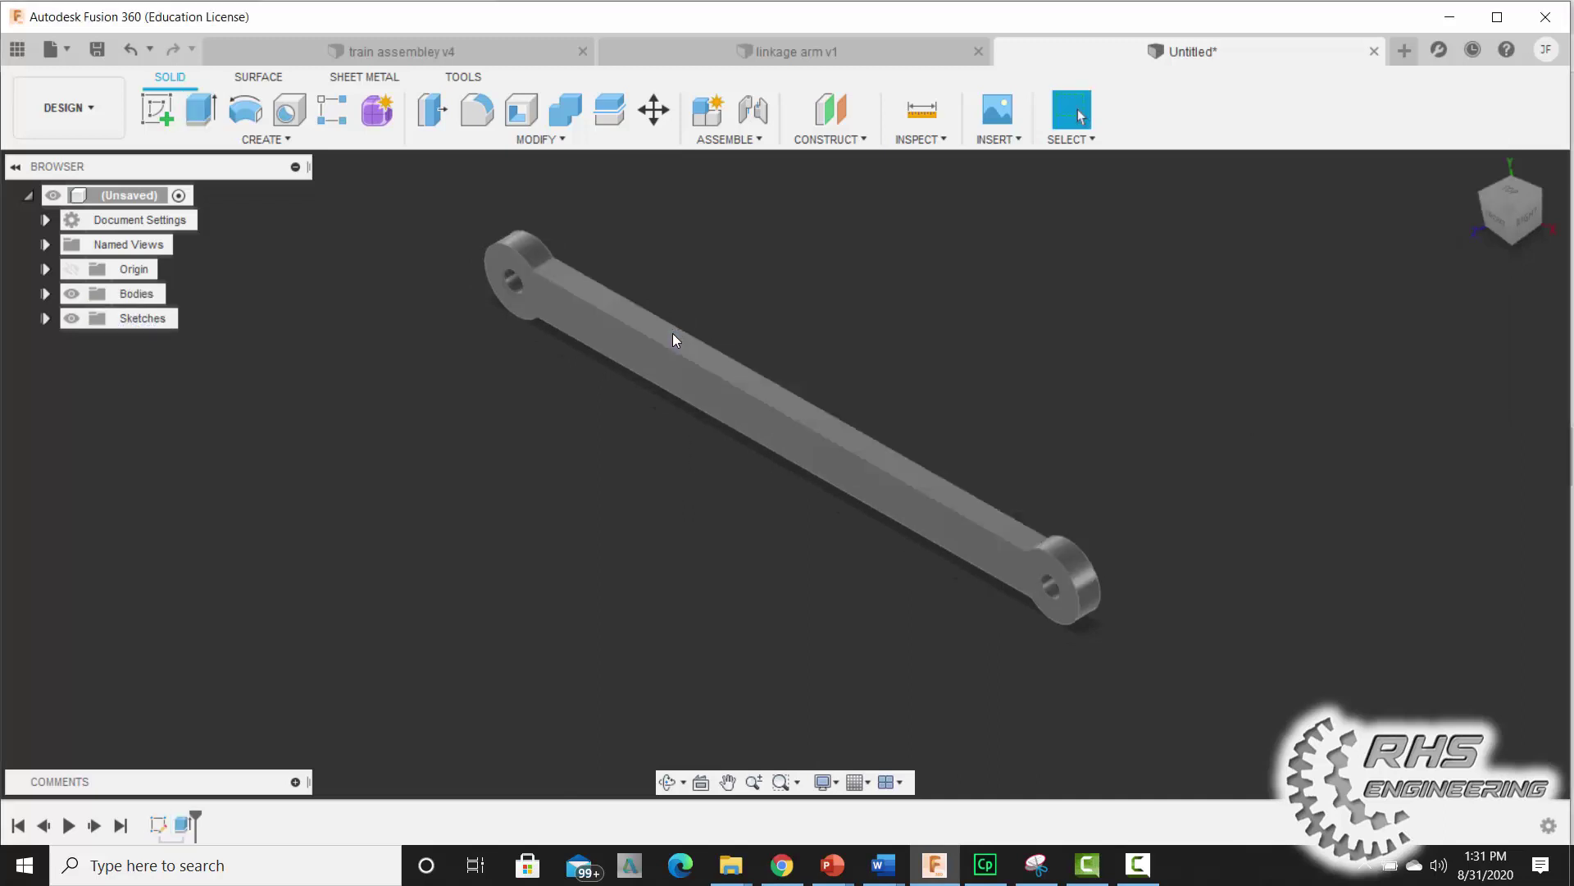
# Apply the Oak, Red wood physical material to the arm body.
pyautogui.click(551, 140)
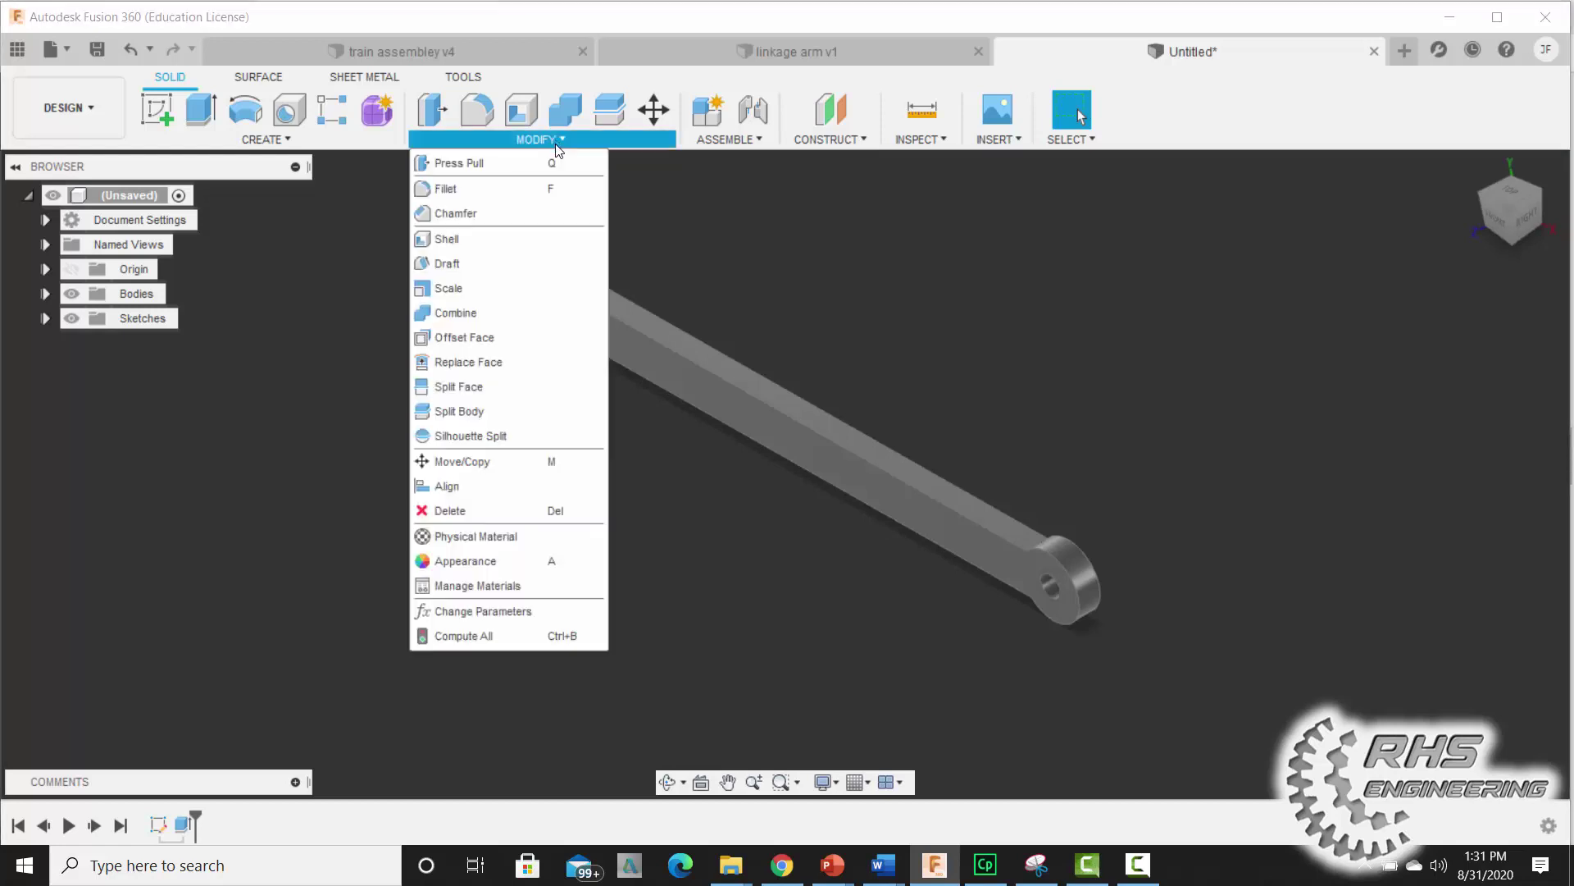
pyautogui.click(456, 538)
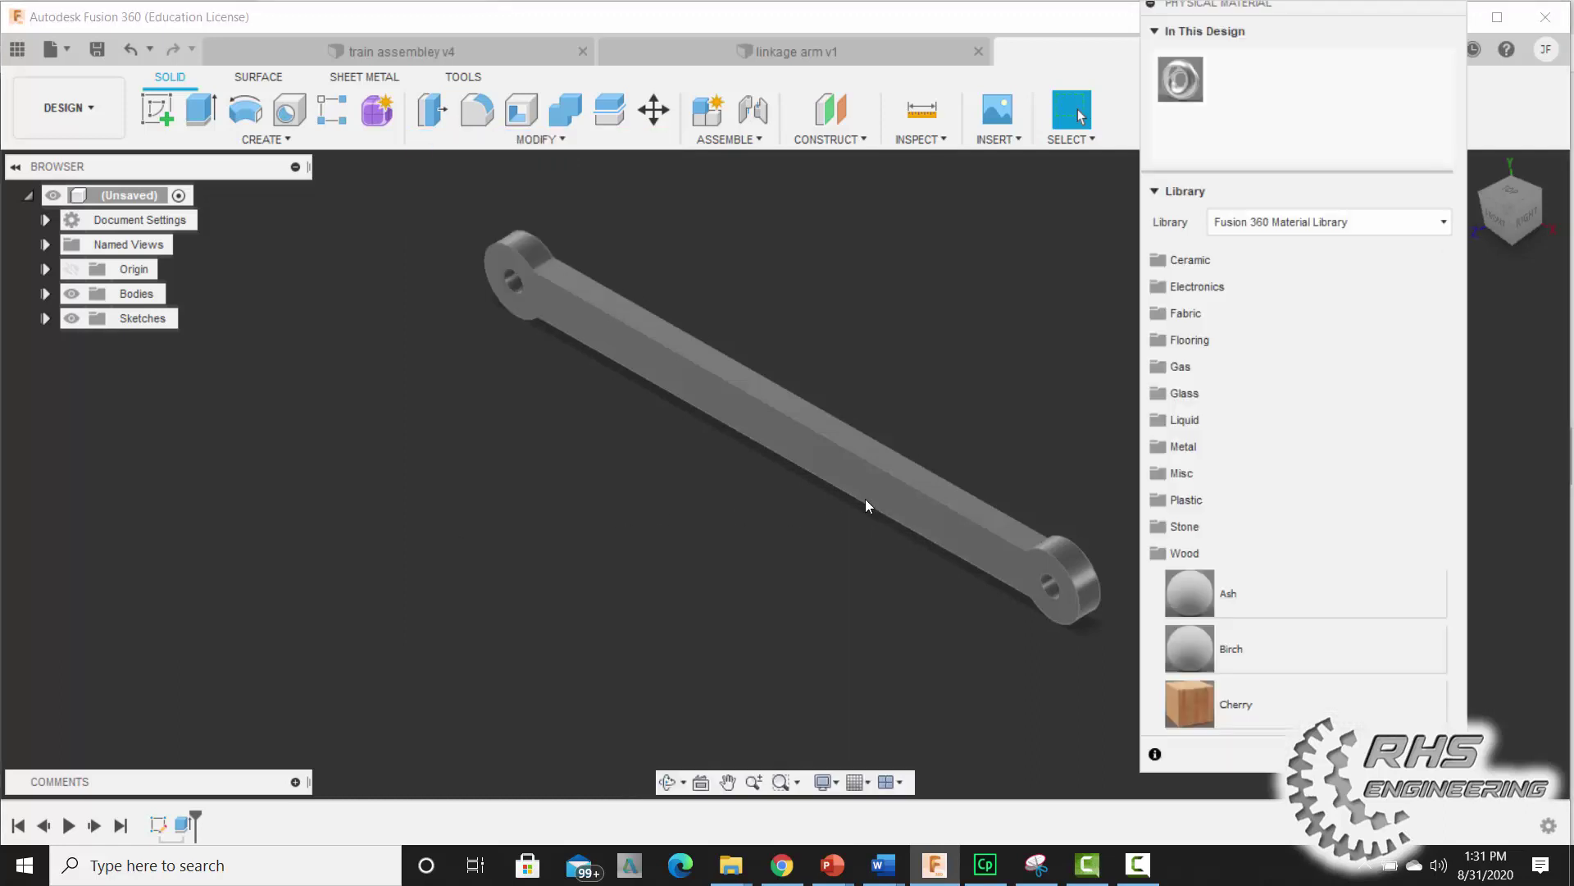
pyautogui.scroll(-2, 1213, 574)
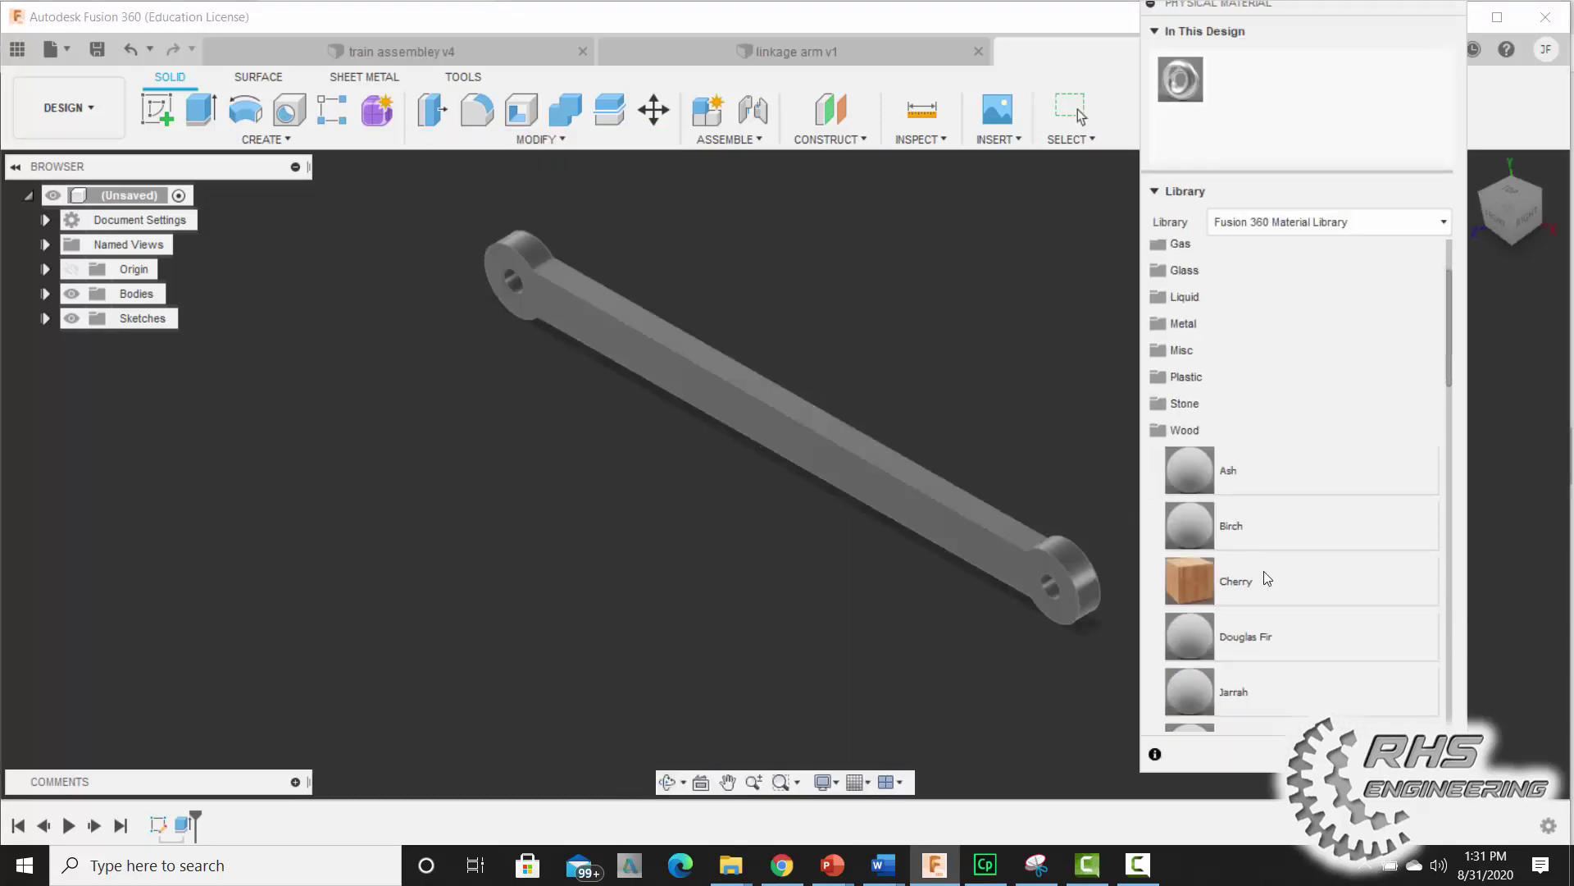
pyautogui.scroll(-2, 1230, 574)
pyautogui.scroll(-2, 1261, 571)
pyautogui.scroll(-3, 1261, 571)
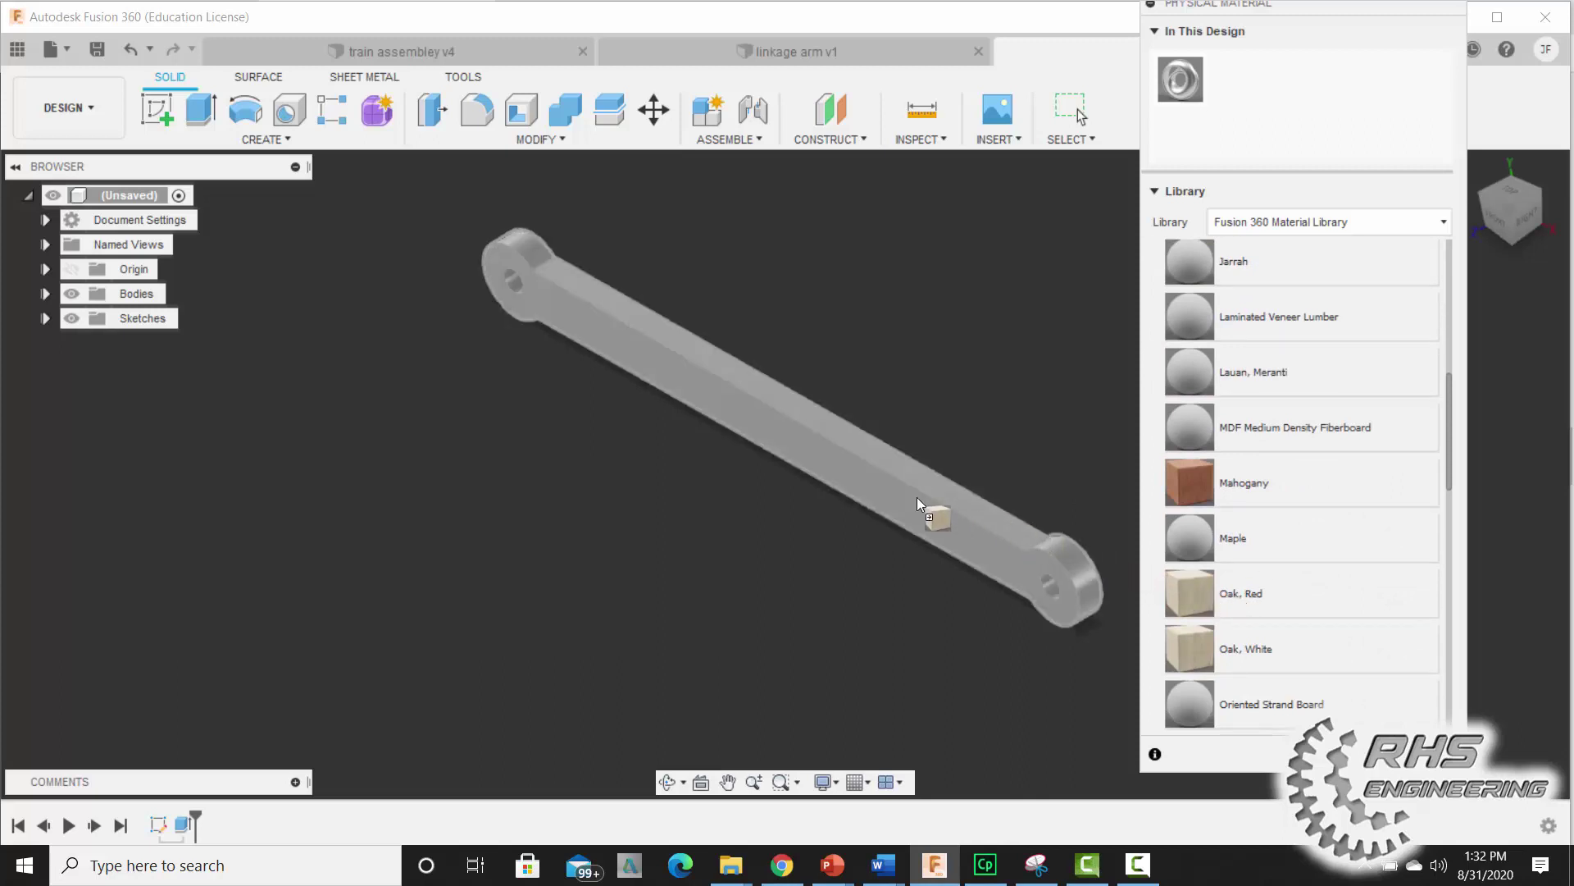
pyautogui.moveTo(1083, 544); pyautogui.dragTo(917, 497)
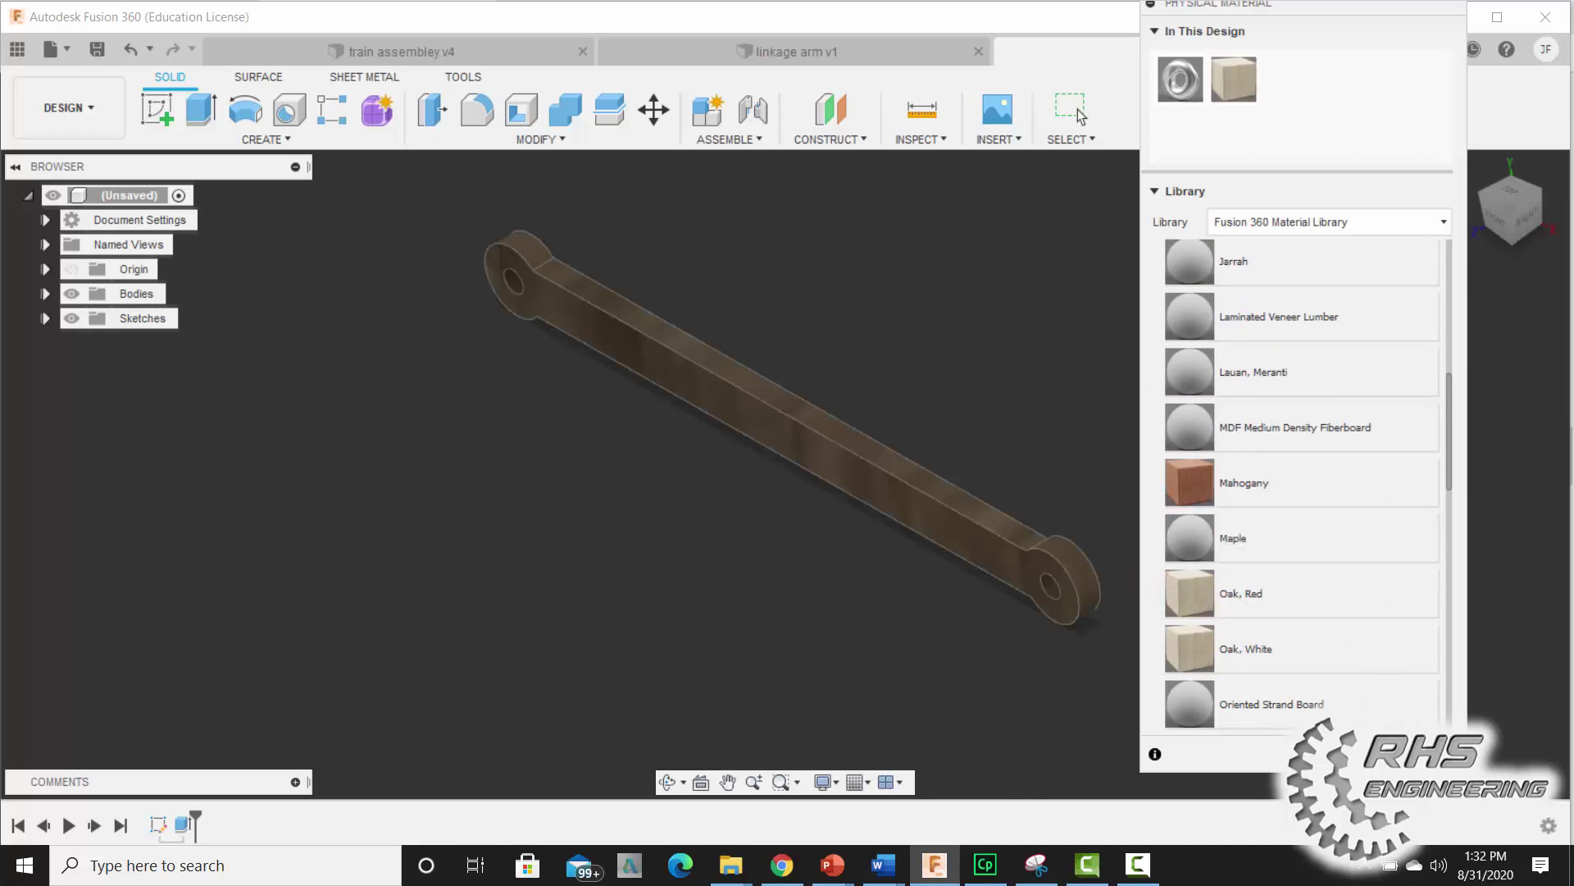
pyautogui.press('Escape')
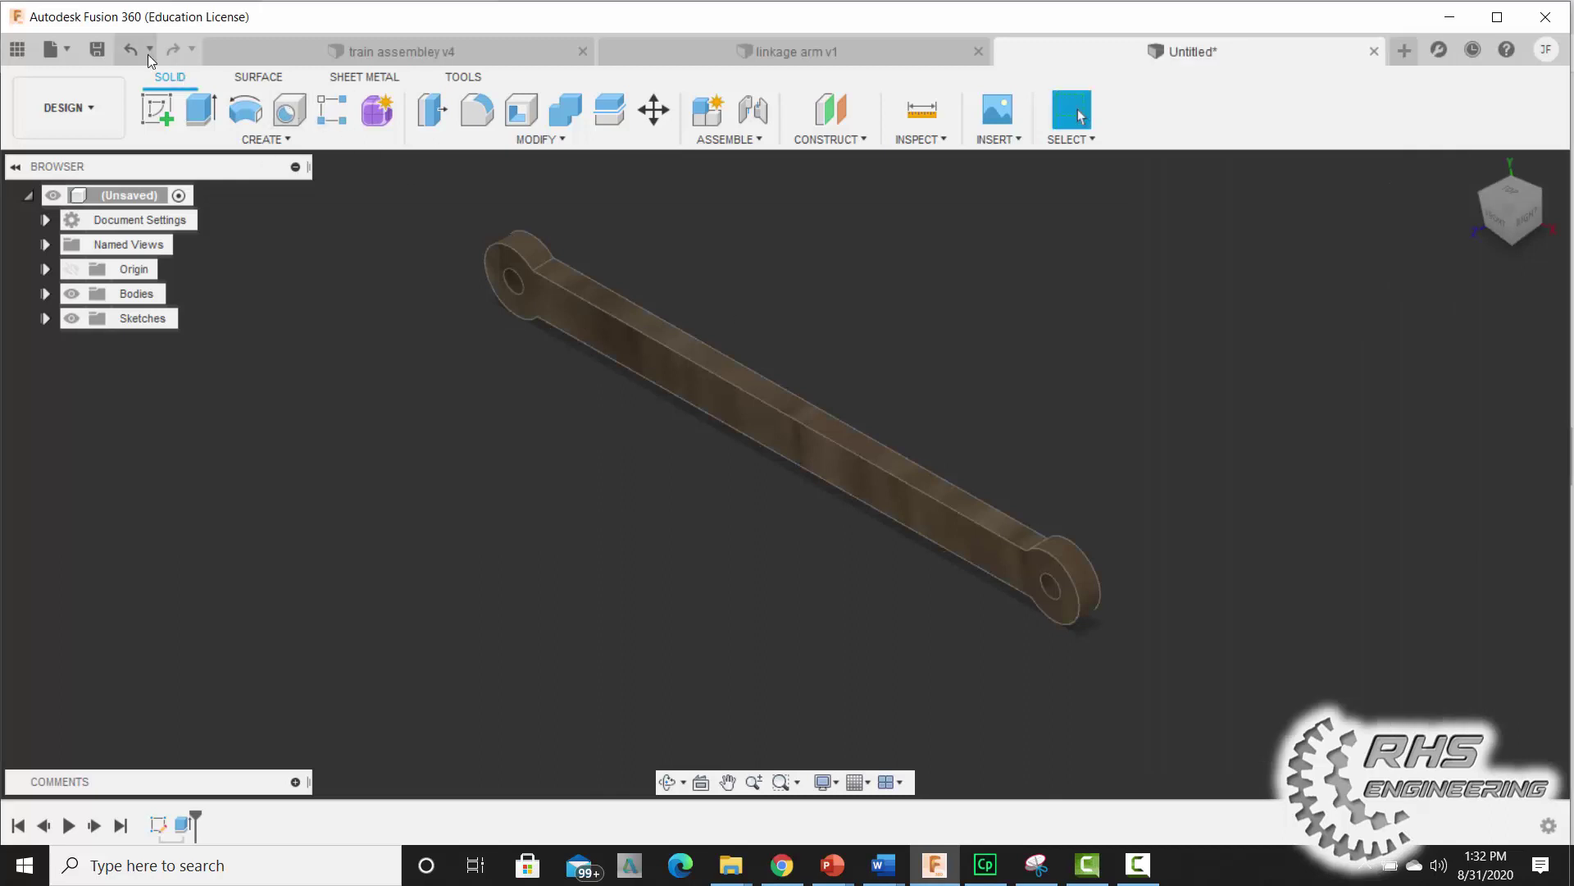
# Save the wooden arm design as 'linkage arm 2' in the train folder.
pyautogui.click(72, 47)
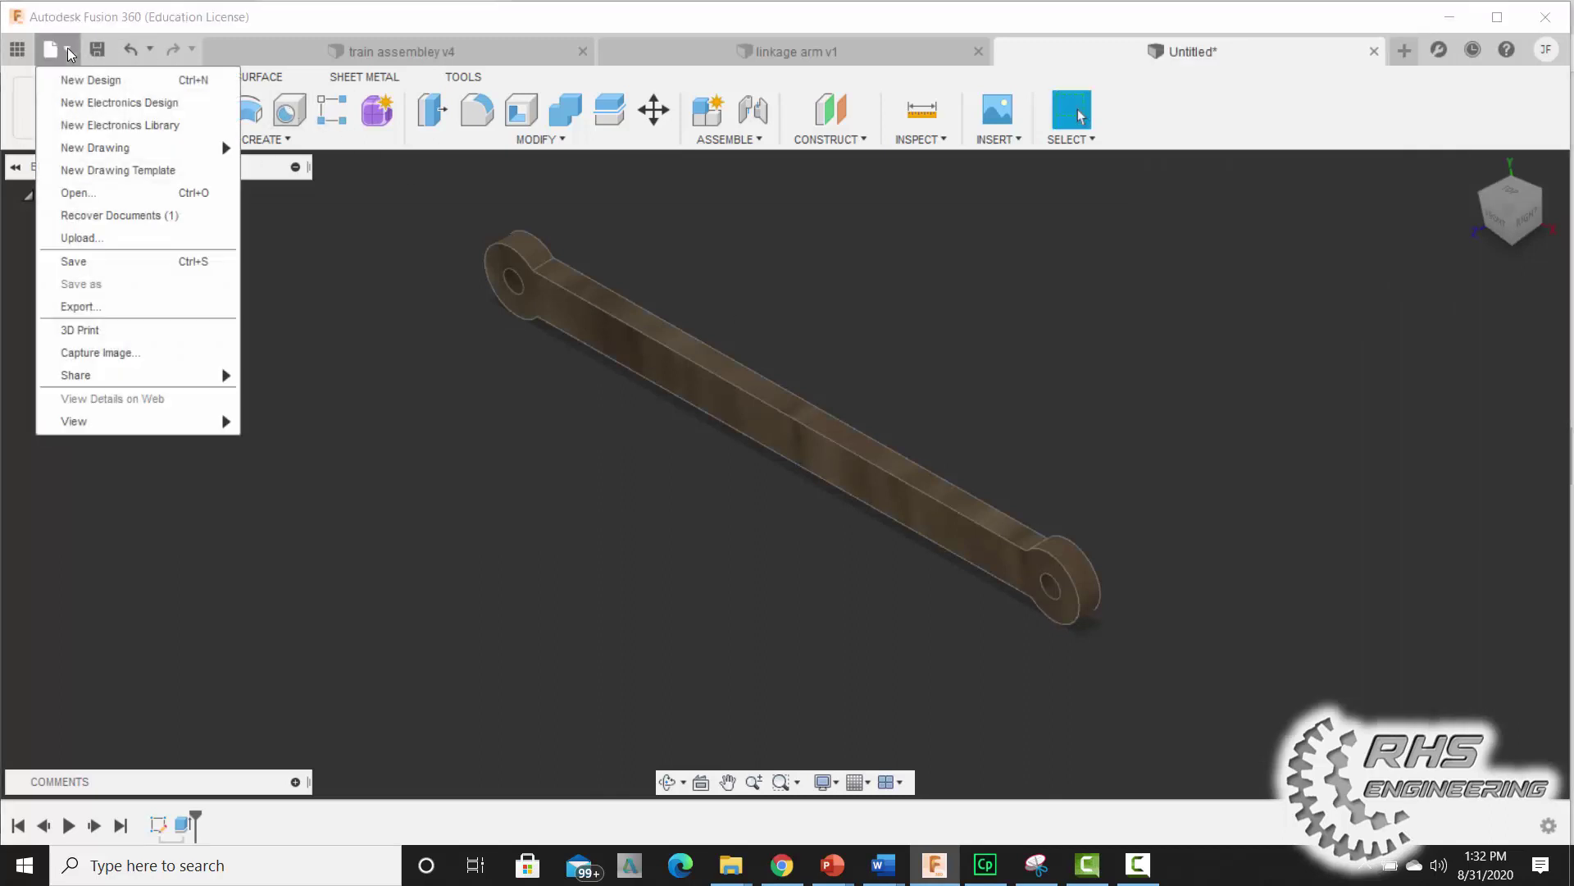
pyautogui.click(101, 256)
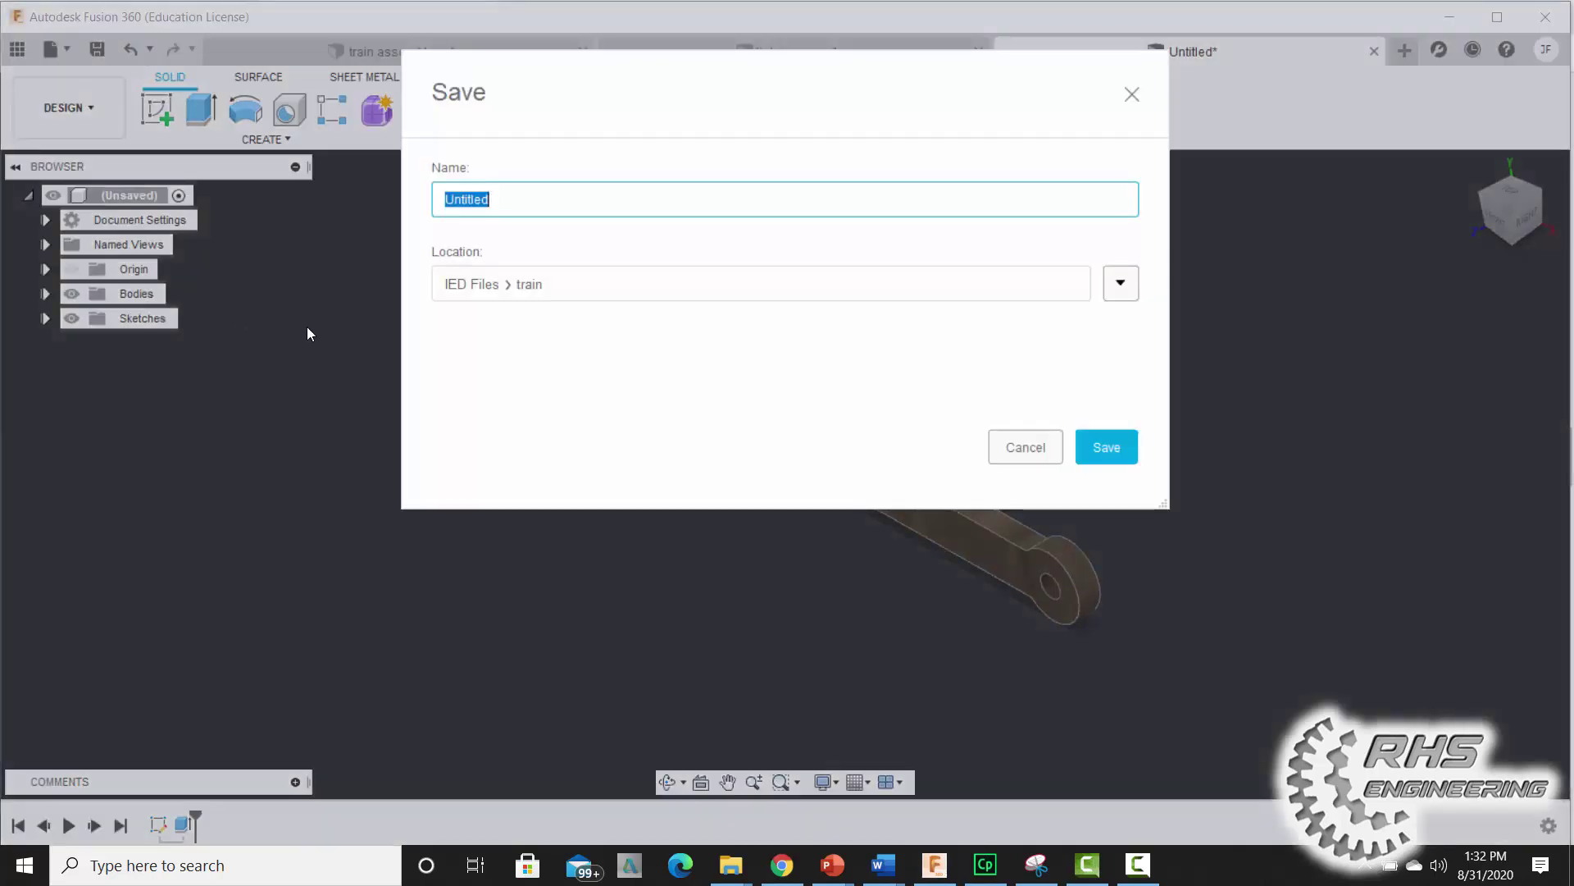
pyautogui.write('link')
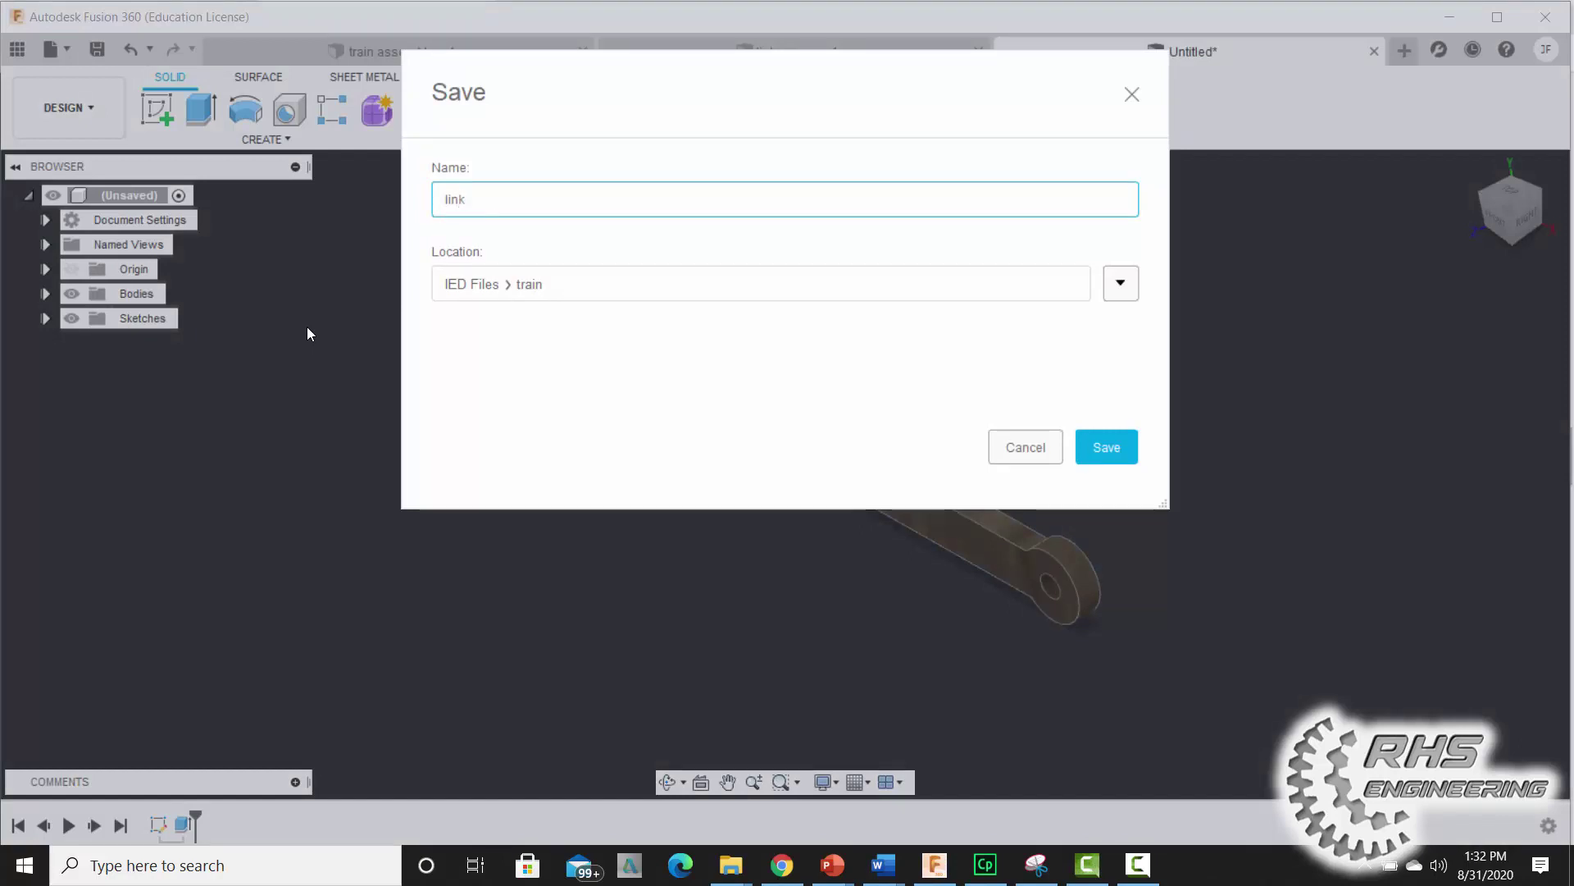
pyautogui.write('age arm ')
pyautogui.write('2')
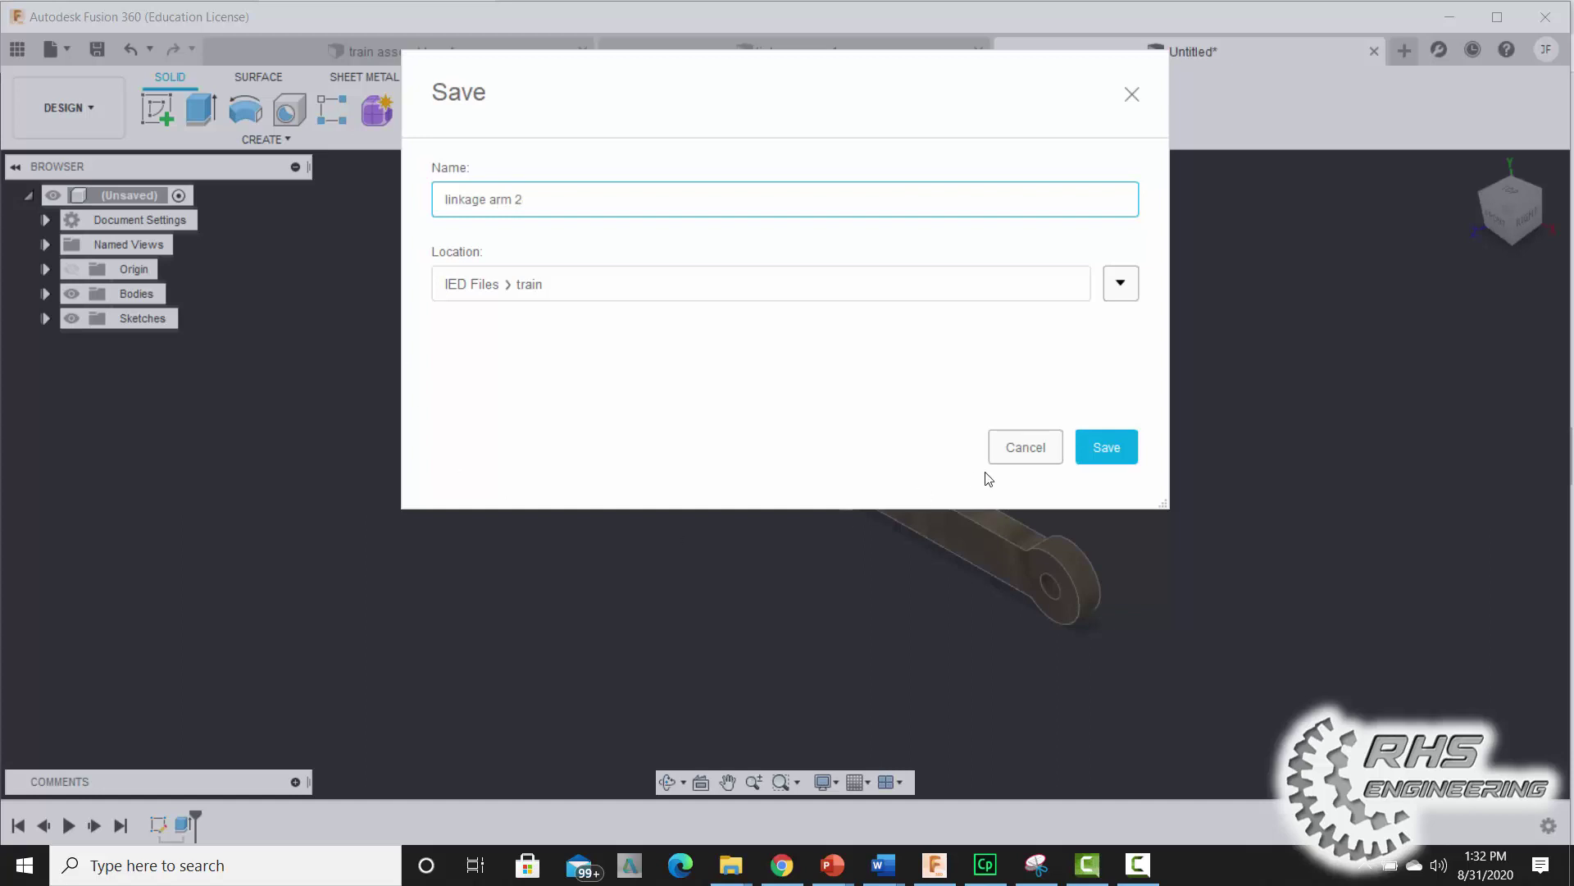
pyautogui.click(1100, 457)
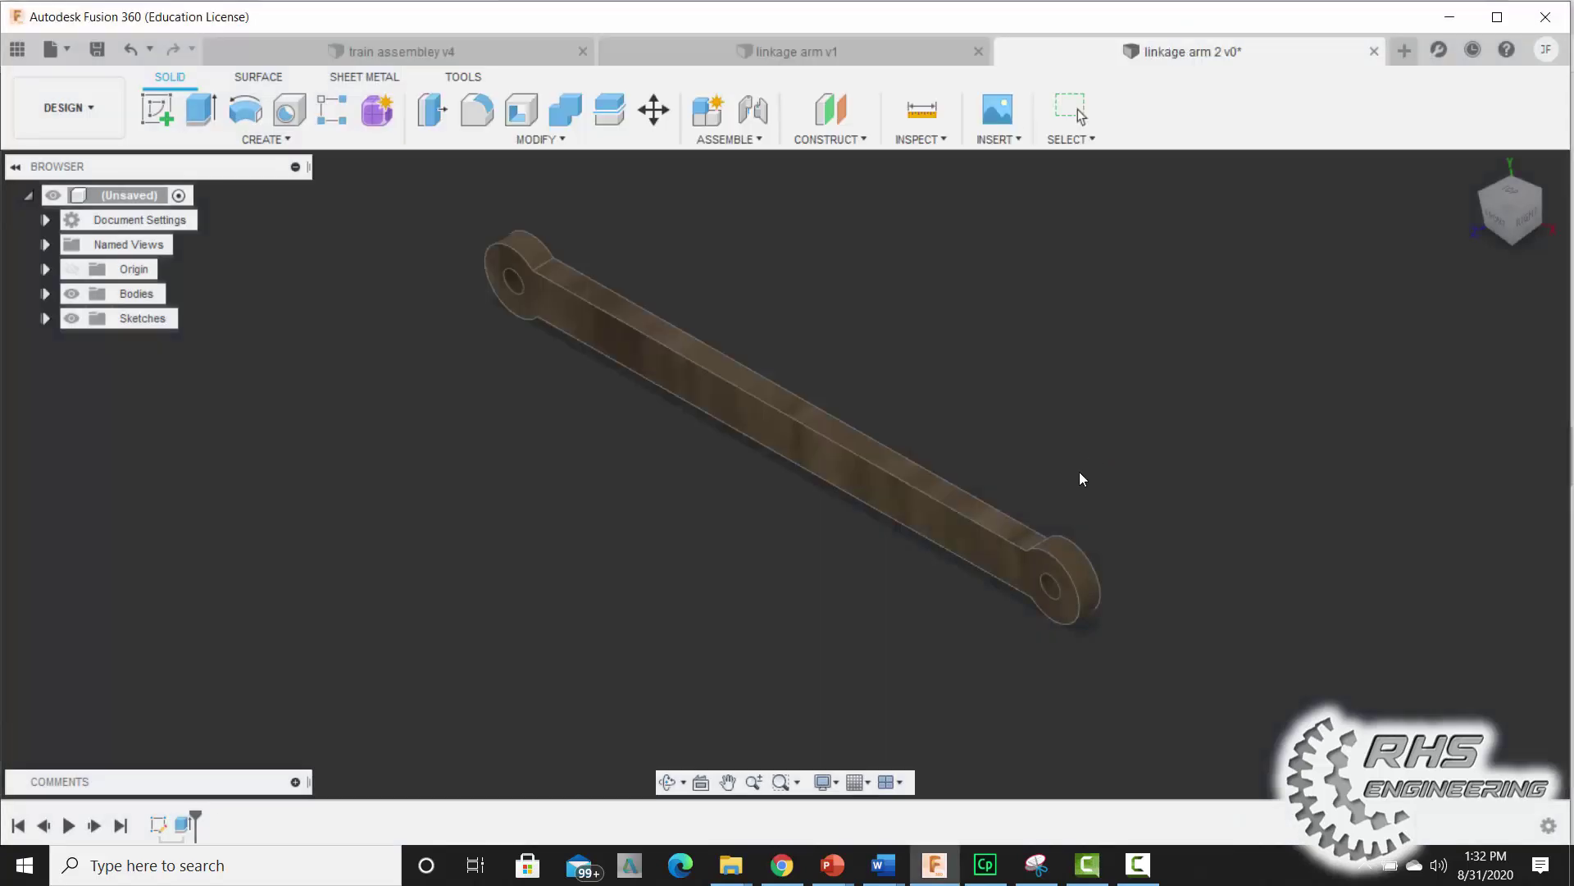